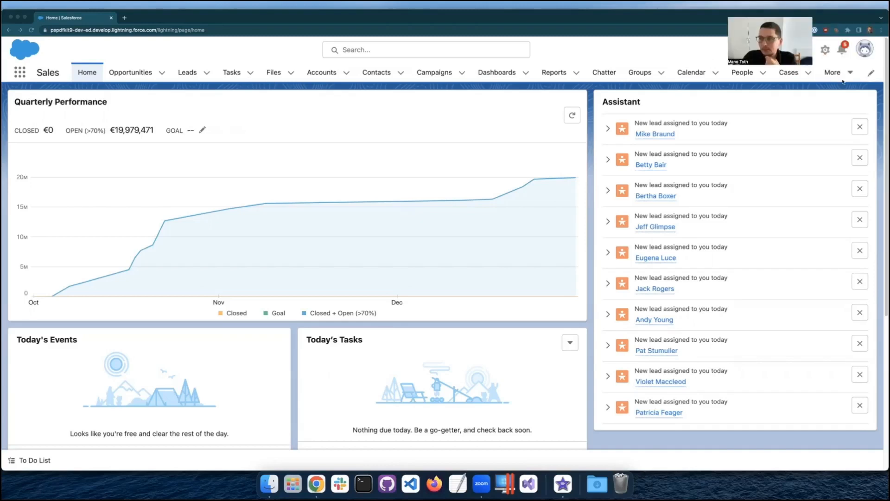
Go to the PSPDFKit page and load form.pdf from the Desktop folder into the viewer.
click(837, 73)
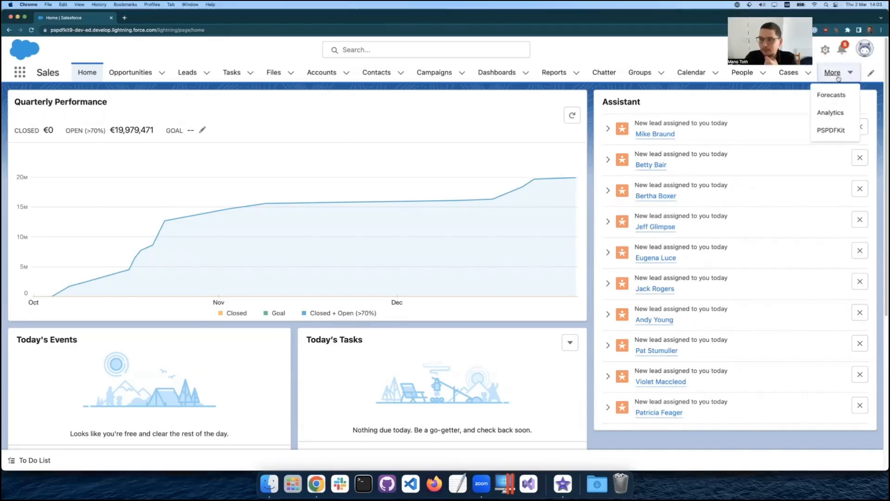
click(828, 131)
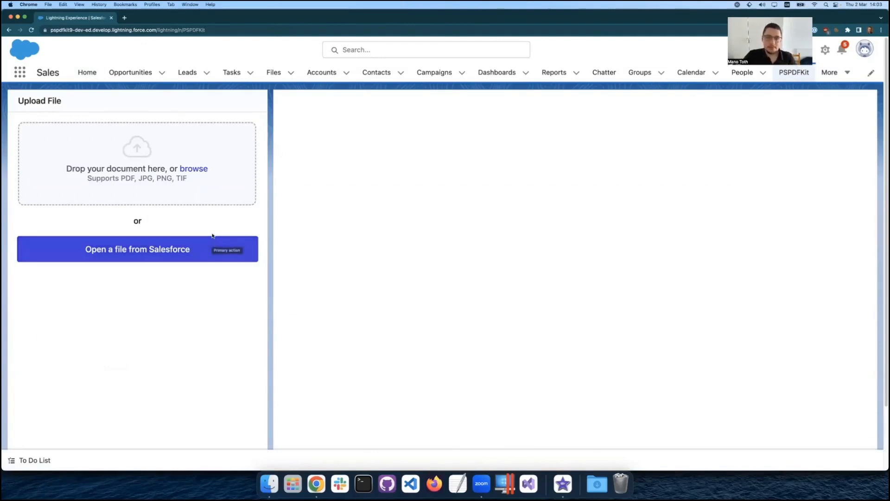
click(197, 170)
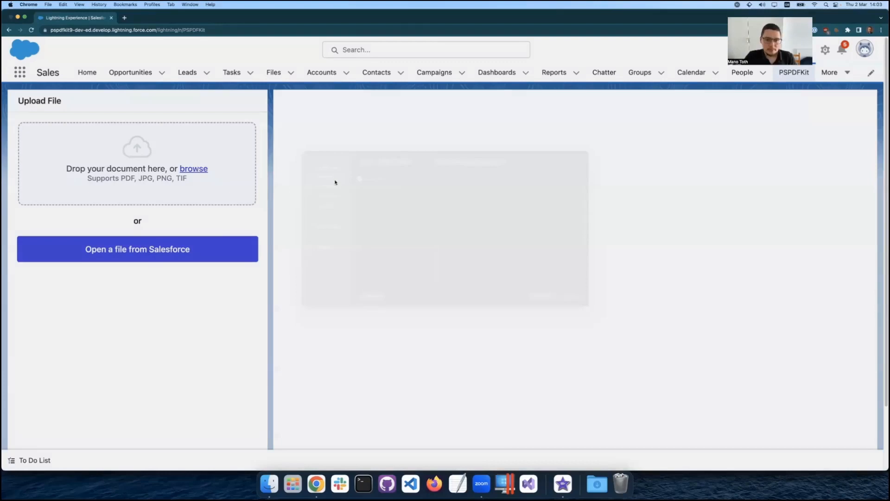
click(373, 190)
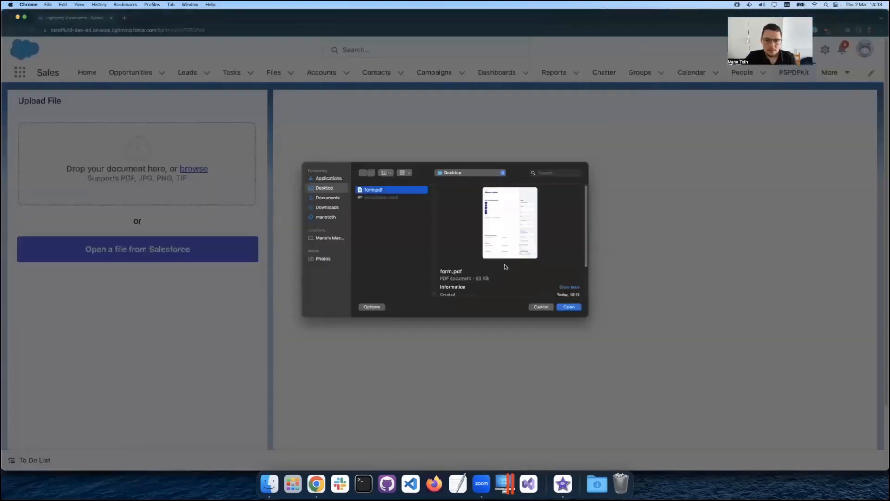
click(568, 307)
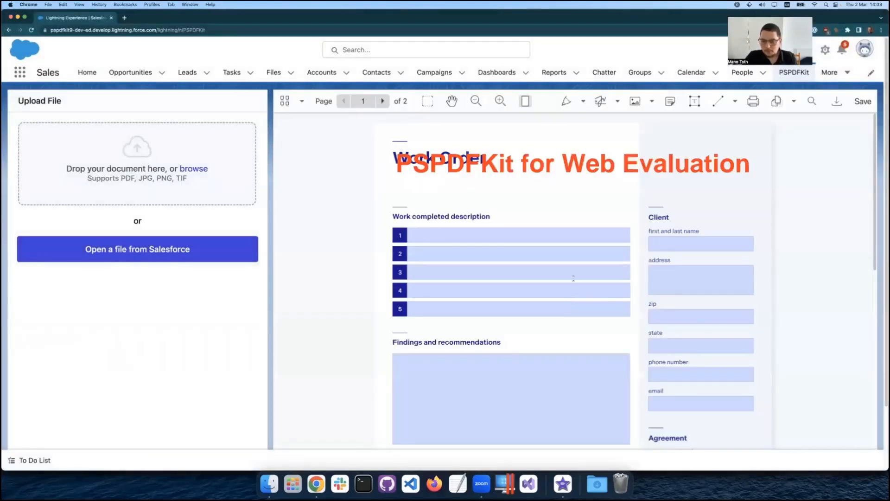
Draw a blue freehand stroke across the first three rows of the work completed description.
click(698, 246)
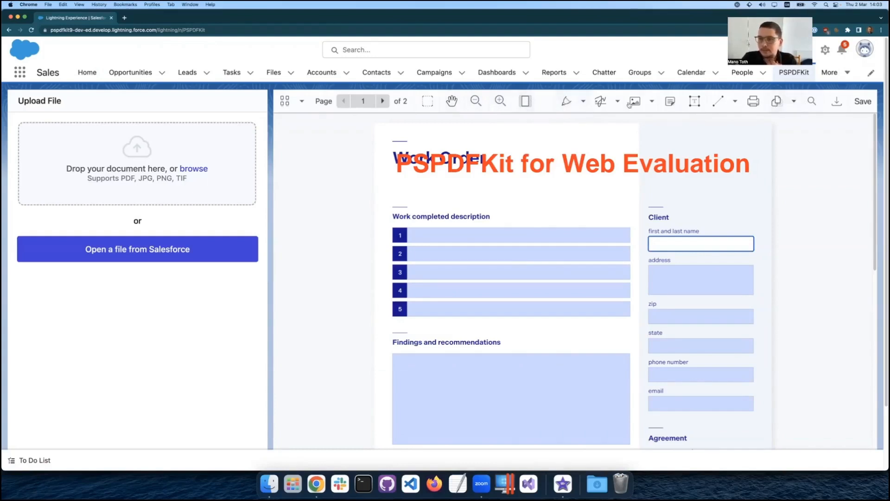
click(567, 103)
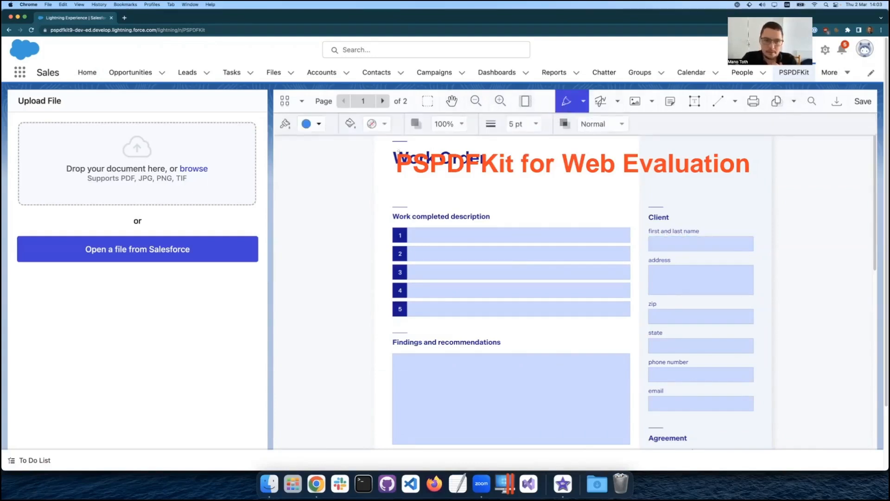
drag(498, 195, 539, 273)
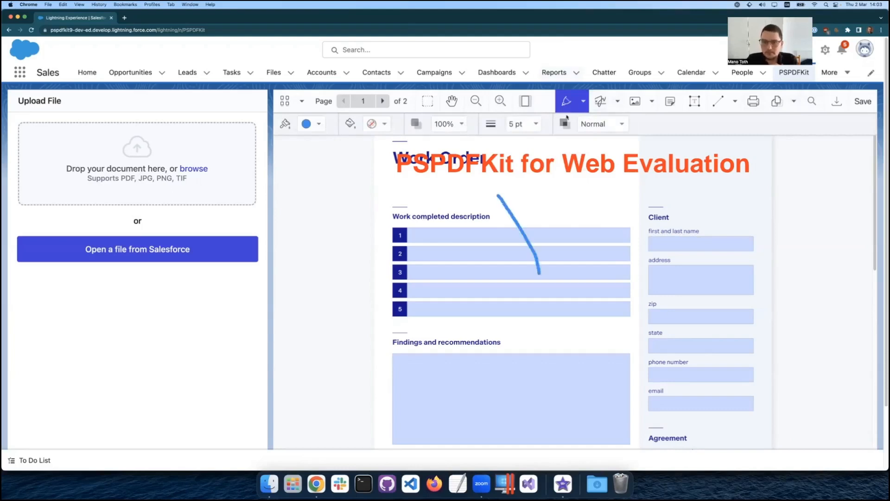
Add a hand-drawn black signature to the first page of the work order.
click(597, 106)
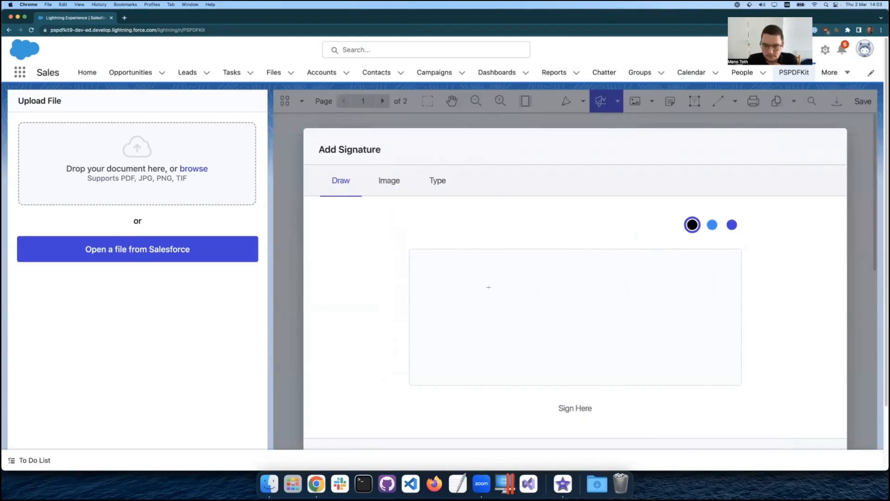
drag(490, 296, 671, 367)
scroll(797, 334, down, 3)
click(808, 386)
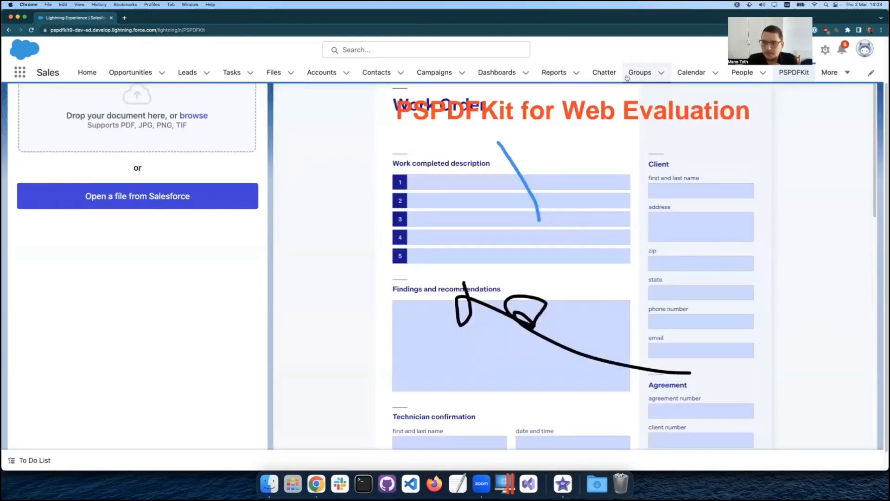
Place an empty yellow note above the work completed description rows.
scroll(649, 92, up, 2)
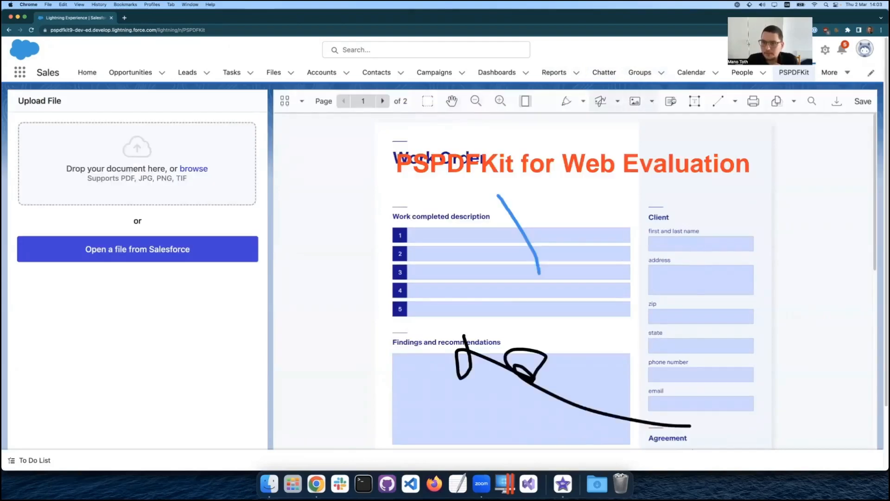
click(669, 102)
click(579, 198)
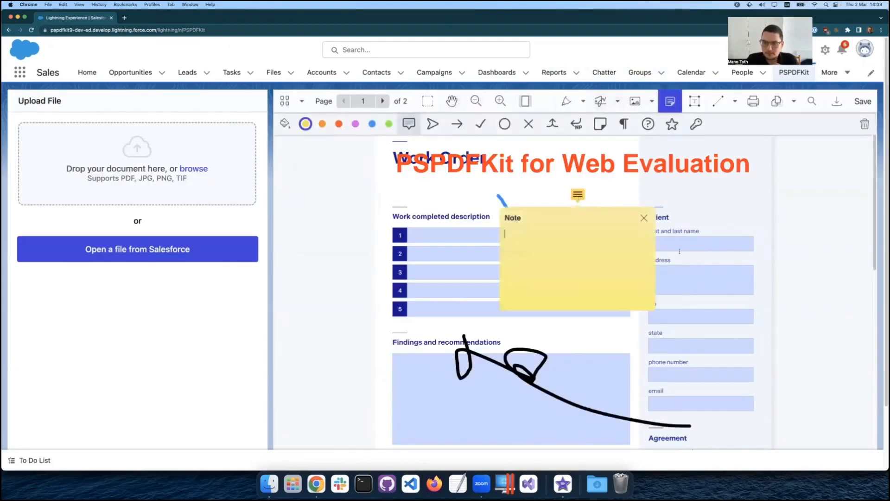
Draw a near-vertical blue line from the Client heading down to the zip field and deselect it.
click(717, 102)
drag(706, 211, 698, 316)
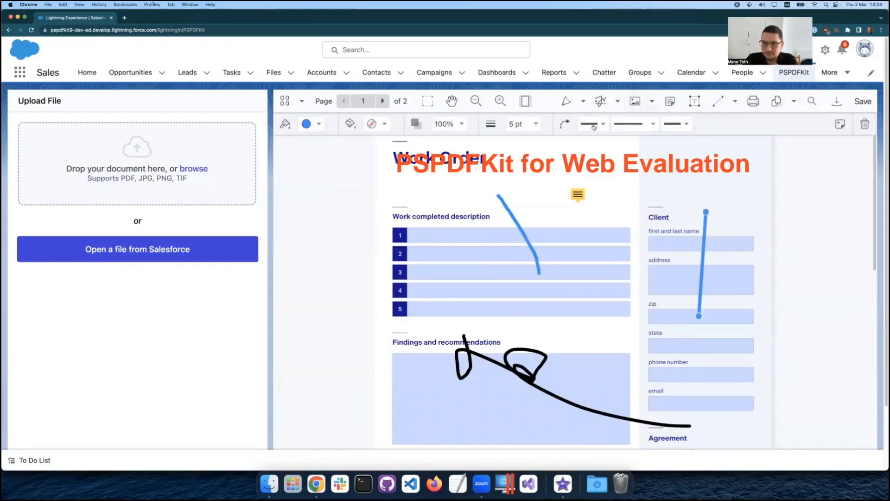
click(321, 196)
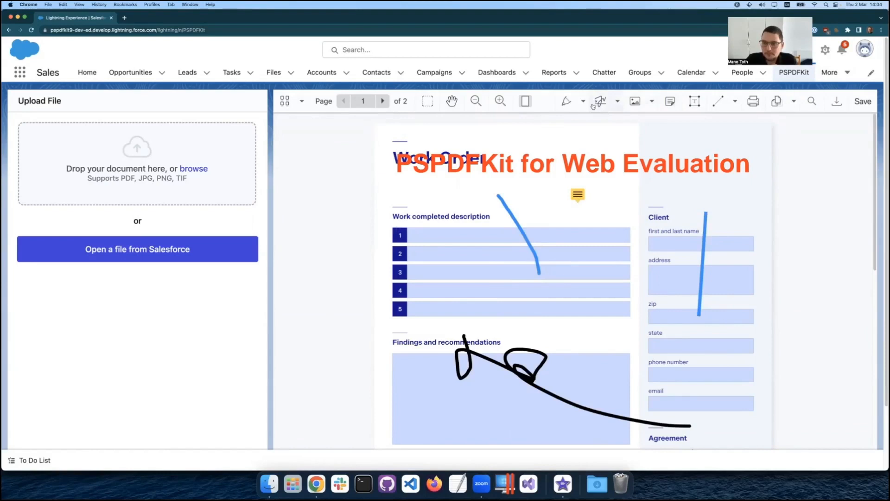
Fill in the client's first and last name on the work order.
click(665, 245)
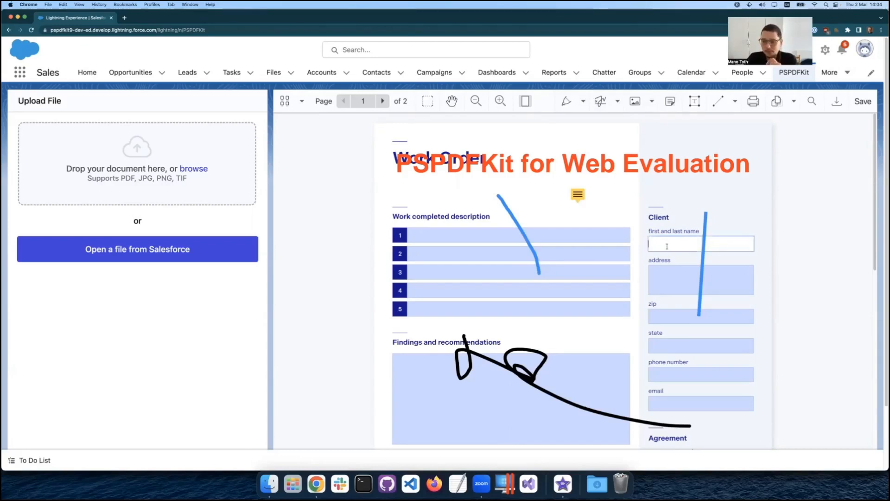
text(Jane Doe)
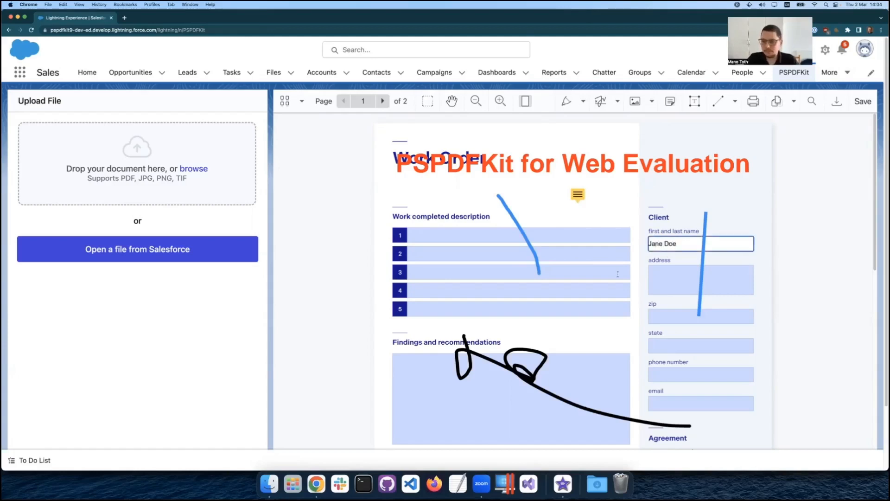
Sign the technician signature field on page 2 with a hand-drawn black signature.
scroll(621, 277, down, 15)
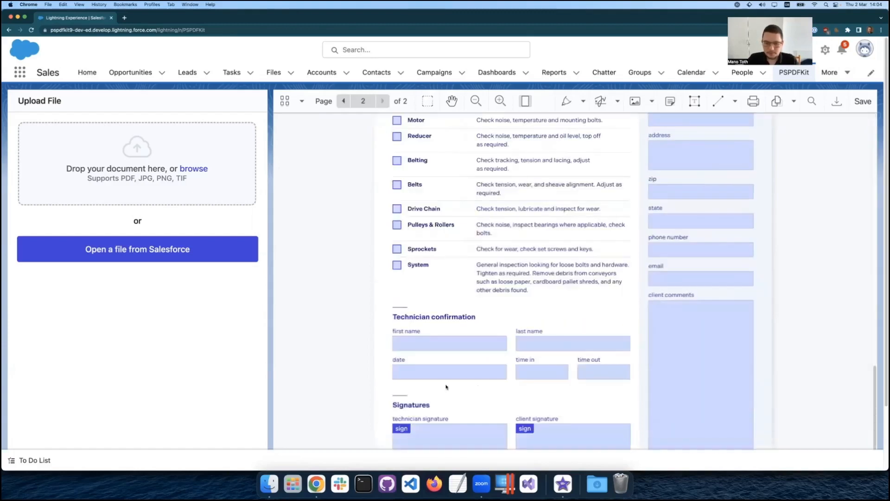
scroll(443, 421, down, 2)
click(453, 372)
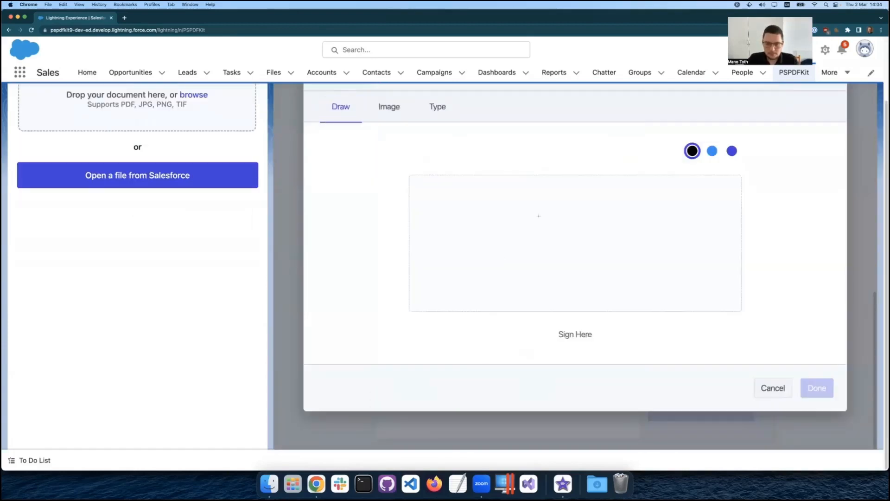
drag(502, 230, 613, 240)
click(817, 388)
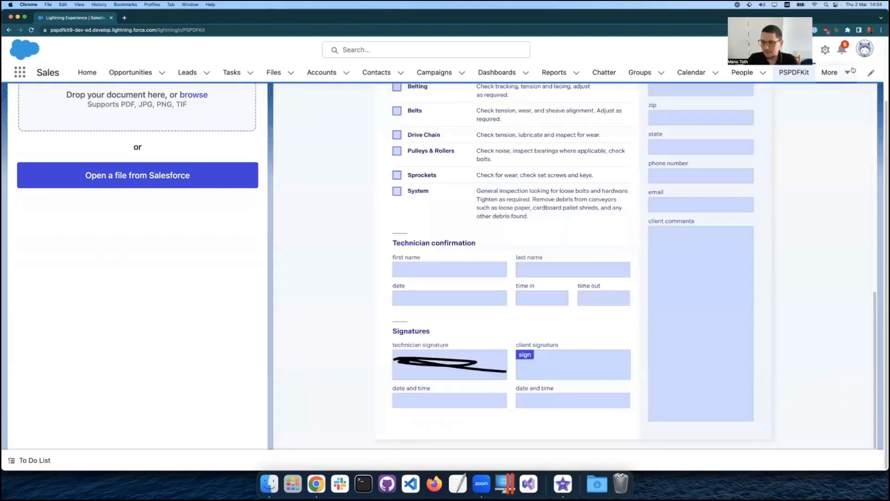
Save the annotated form to Salesforce and open the first listed form.pdf from the Salesforce files with PSPDFKit.
scroll(844, 132, up, 15)
click(857, 104)
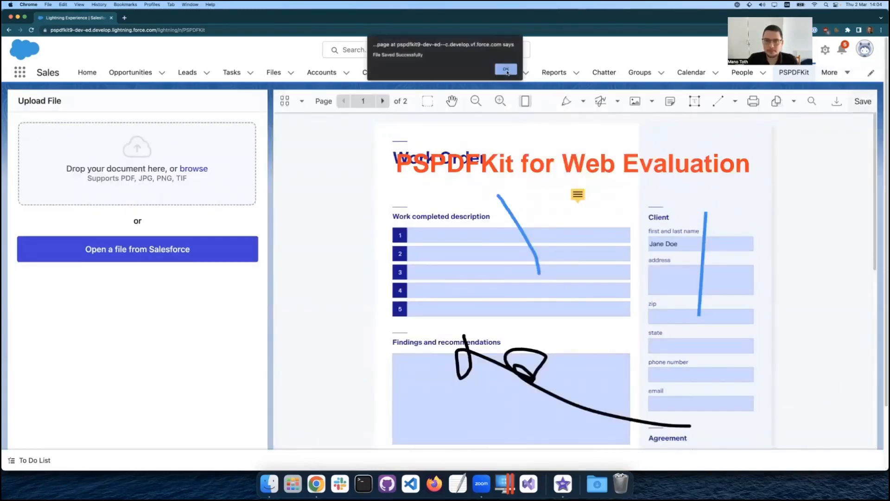
click(506, 70)
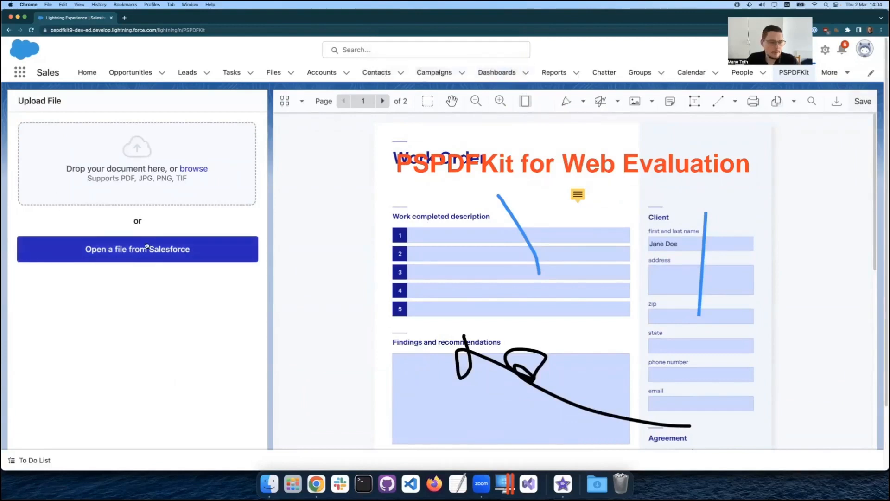
click(157, 257)
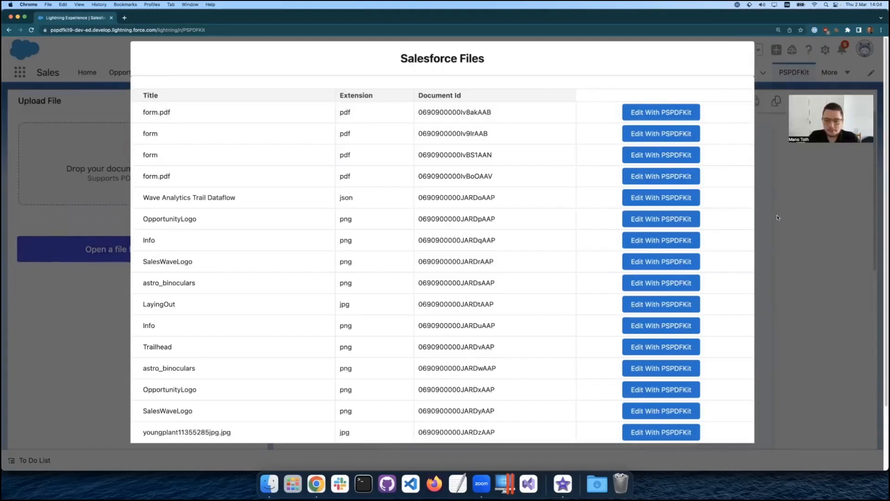
click(676, 112)
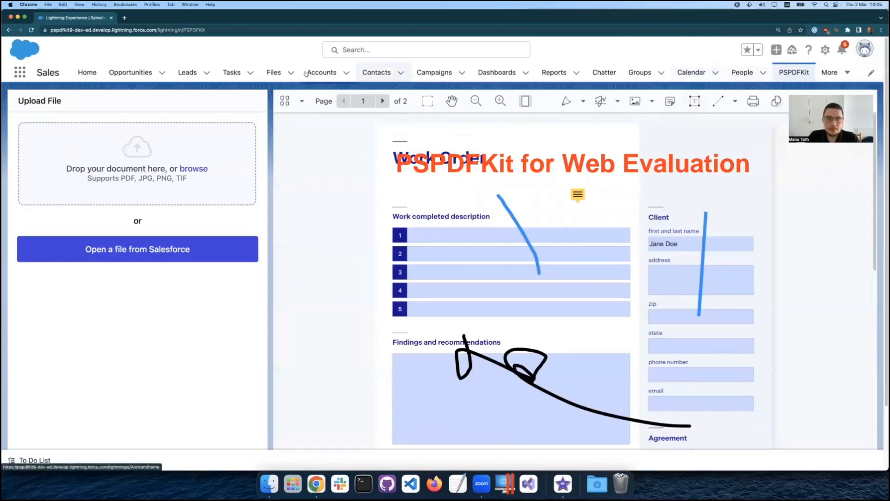
View the file details of the most recently modified form.pdf and choose to edit it with PSPDFKit.
click(273, 75)
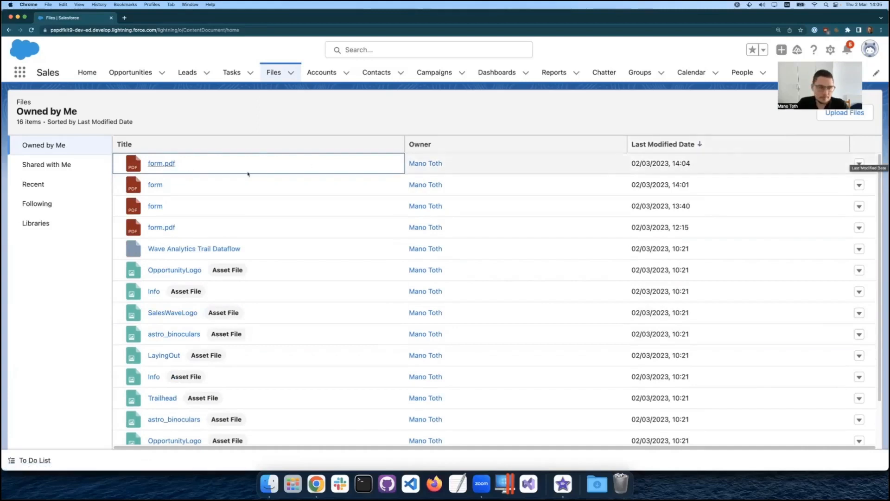
click(859, 164)
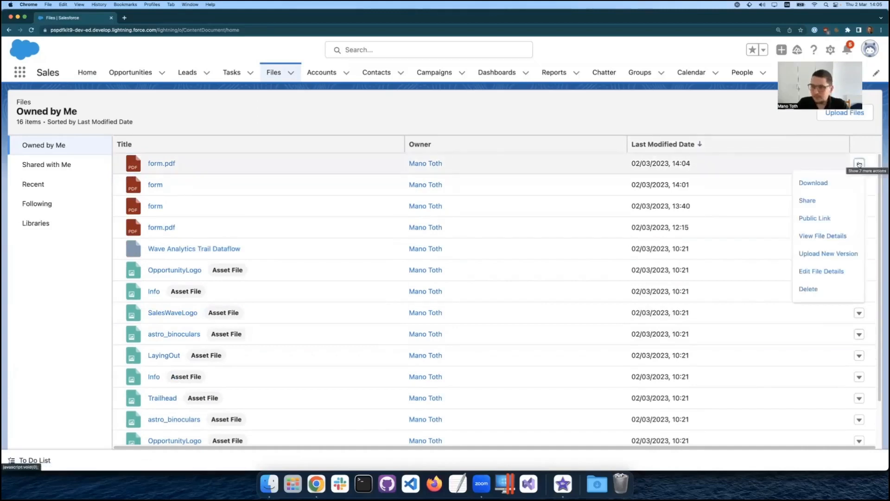
click(824, 236)
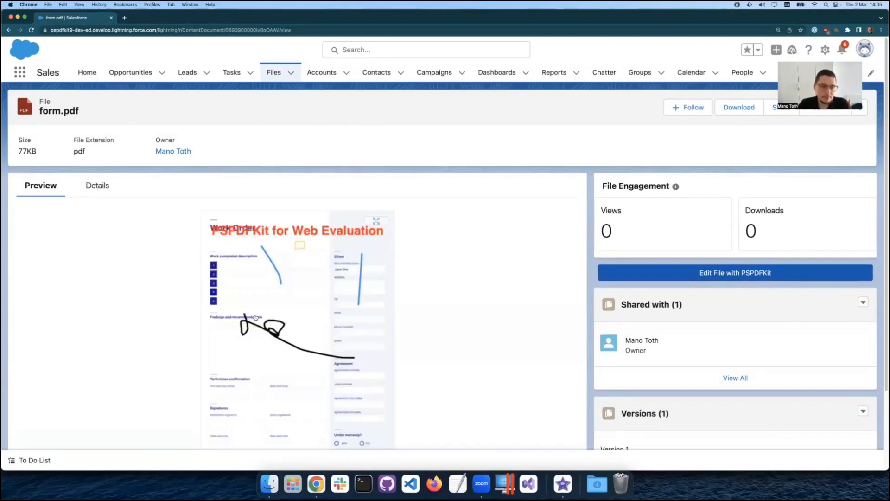
click(724, 278)
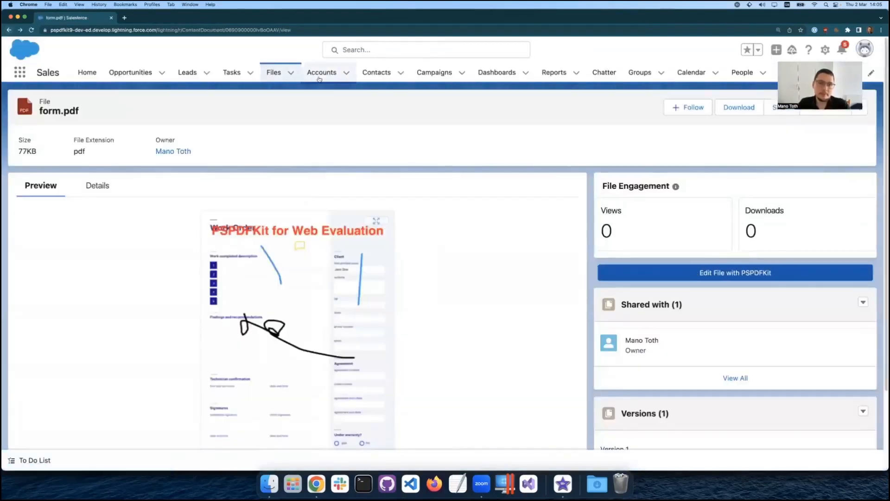
Open the Acme account record and look through its related information.
click(325, 75)
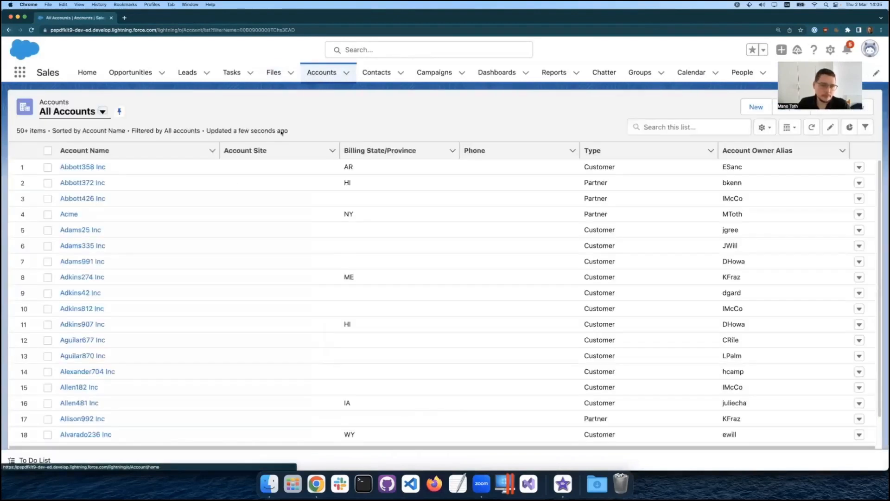
click(69, 214)
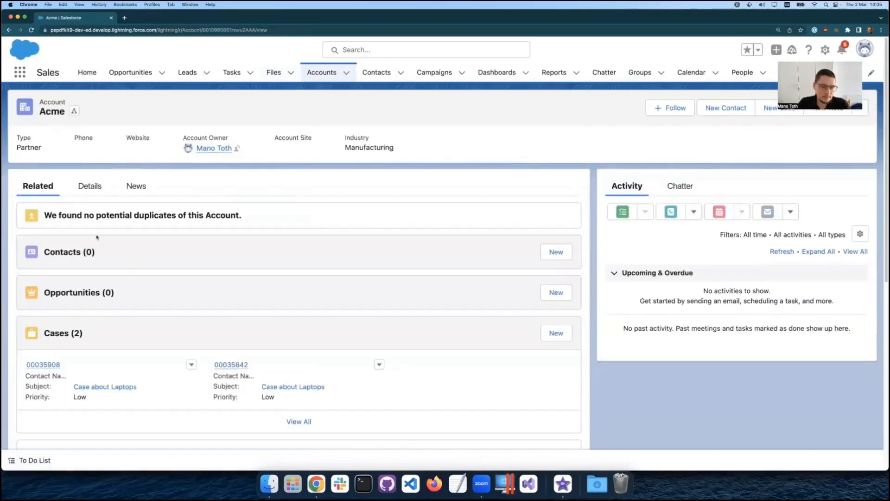
scroll(271, 277, down, 3)
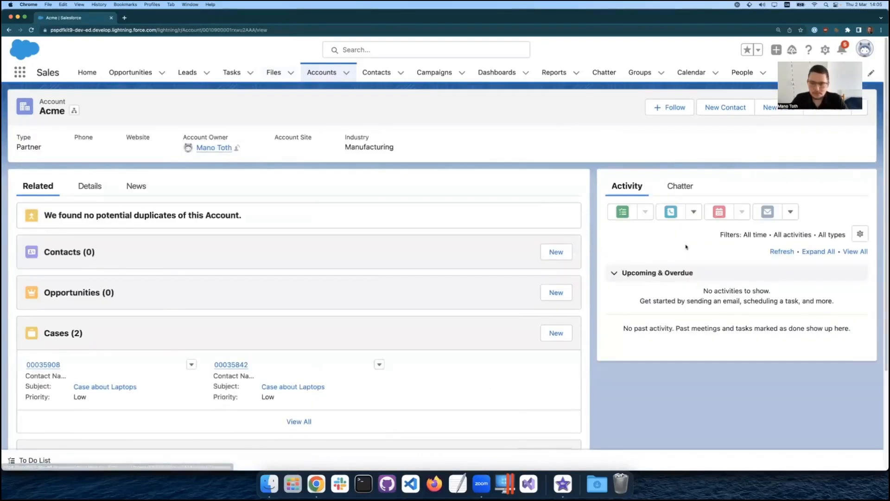
scroll(680, 208, up, 3)
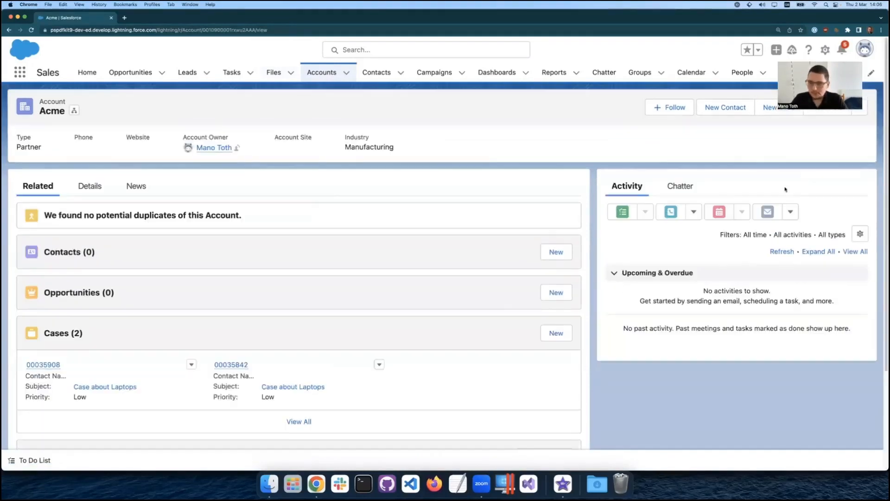
Open the Acme account's attached form PDF with PSPDFKit and activate the client's first and last name field.
click(859, 107)
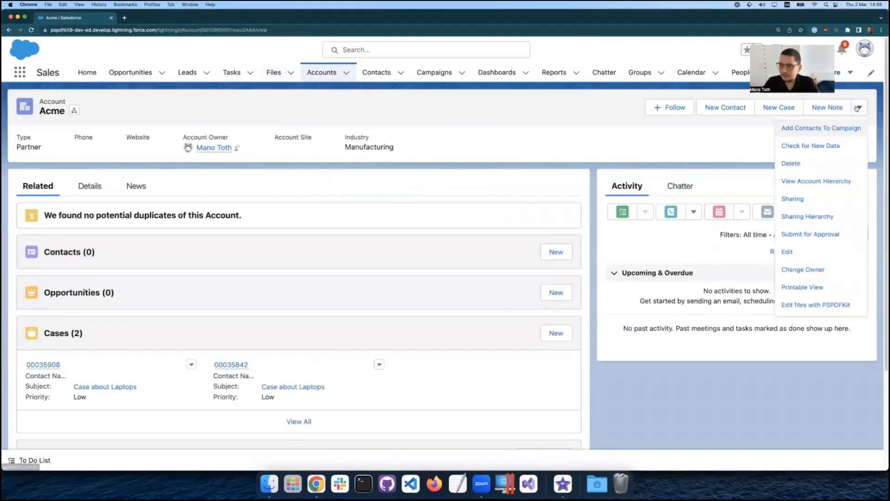
click(812, 306)
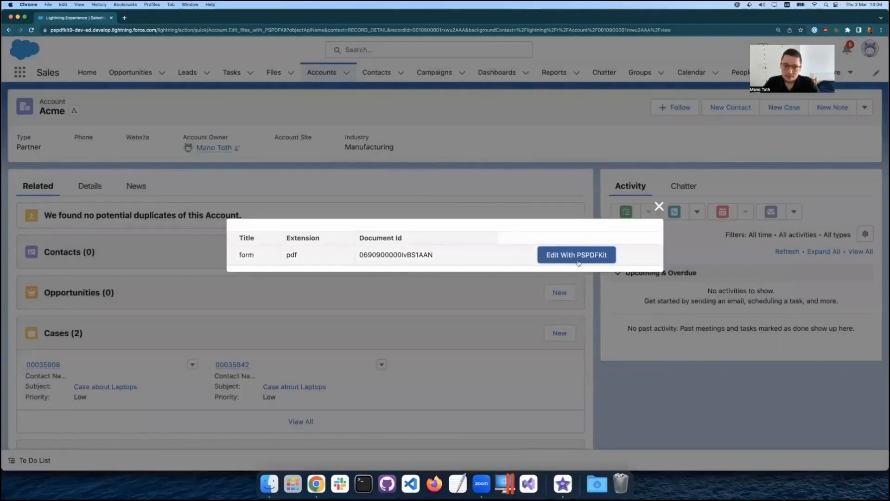
click(565, 254)
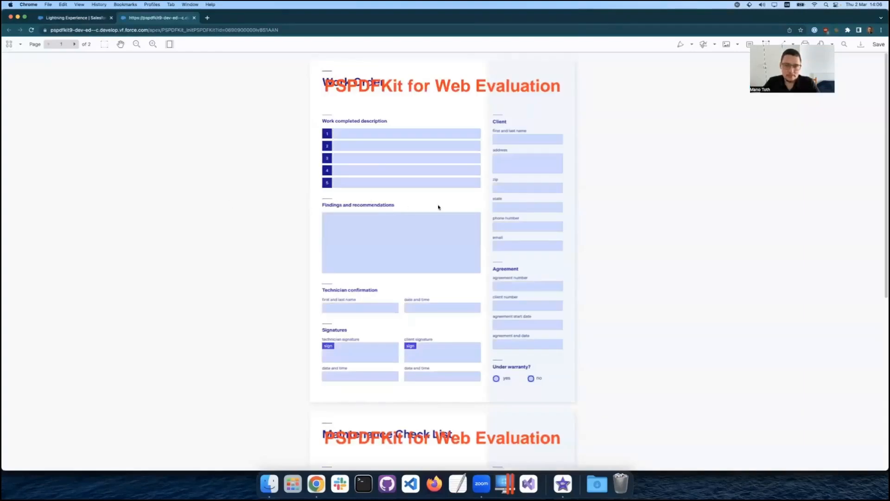
click(530, 140)
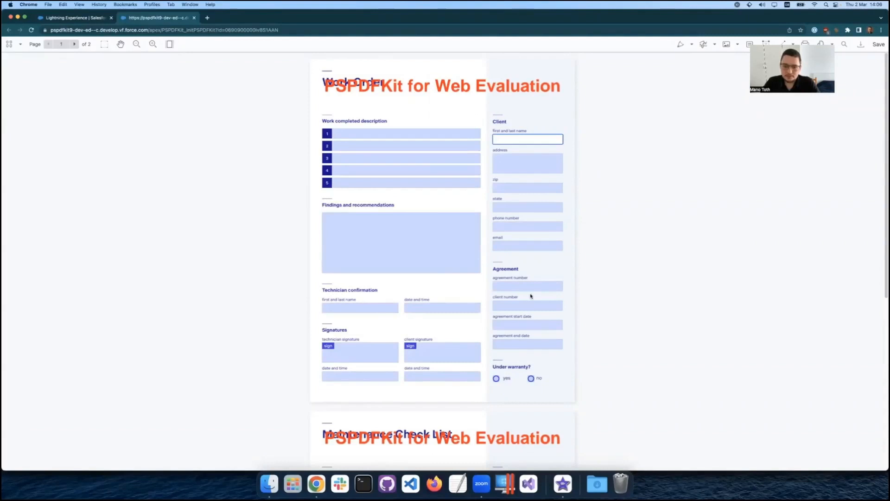
Look through both pages of the blank form, then close the document and the Acme account's PDF file list.
scroll(531, 295, down, 5)
scroll(530, 296, down, 3)
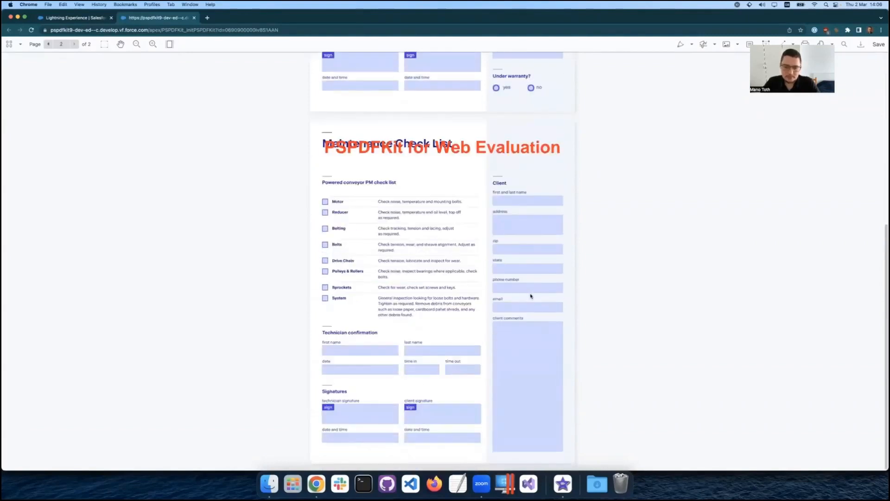
scroll(530, 296, up, 8)
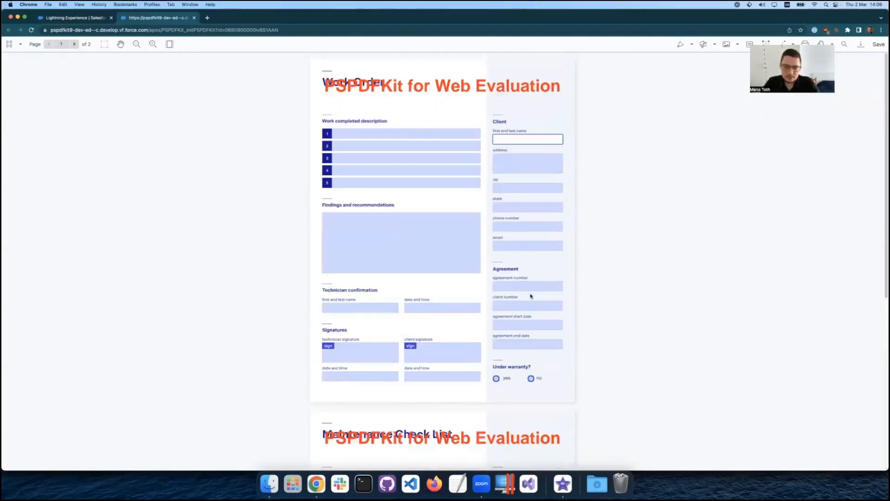
click(194, 18)
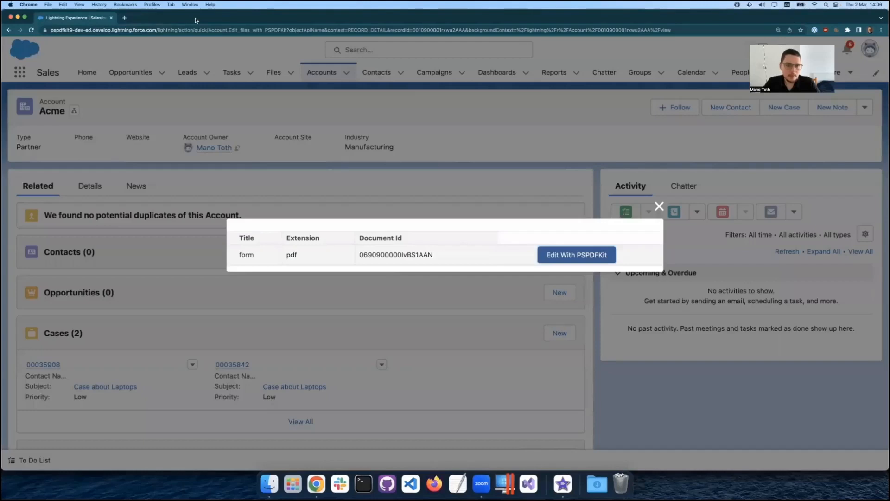
click(658, 206)
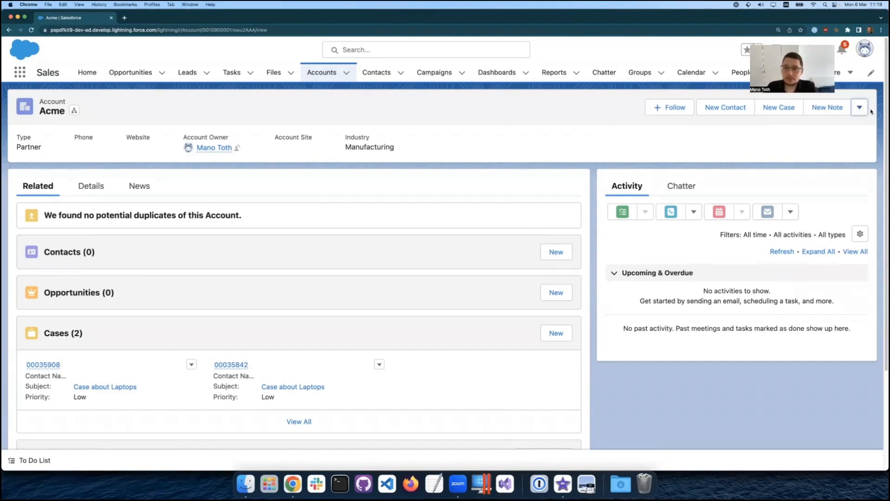
Reopen the Acme account's form PDF with PSPDFKit and move its Work Order page behind the Maintenance Check List page, saving the order.
click(860, 109)
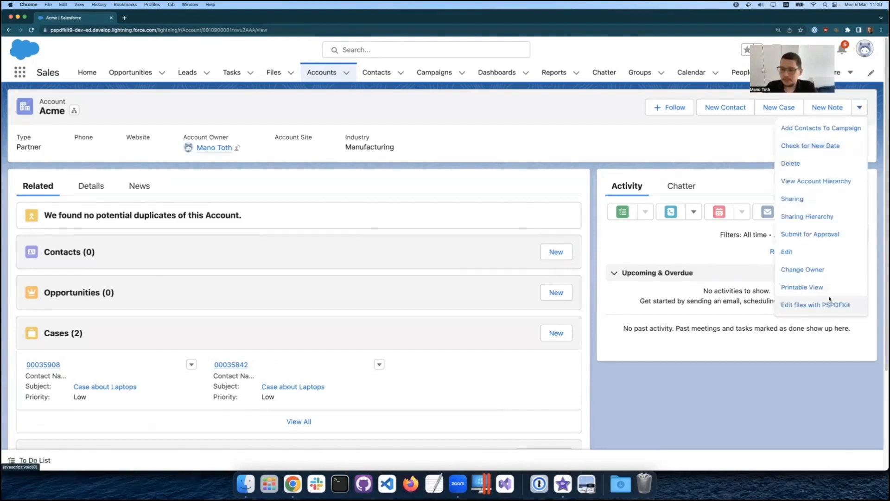
click(830, 301)
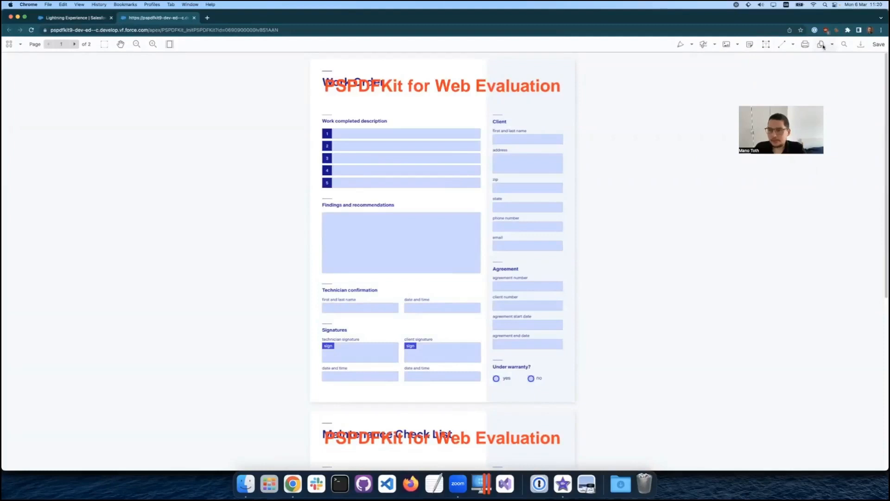
click(821, 45)
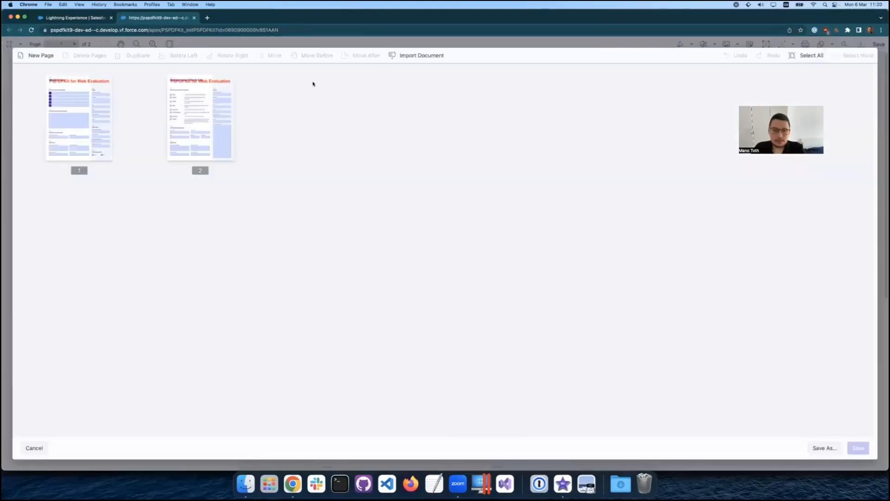
click(83, 132)
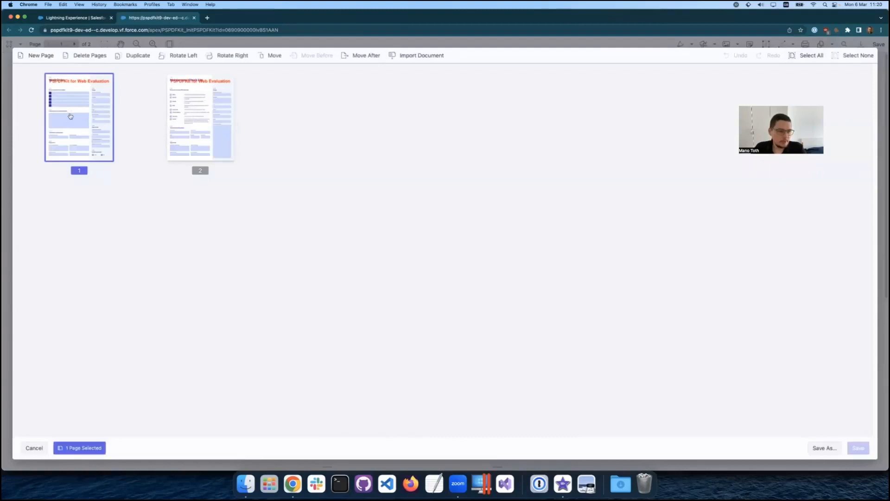
drag(88, 121, 249, 123)
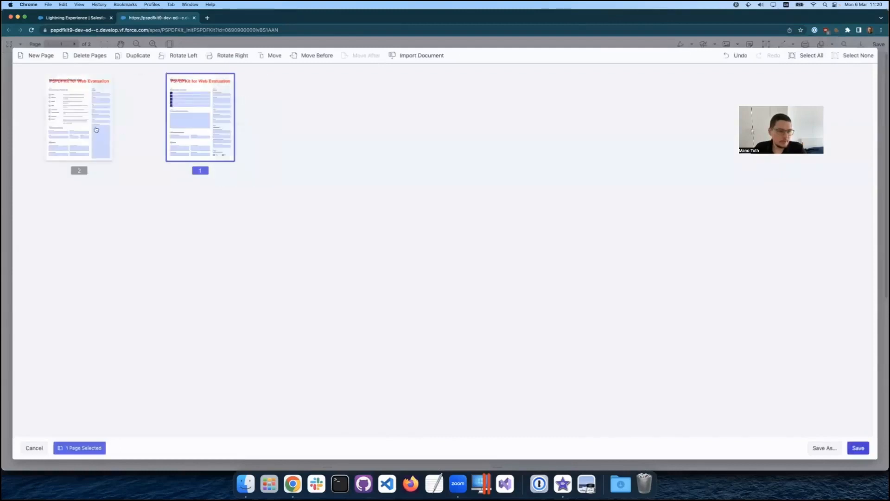
click(858, 448)
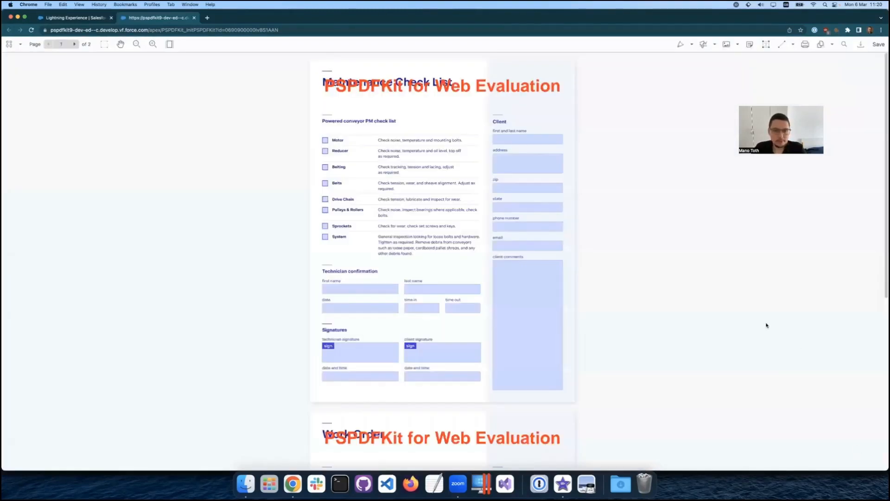
scroll(660, 320, down, 5)
scroll(661, 320, up, 5)
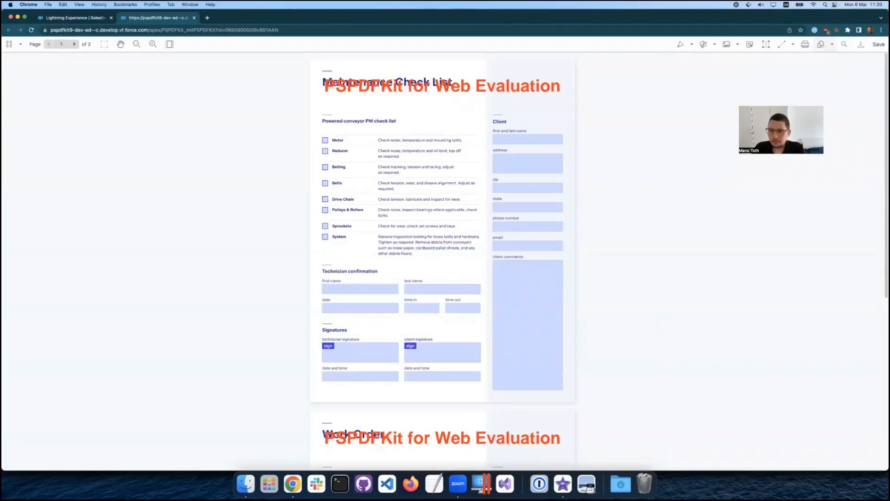
Import contract.pdf from the Desktop in front of the existing pages, save the page arrangement and review the combined document.
click(823, 45)
click(414, 56)
click(375, 197)
click(377, 189)
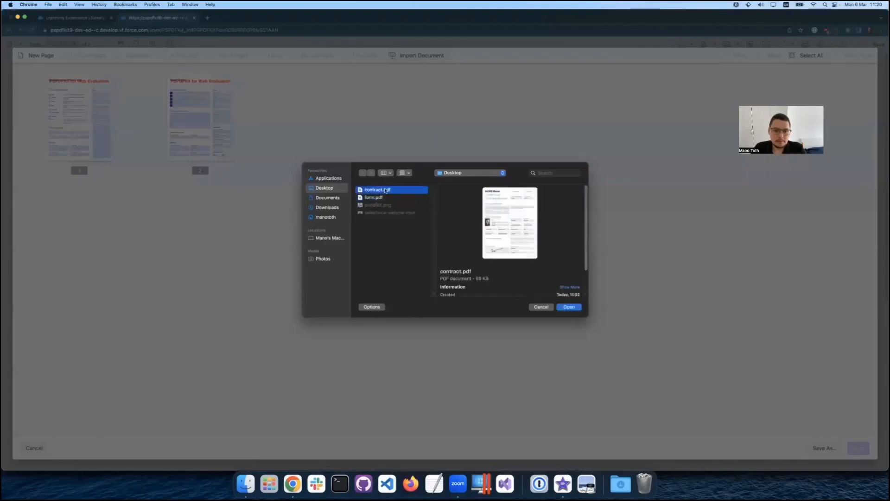
click(570, 307)
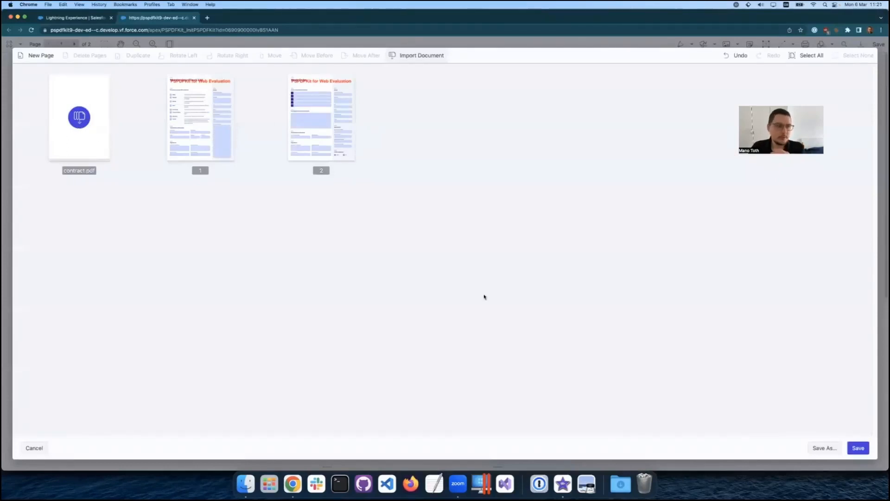
click(858, 448)
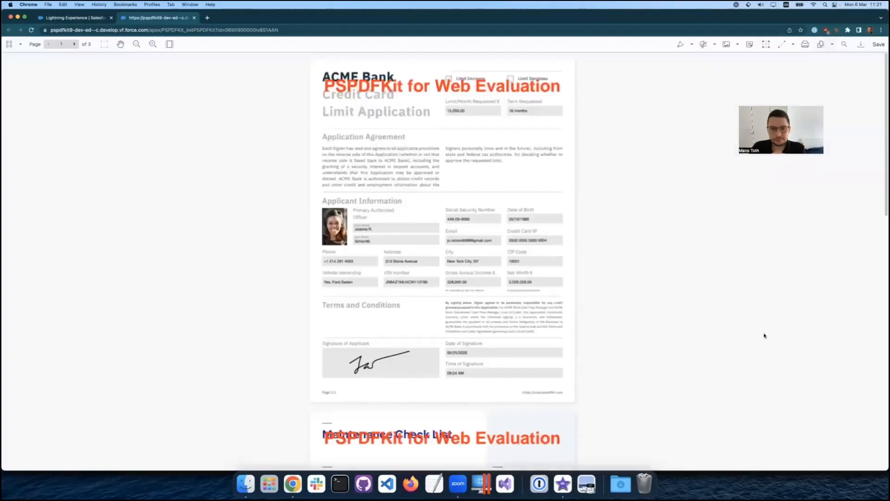
scroll(705, 314, down, 2)
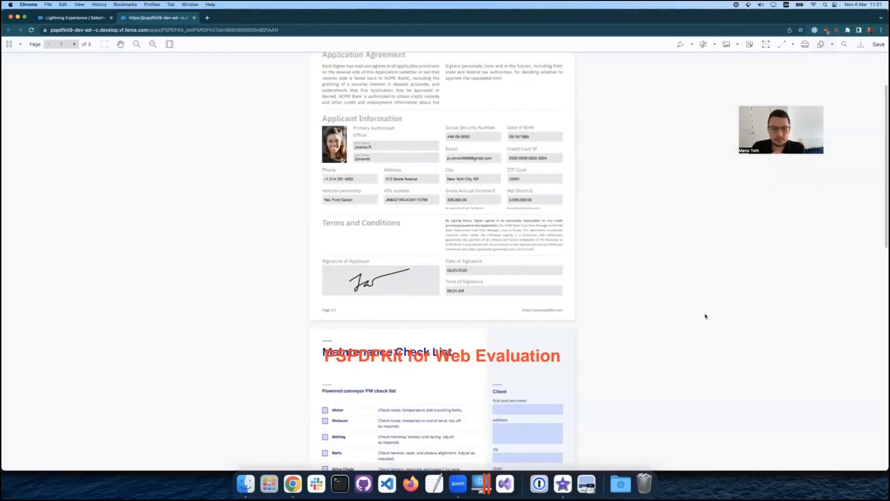
scroll(707, 320, down, 6)
scroll(707, 320, down, 3)
scroll(707, 320, up, 12)
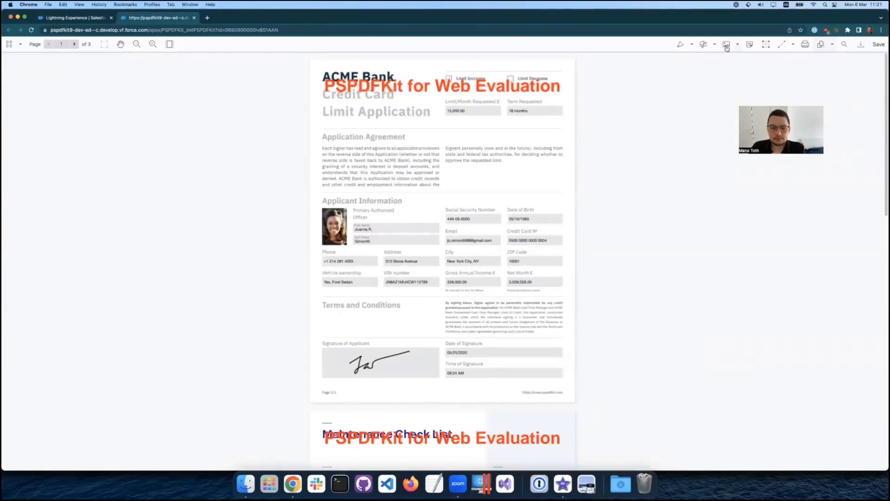
Insert the image pspdfkit.png on the Maintenance Check List page as a small logo just below the page title.
scroll(694, 145, down, 5)
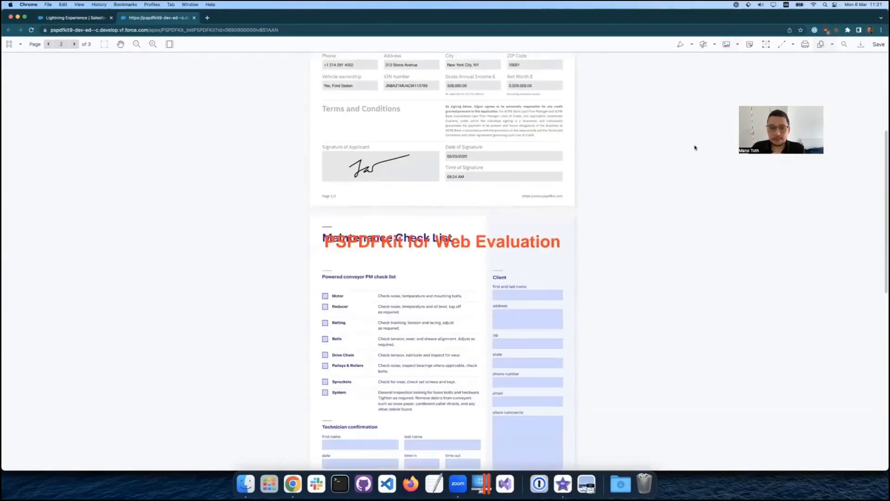
click(727, 45)
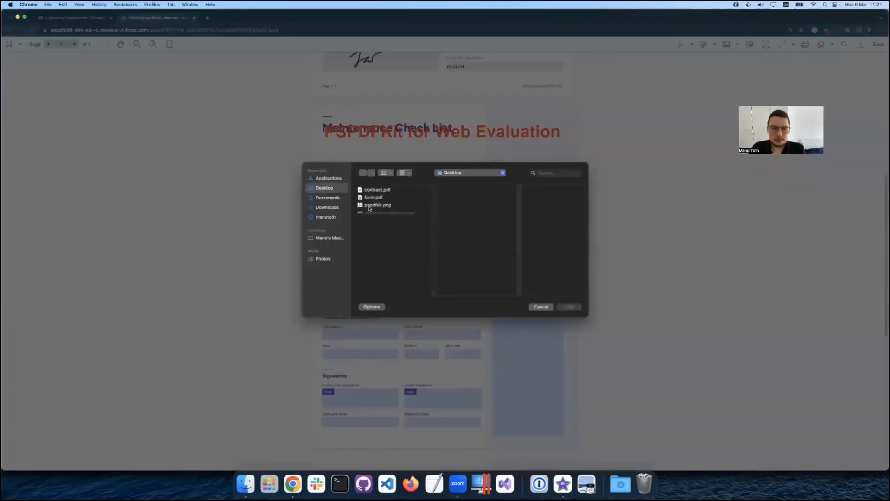
click(371, 206)
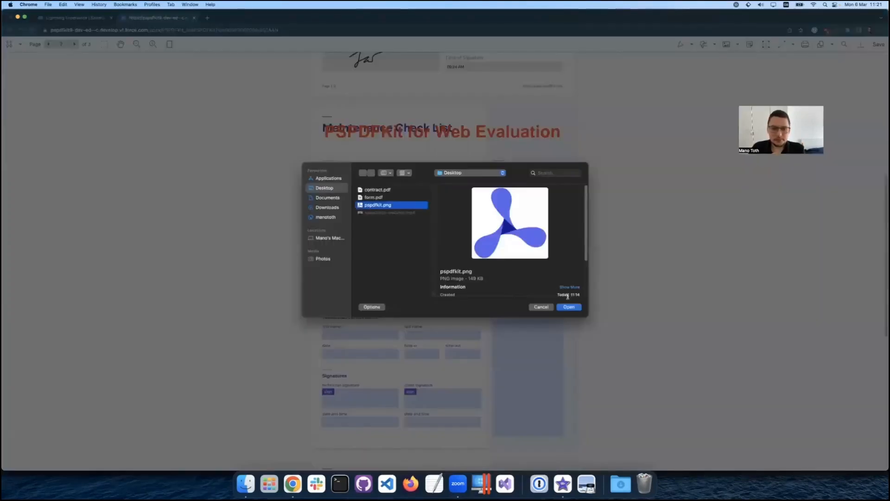
click(569, 307)
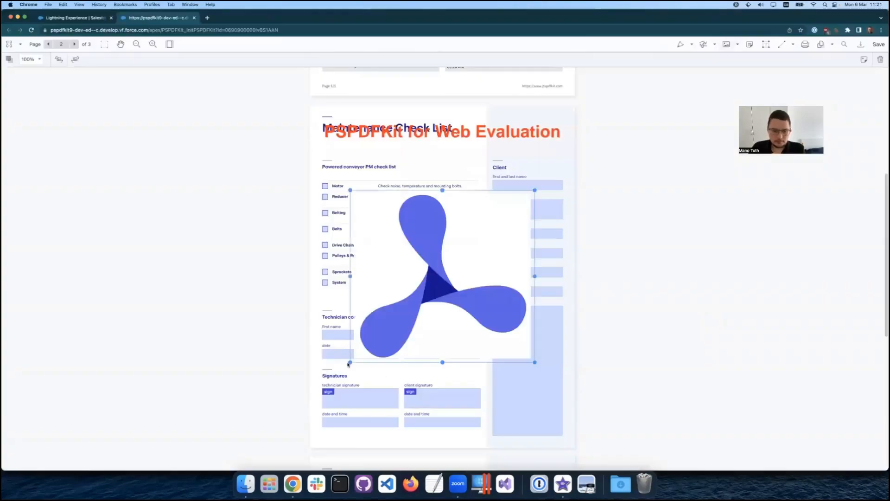
drag(411, 286, 439, 155)
click(640, 189)
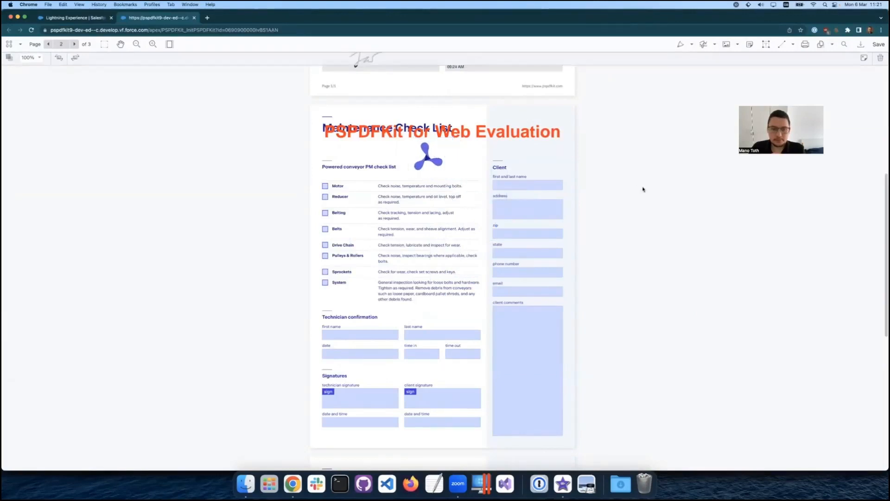
Mark the applicant's first and last names on the credit card application with Text Redaction and apply the redactions.
scroll(668, 292, up, 7)
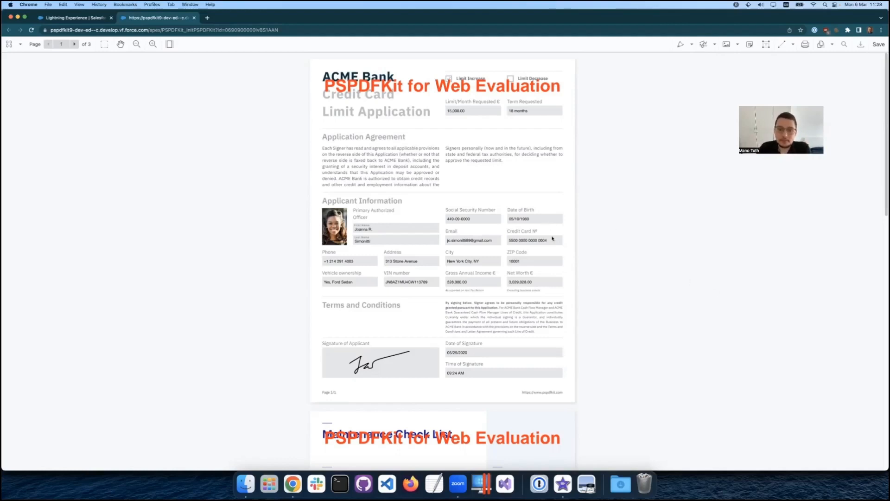
click(714, 44)
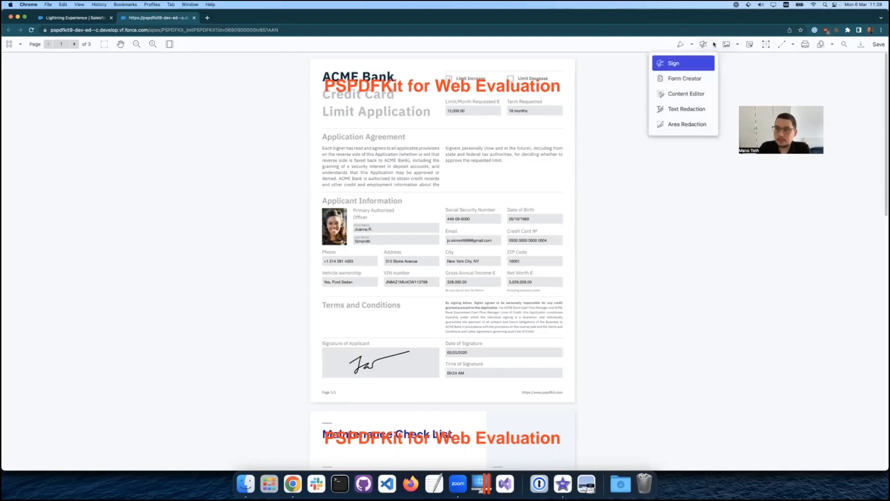
click(691, 109)
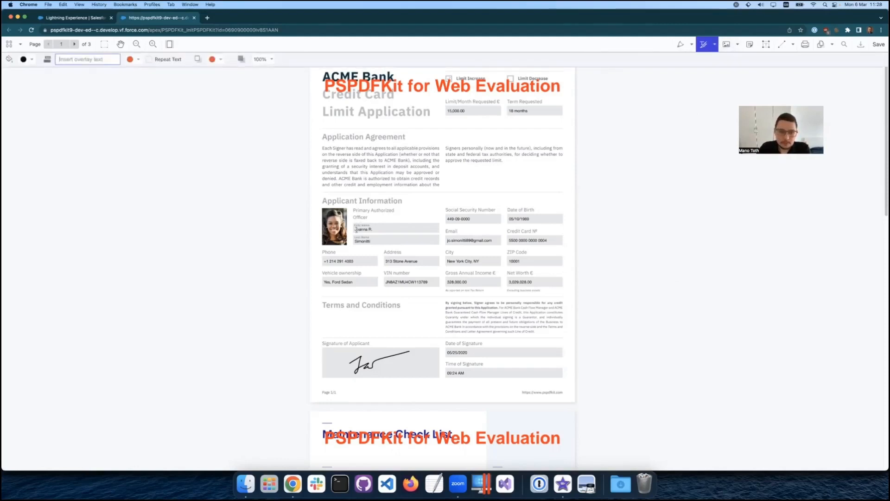
drag(354, 229, 367, 229)
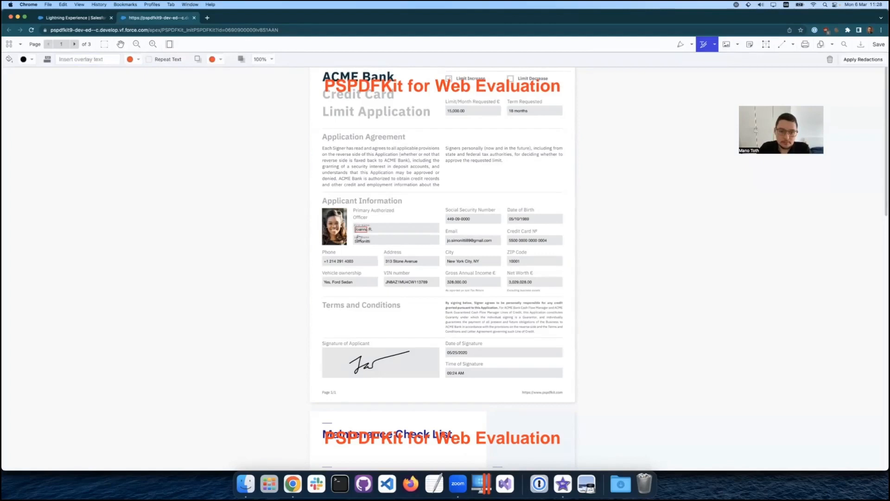
double_click(361, 239)
click(370, 229)
double_click(370, 229)
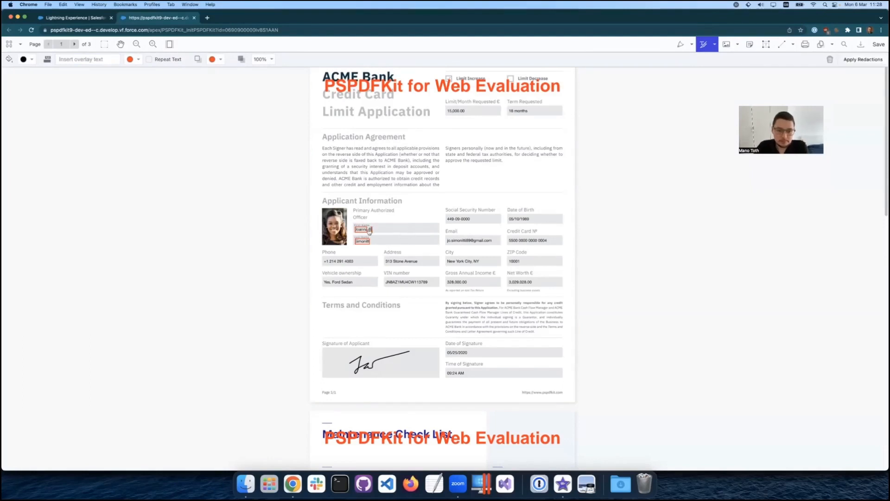
click(866, 60)
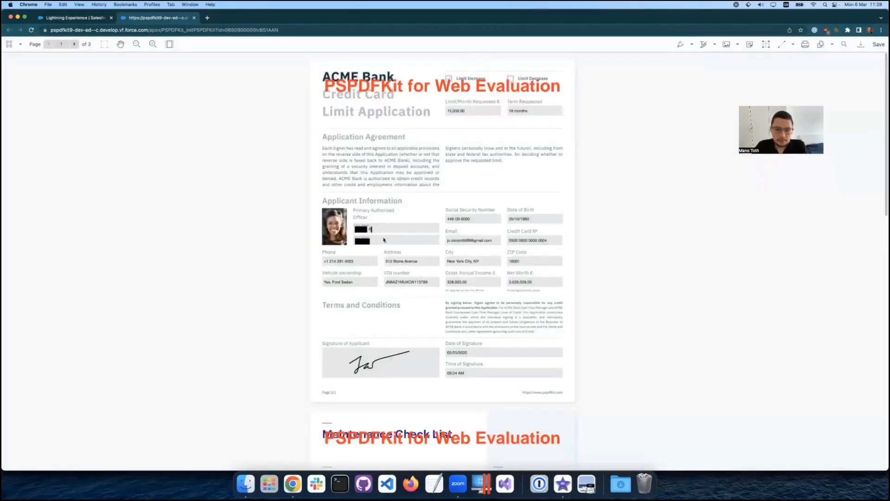
Black out the applicant's signature with an applied Area Redaction and save the updated file to Salesforce.
click(715, 44)
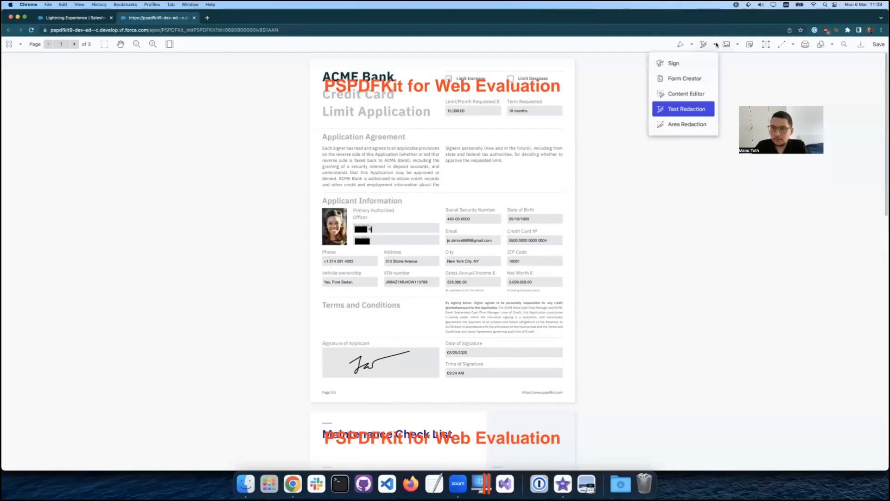
click(697, 125)
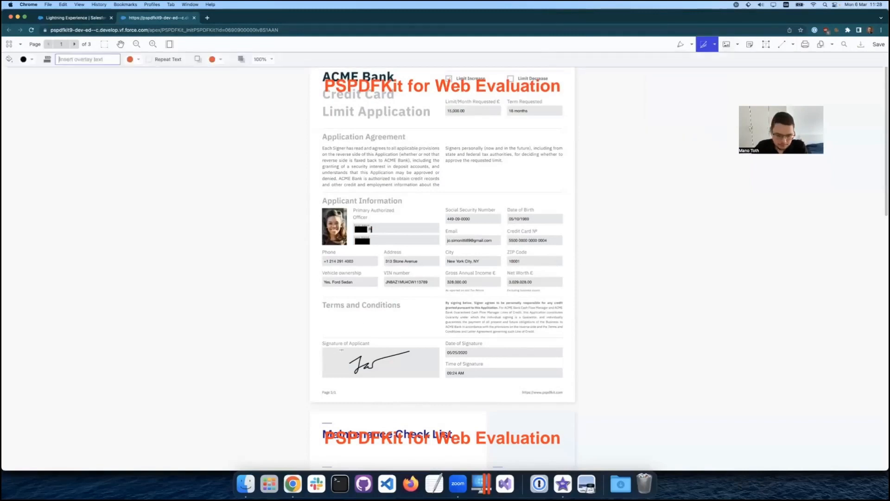
drag(345, 349, 414, 376)
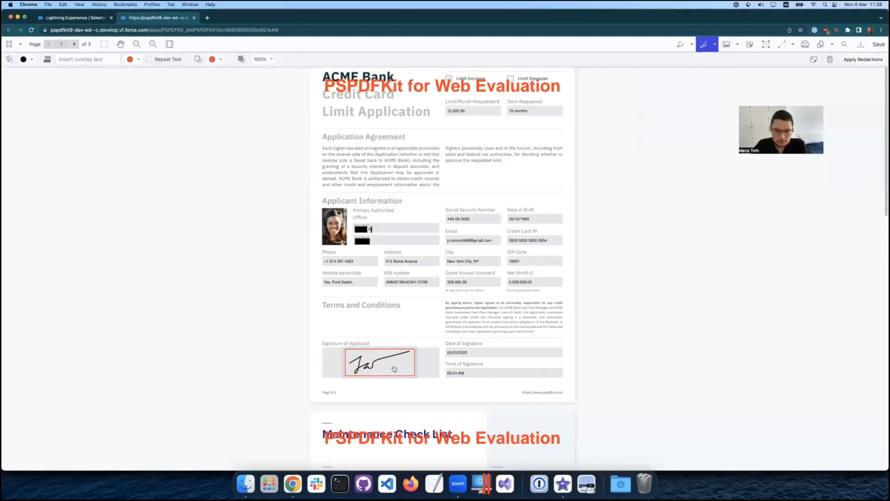
click(849, 60)
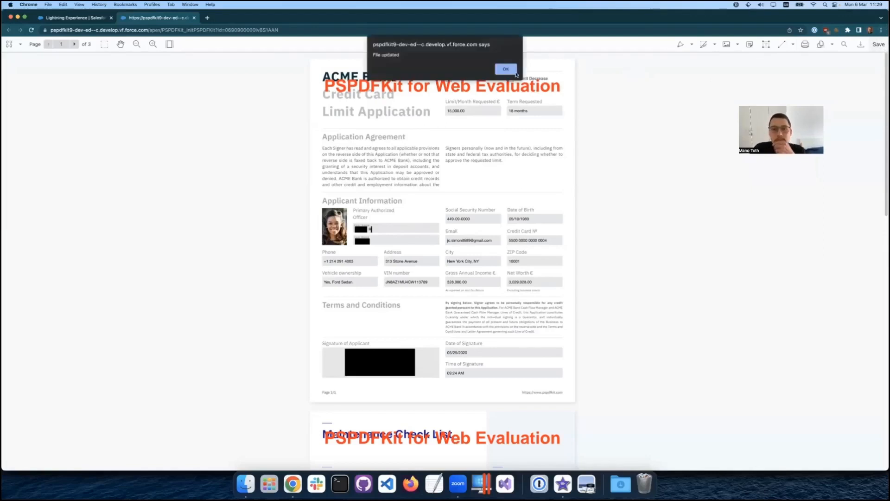
click(515, 72)
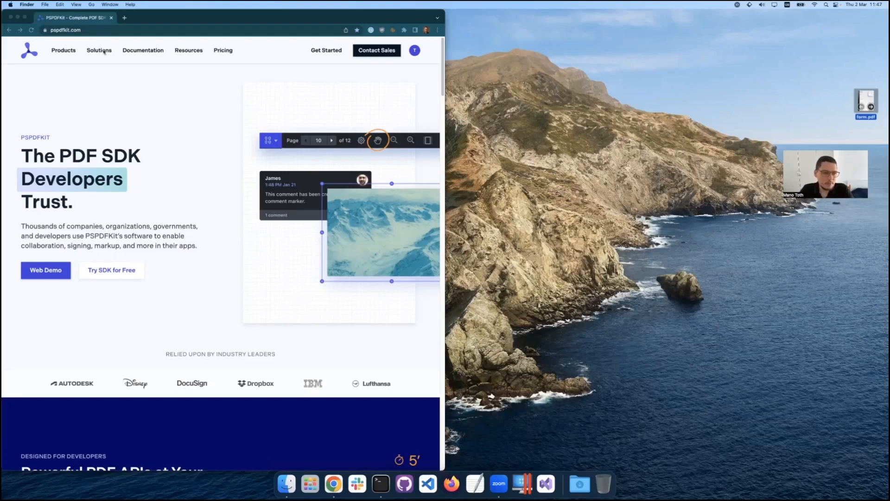
Open the SDK's free trial page and select Web Integrations as the platform and Salesforce as the frontend.
click(142, 61)
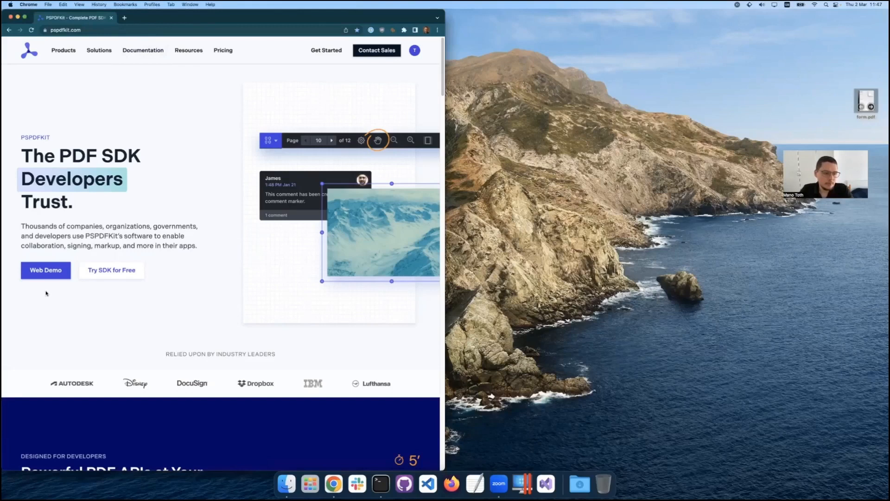
click(103, 273)
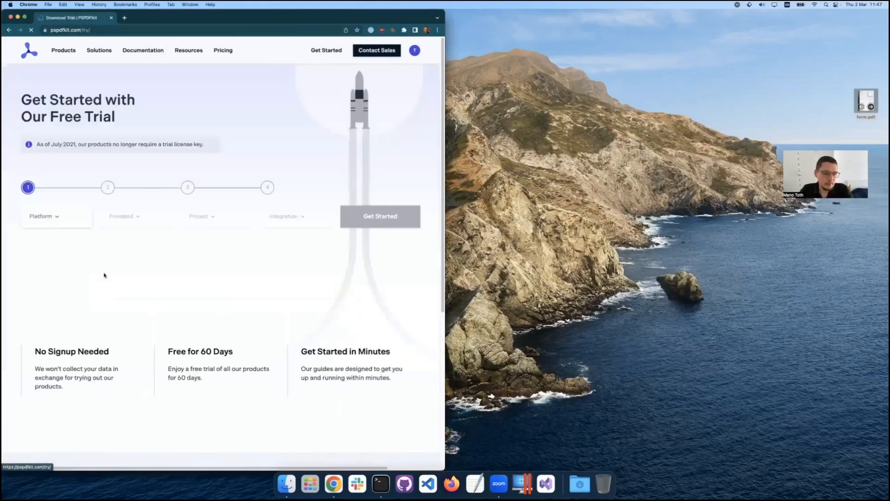
click(58, 221)
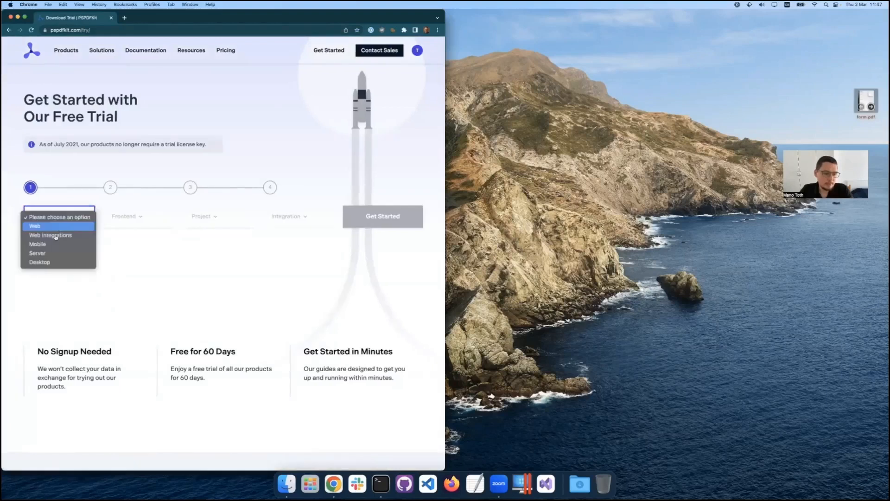
click(55, 235)
click(147, 216)
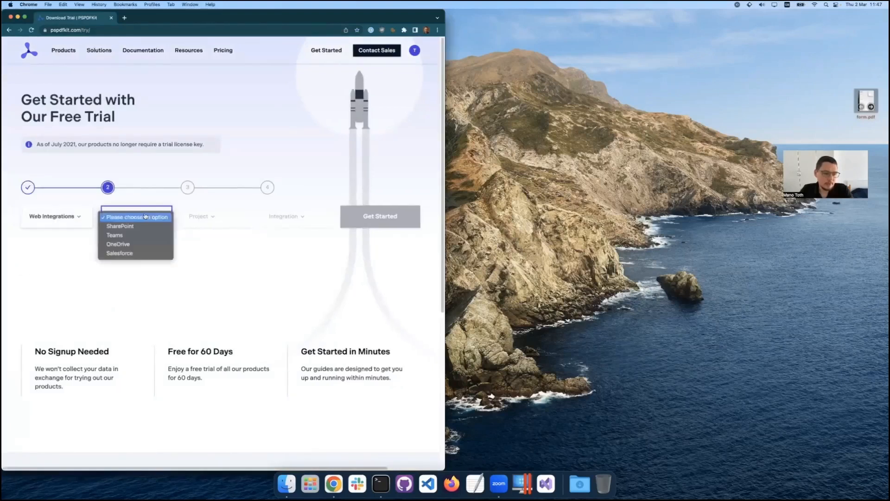
click(142, 253)
Choose Clone Sample Project as the trial project and continue to its getting-started guide.
click(212, 218)
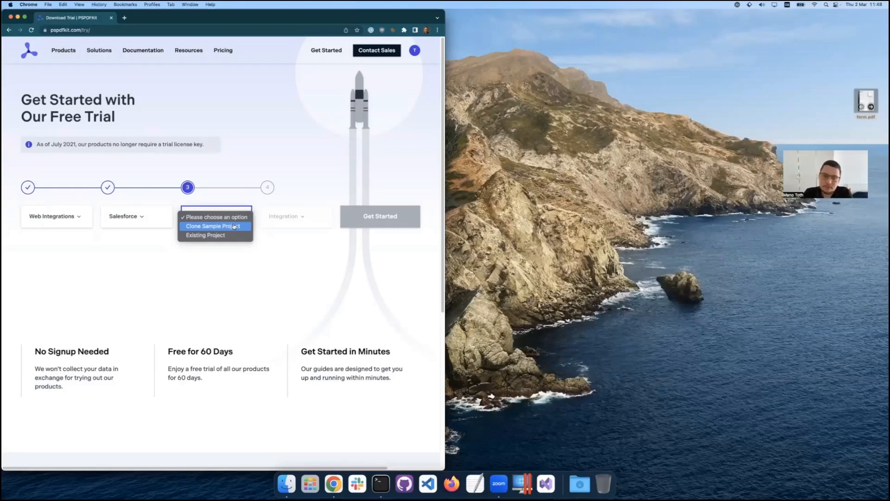
click(234, 227)
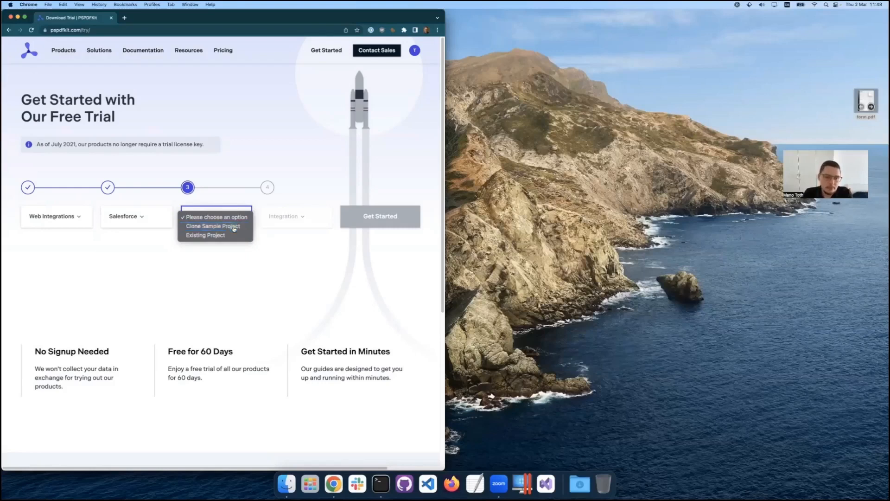
click(299, 218)
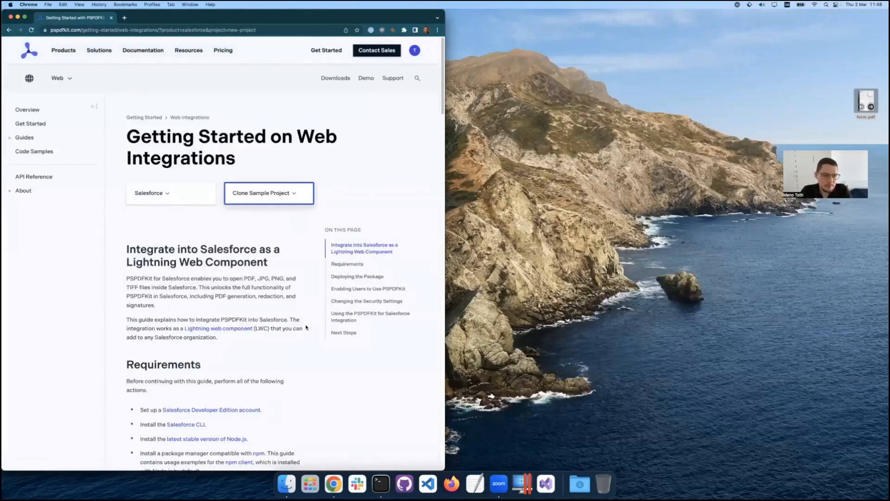
Review the guide's Requirements section with the sidebar collapsed and the page enlarged to 125%.
scroll(306, 327, down, 3)
scroll(306, 327, down, 2)
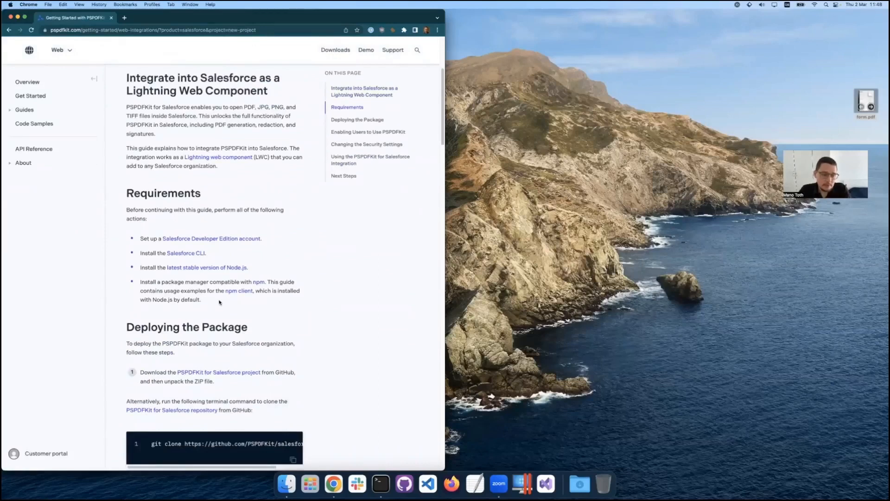
drag(204, 299, 138, 236)
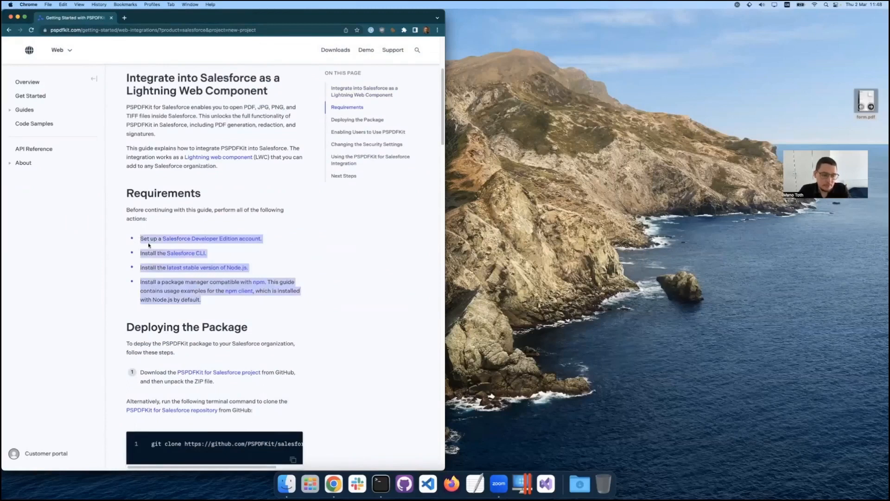
click(149, 245)
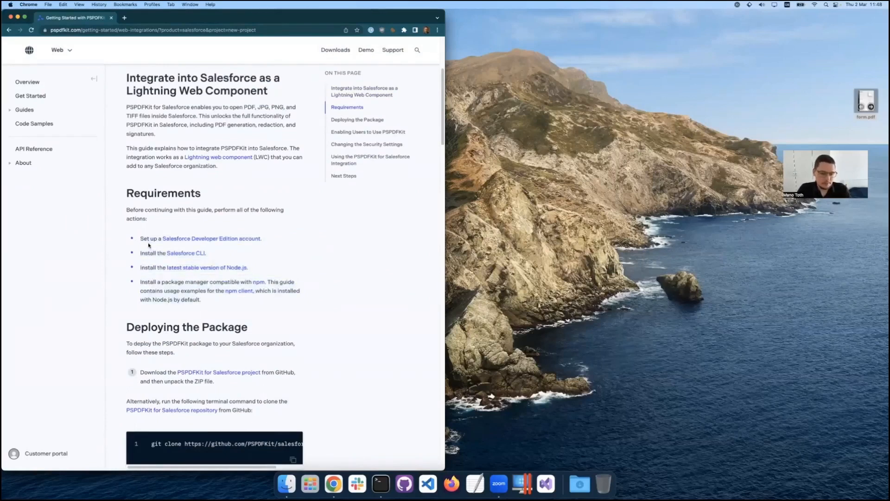
key(super+plus)
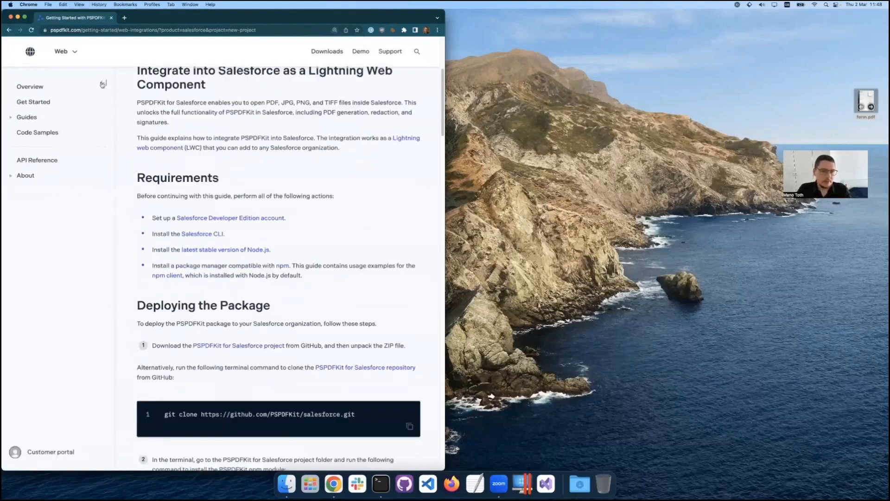
click(103, 84)
key(super+plus)
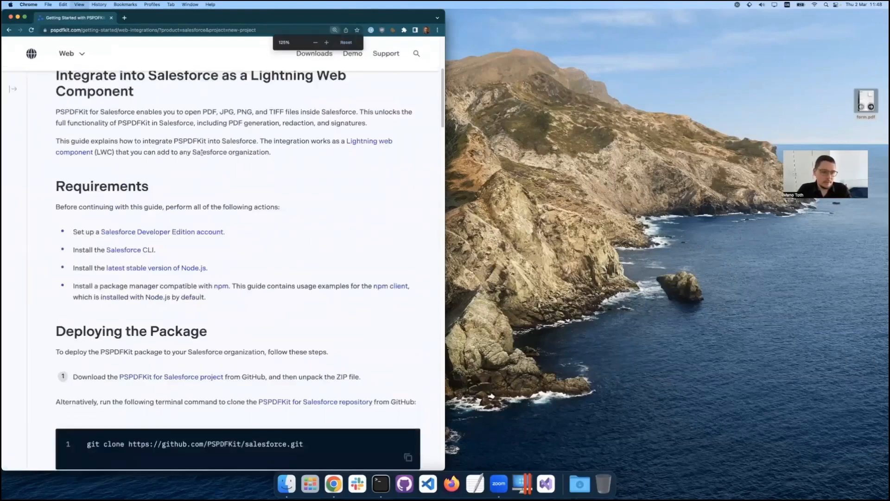
scroll(236, 261, down, 3)
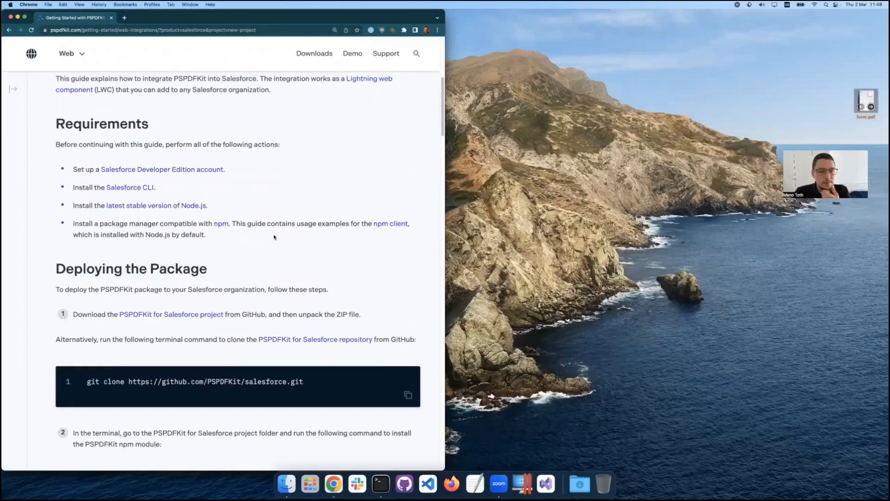
drag(228, 206, 64, 171)
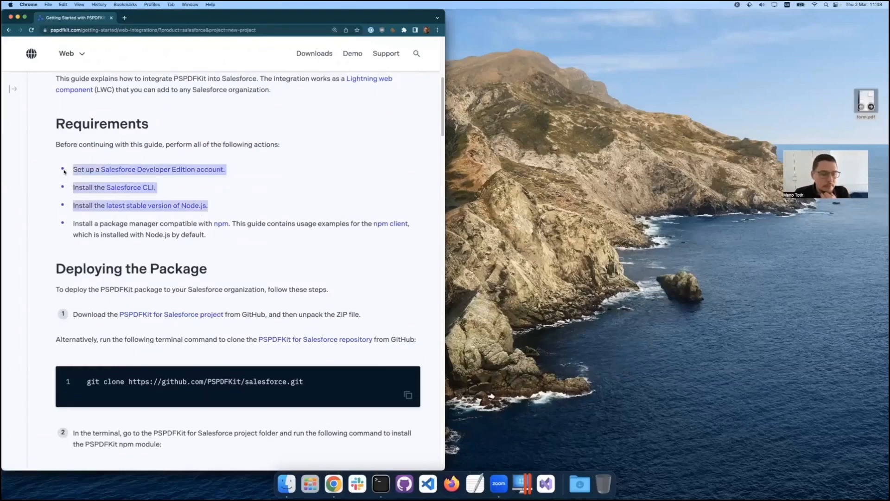
click(86, 200)
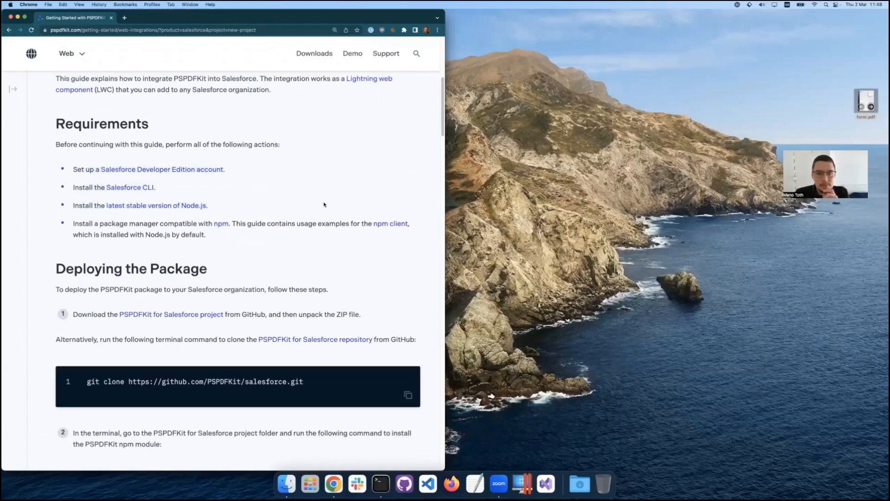
scroll(295, 283, down, 1)
scroll(315, 290, down, 3)
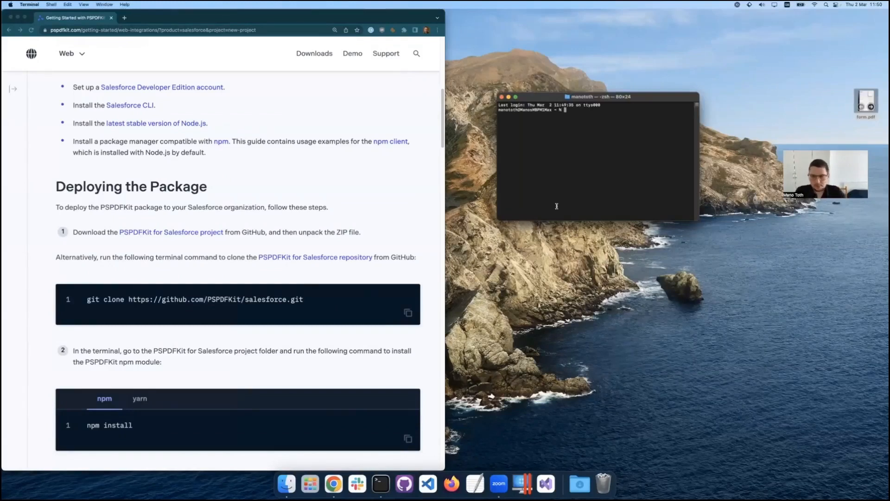
text(git clone https://github.com/PSPDFKit/salesforce.git)
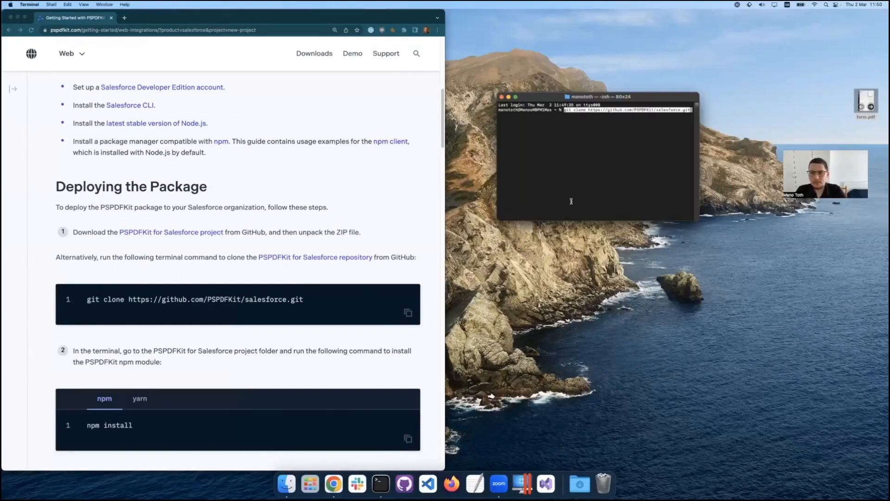
key(Return)
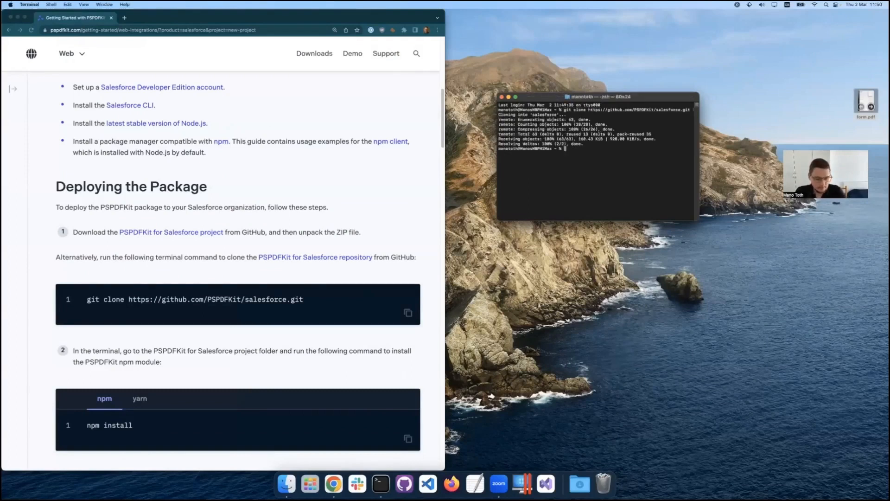
text(cd salesforce)
key(Return)
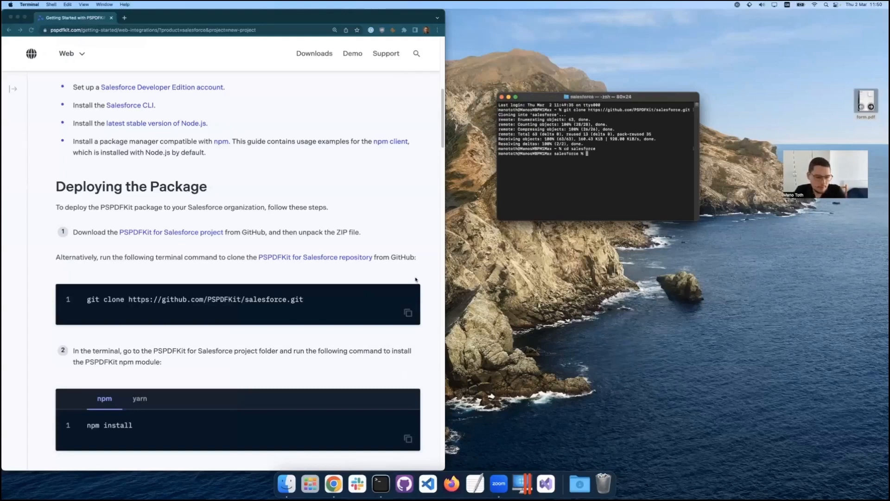
Copy the npm install command from the guide and run it in the salesforce project folder in Terminal.
scroll(404, 293, down, 3)
scroll(380, 318, down, 1)
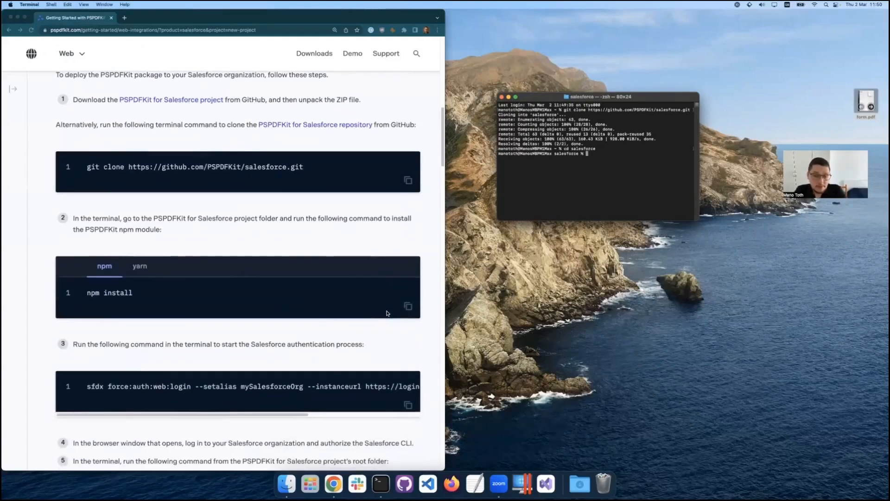
click(410, 307)
click(410, 308)
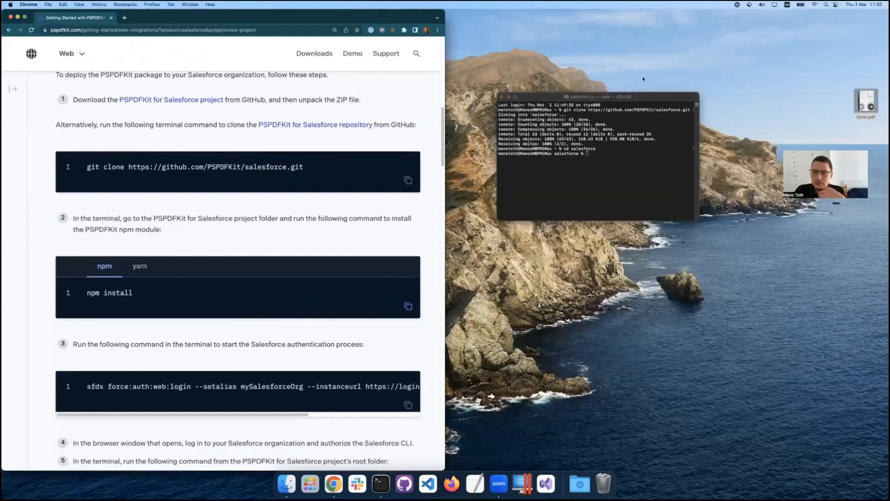
click(642, 99)
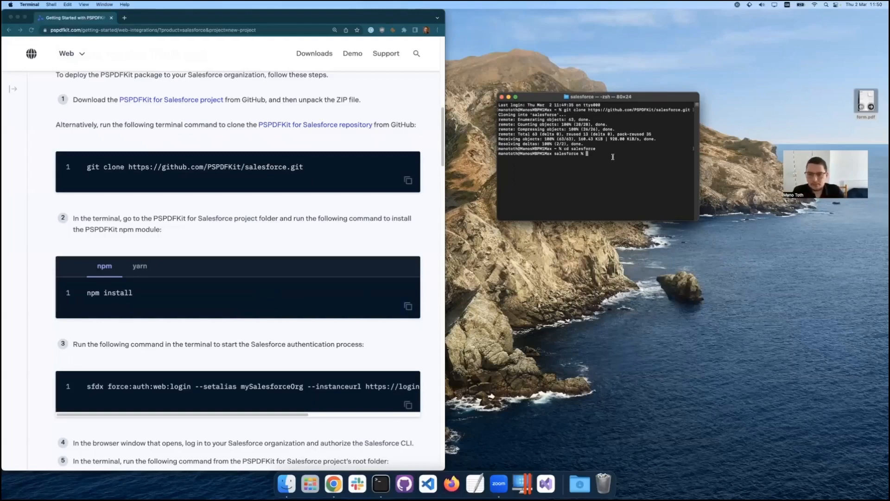
key(super+v)
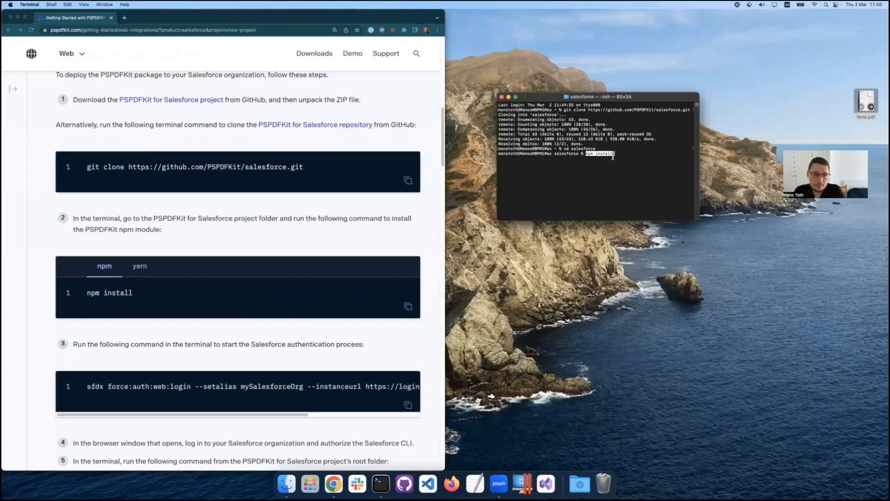
key(Return)
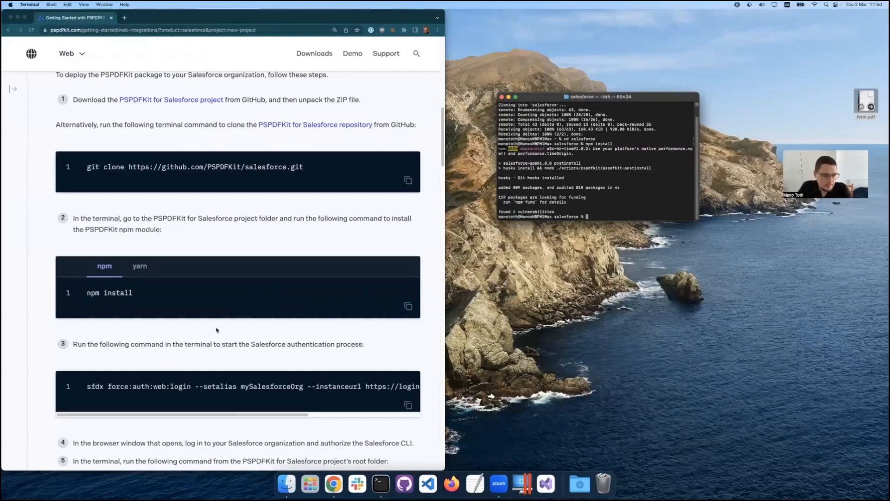
scroll(222, 327, down, 5)
click(408, 285)
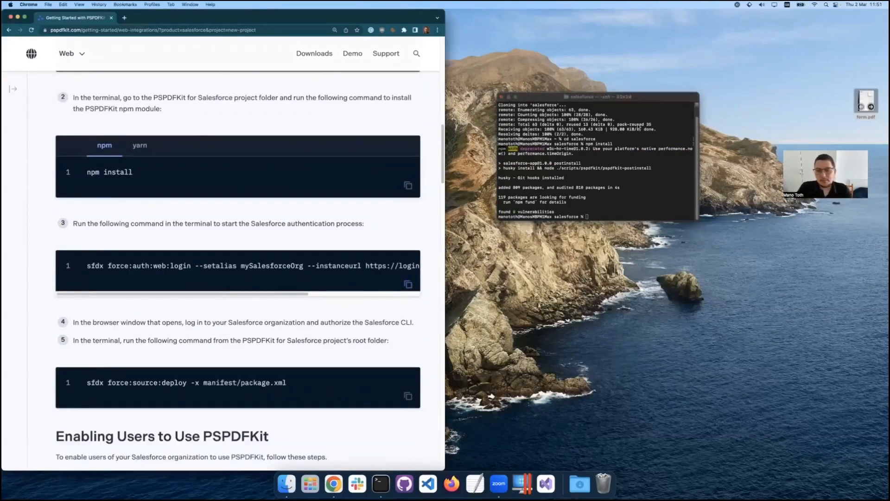
click(625, 102)
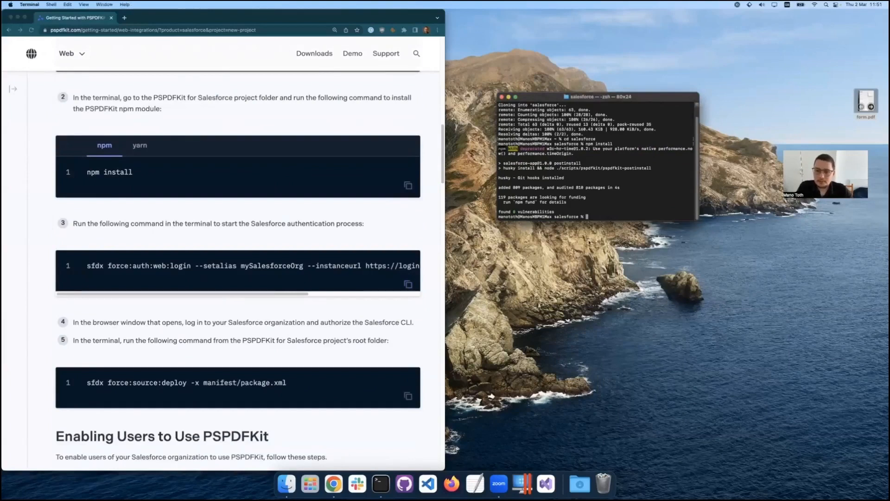
key(super+v)
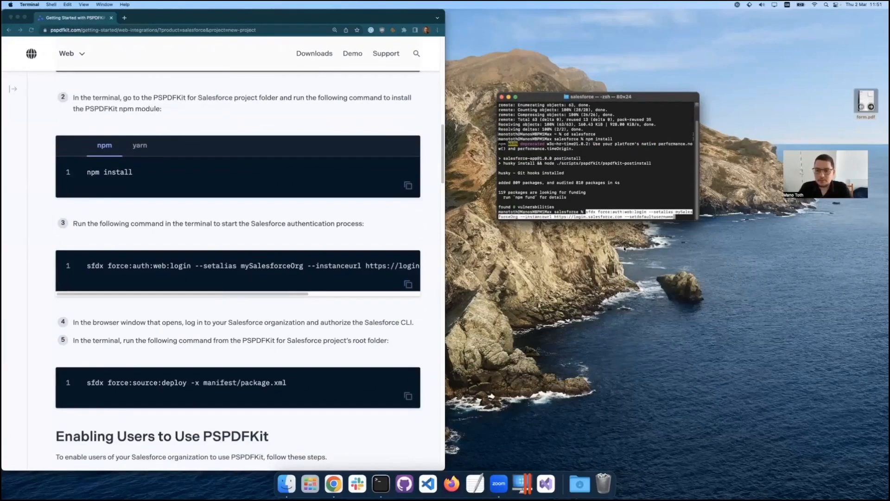
key(Return)
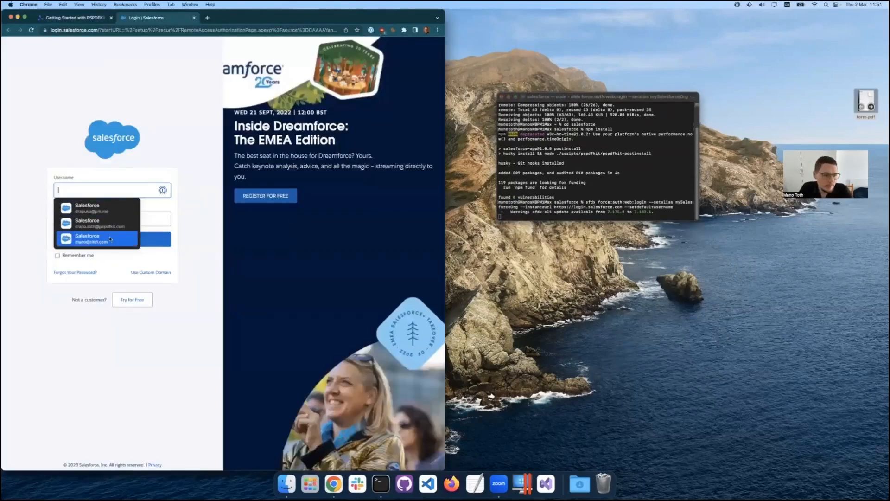
Log in to Salesforce with the saved username and password, and allow access for the Salesforce CLI.
click(105, 244)
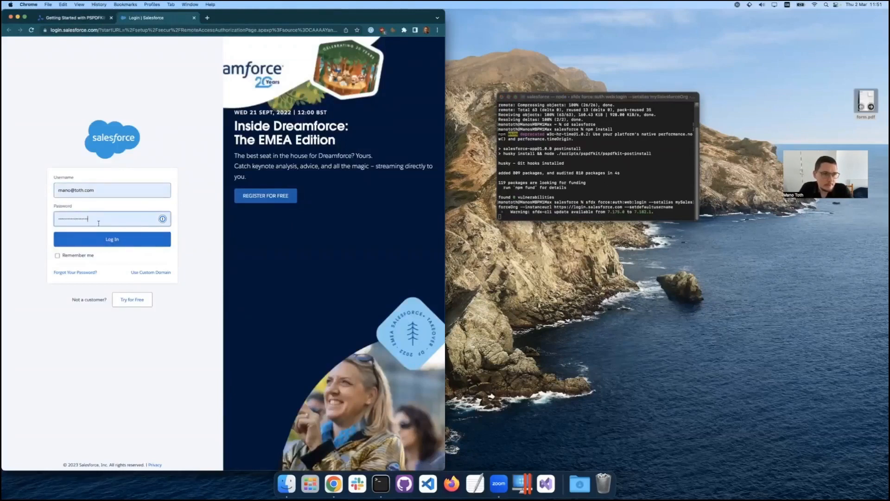
click(113, 239)
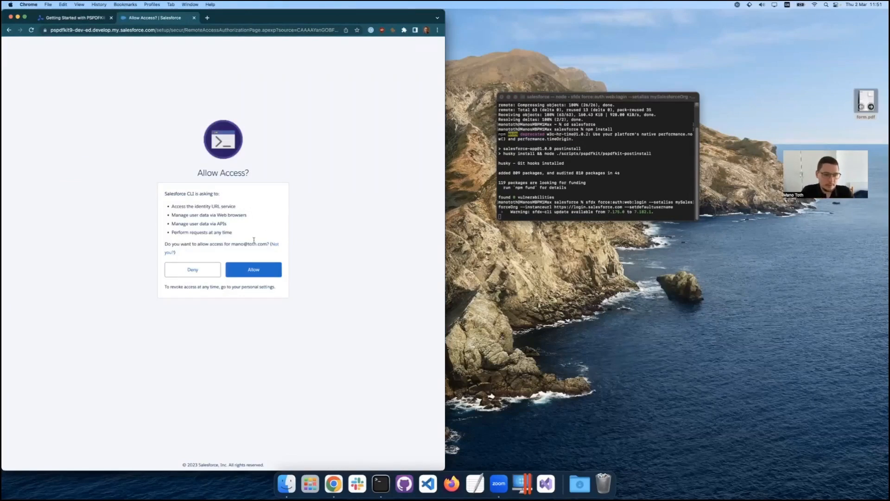
click(259, 270)
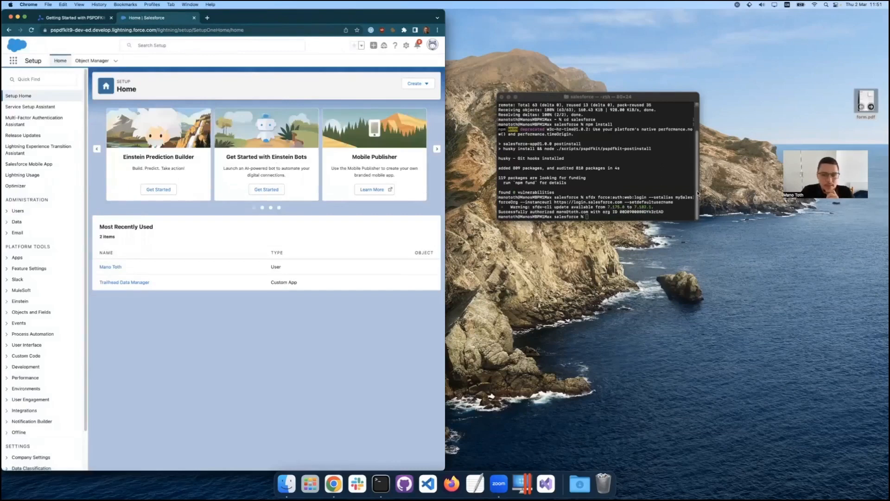
Copy the deploy command from the guide and run sfdx force:source:deploy -x manifest/package.xml in Terminal.
click(597, 217)
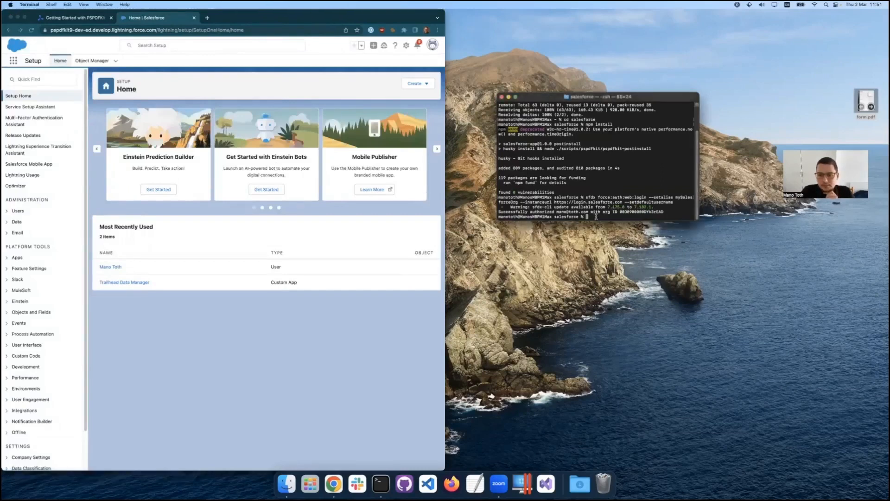
click(62, 18)
scroll(185, 296, down, 3)
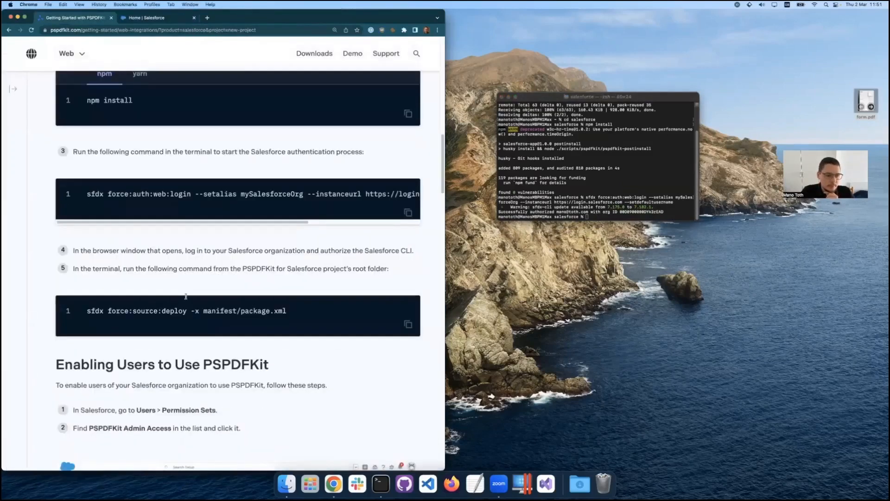
scroll(186, 296, down, 2)
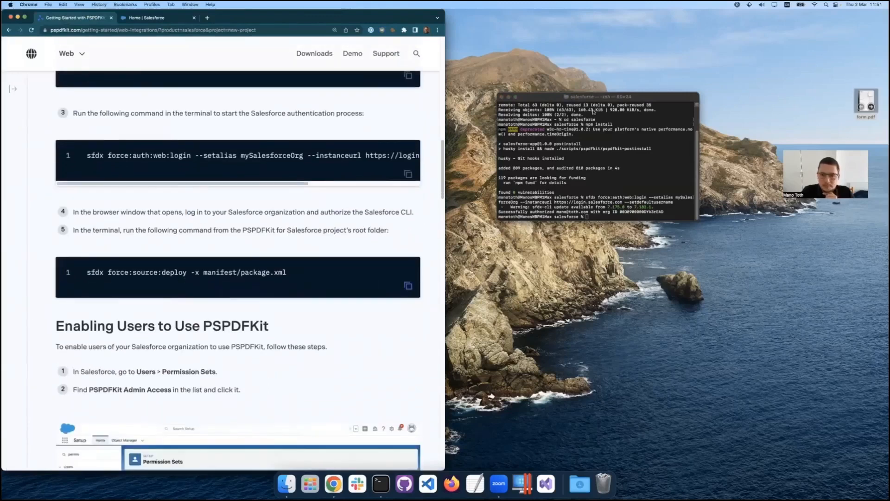
click(643, 99)
text(sfdx force:source:deploy -x manifest/package.xml)
key(Return)
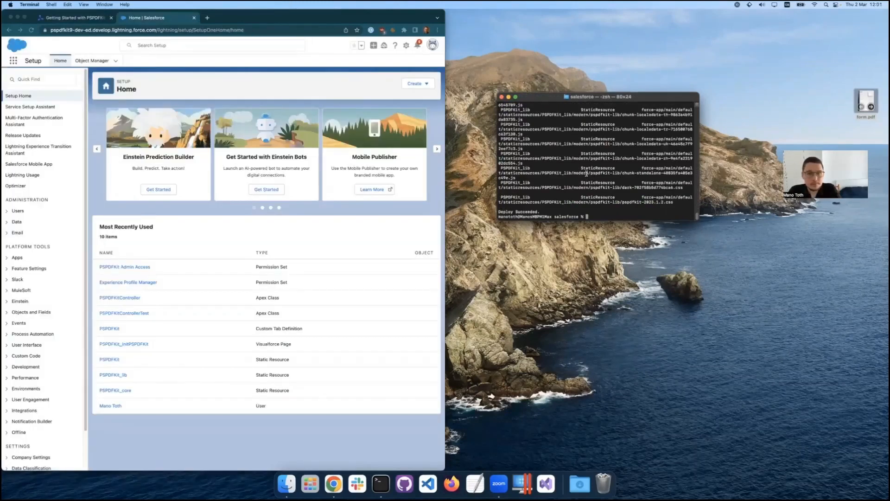
Dismiss the Terminal window, then enlarge the browser window and magnify the Salesforce Setup page.
click(502, 97)
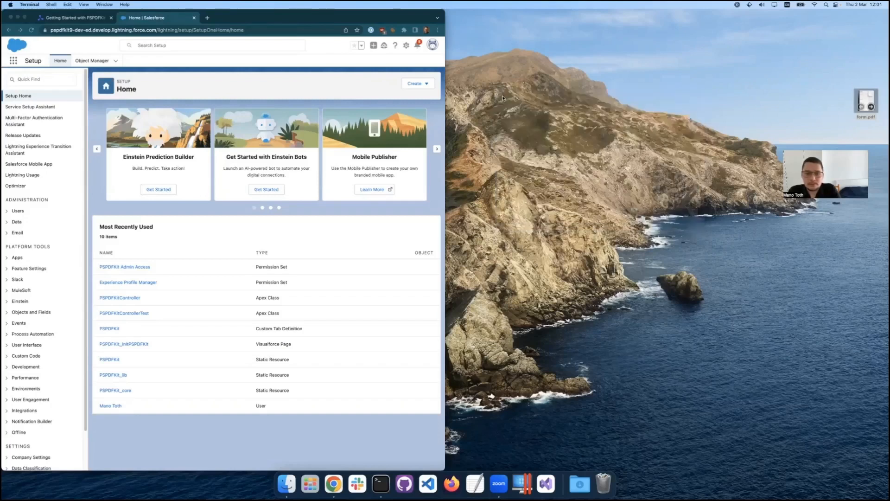
double_click(282, 18)
key(super+equal)
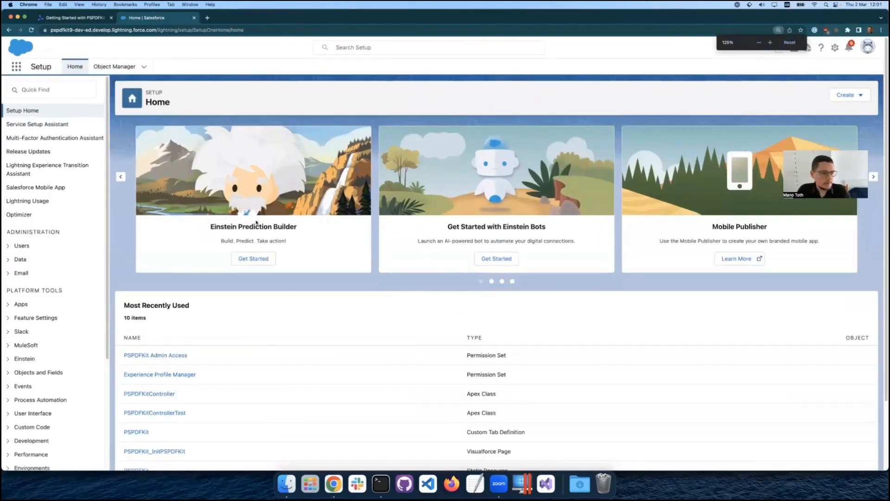
key(super+equal)
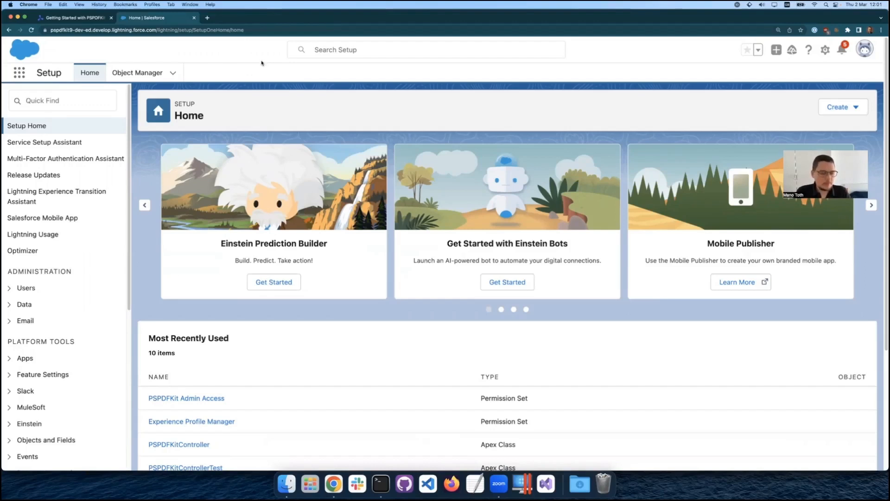
Split the Salesforce tab into its own window beside the PSPDFKit guide, and show the guide's Enabling Users to Use PSPDFKit section.
key(ctrl+alt+Left)
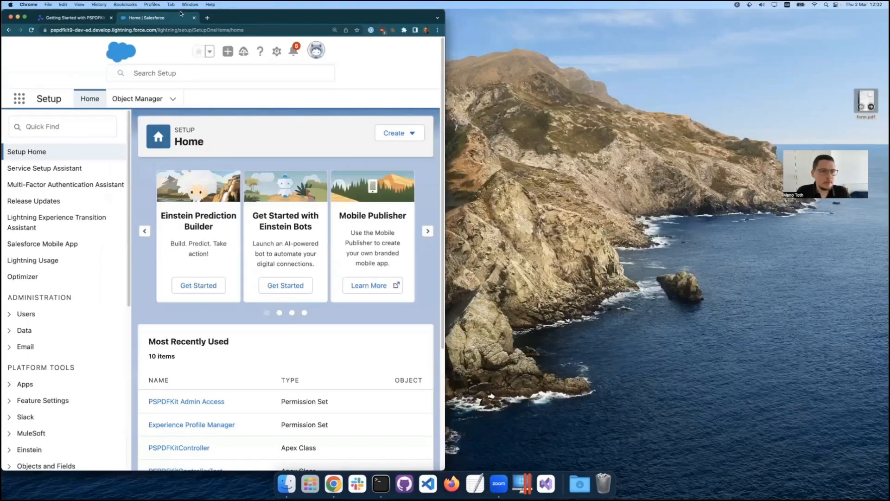
drag(174, 17, 865, 47)
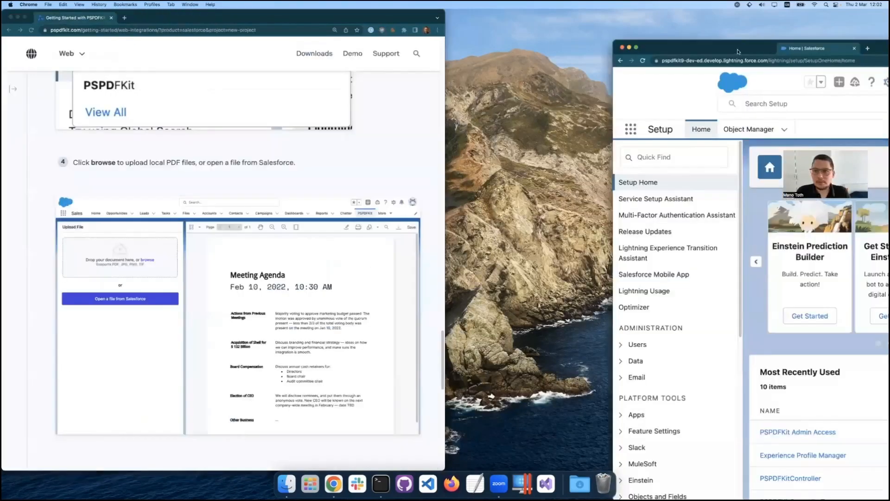
key(ctrl+alt+Right)
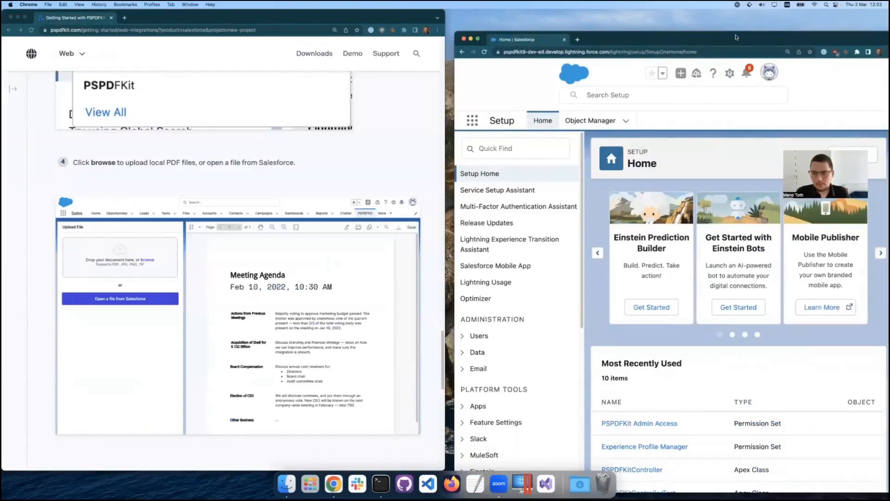
key(ctrl+alt+Right)
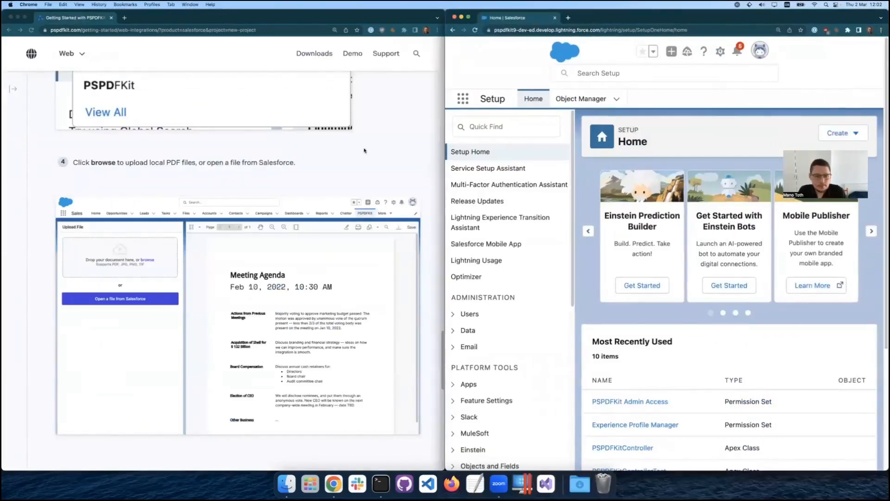
click(356, 153)
scroll(356, 154, down, 20)
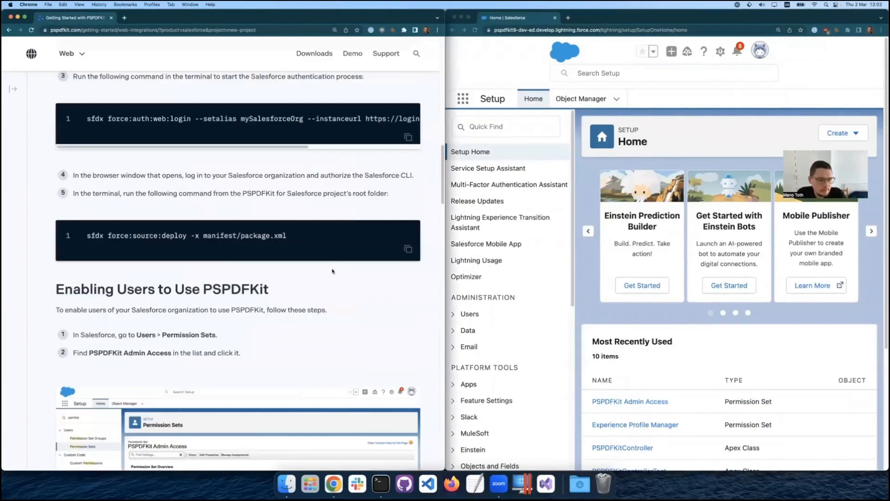
scroll(332, 271, down, 5)
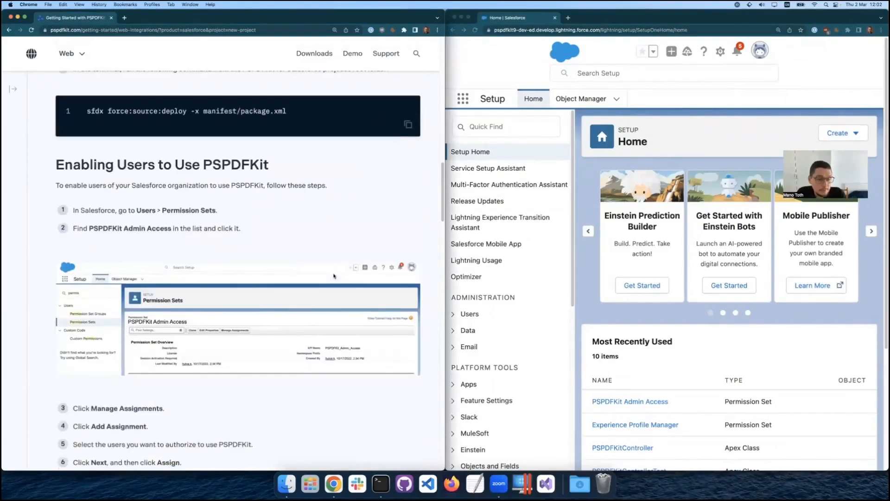
Open the PSPDFKit Admin Access permission set from the Users permission sets in Salesforce Setup.
click(502, 70)
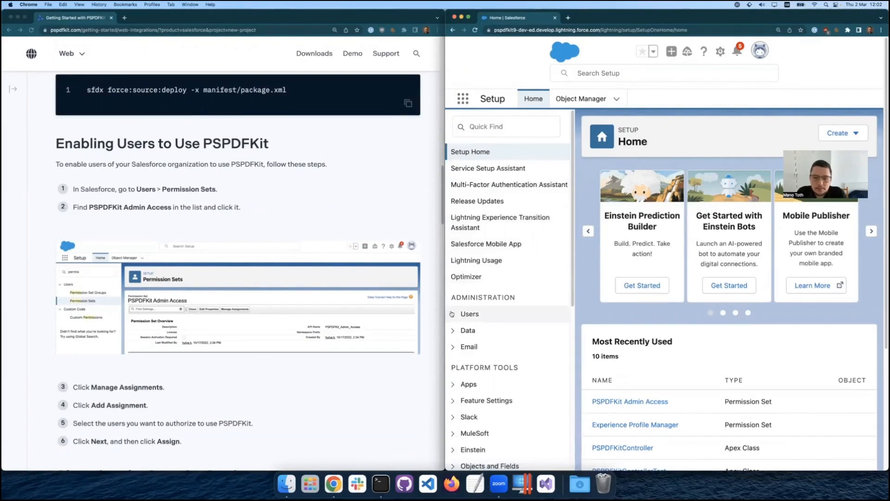
scroll(453, 315, down, 2)
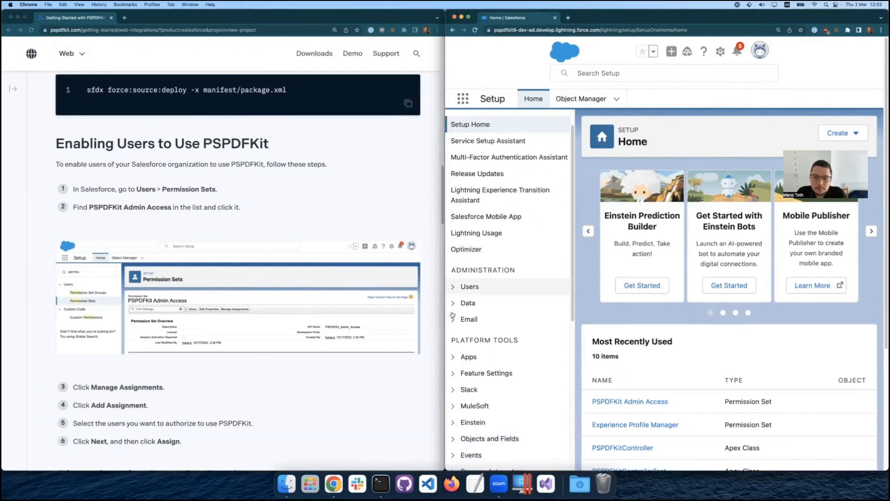
click(453, 287)
scroll(455, 290, down, 2)
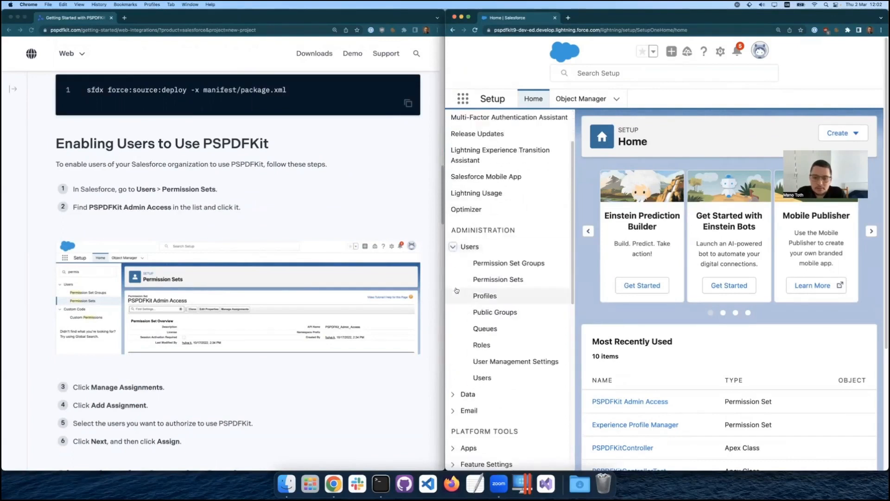
click(504, 279)
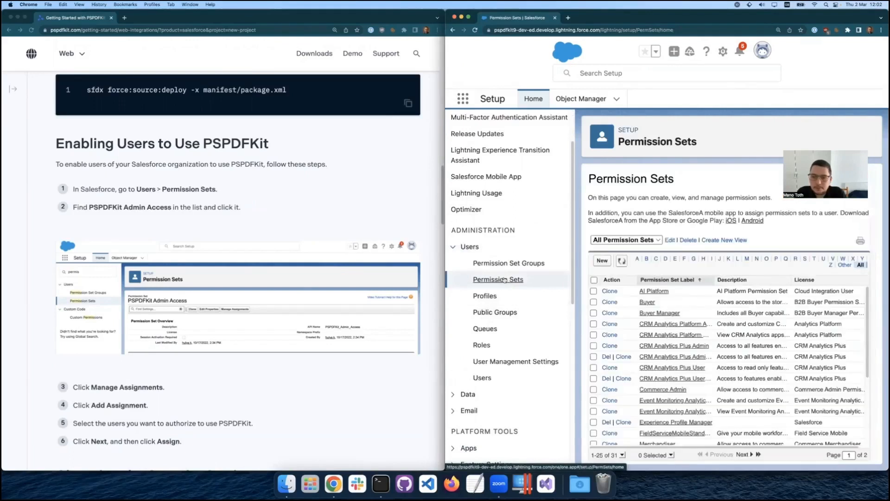
scroll(682, 302, down, 5)
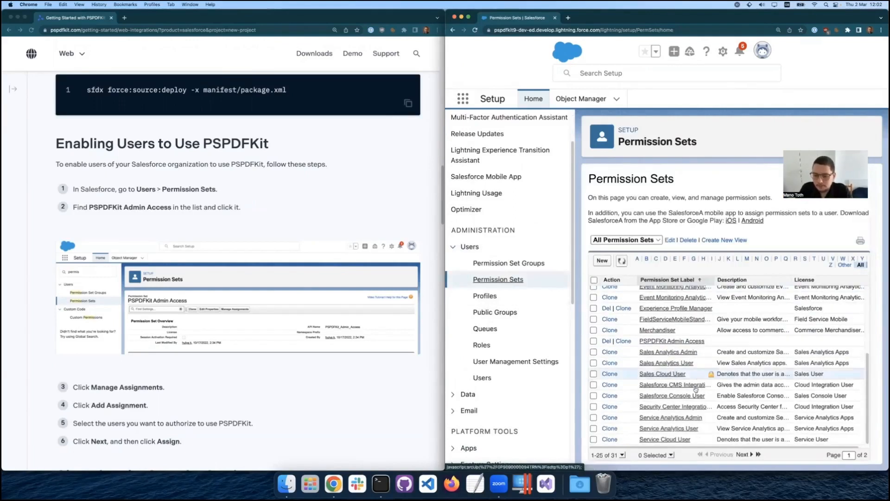
click(669, 342)
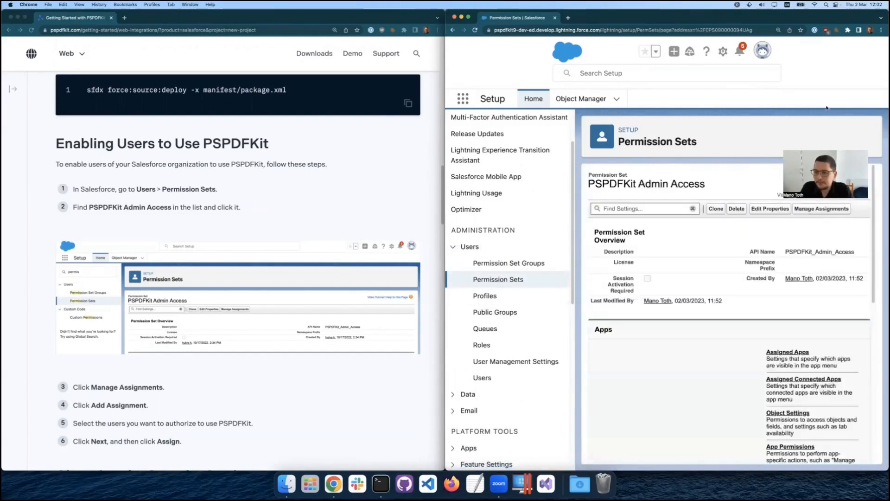
Assign the PSPDFKit Admin Access permission set to the recently viewed user with no expiration date.
click(823, 209)
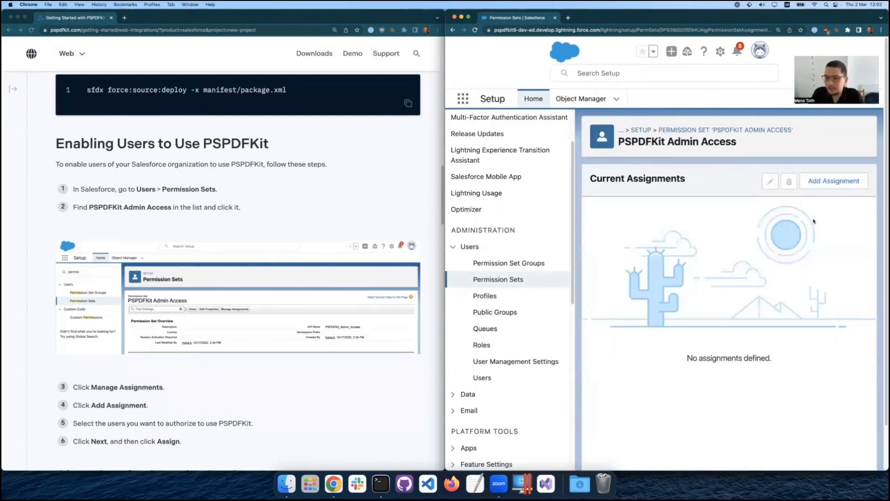
click(829, 181)
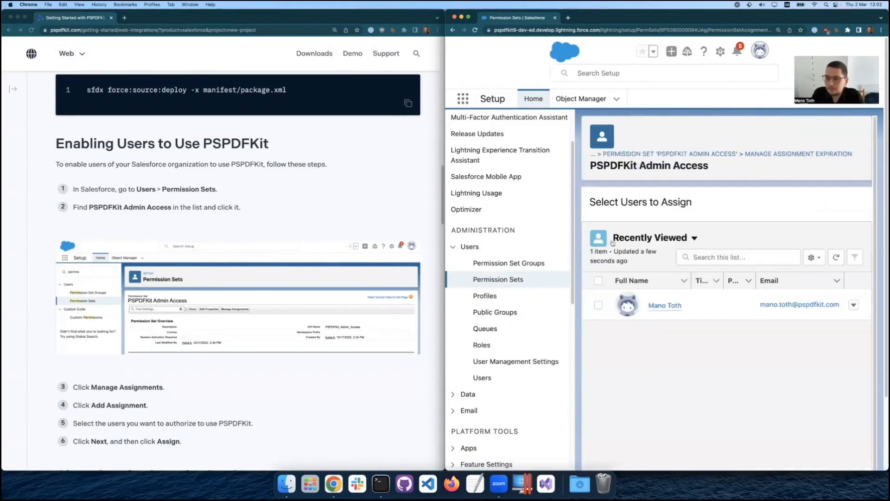
click(598, 304)
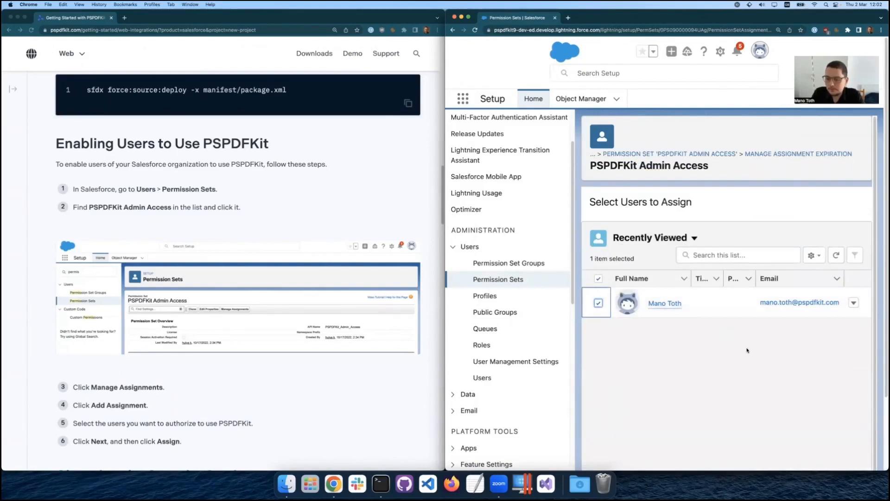
mouse_move(647, 314)
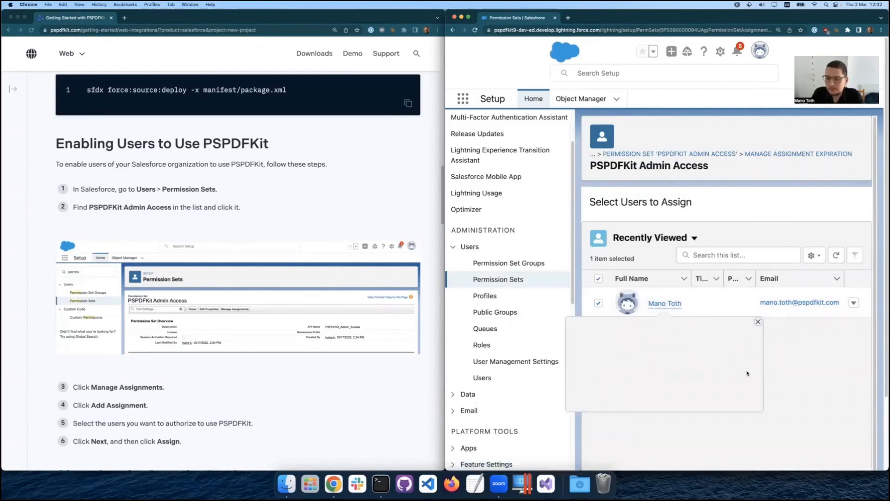
click(758, 322)
scroll(843, 364, down, 3)
click(847, 456)
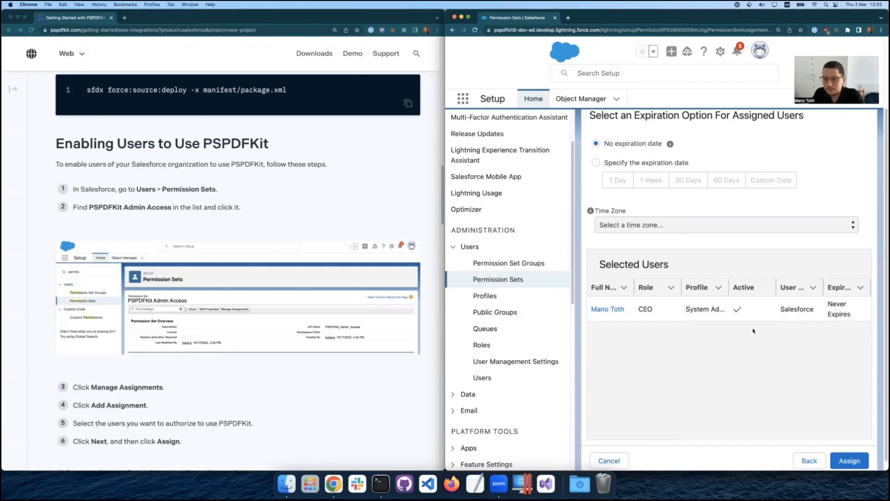
click(849, 460)
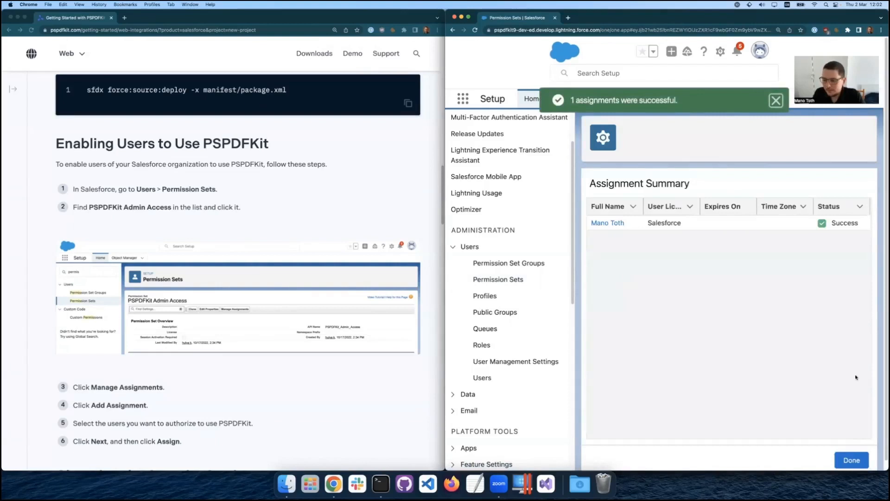
click(856, 461)
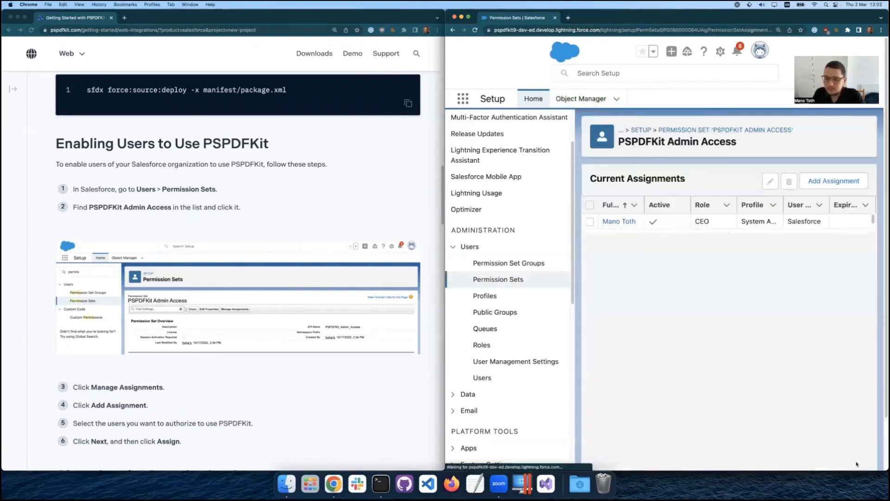
Collapse the Users group in Salesforce Setup and open Session Settings from the Security settings.
click(468, 246)
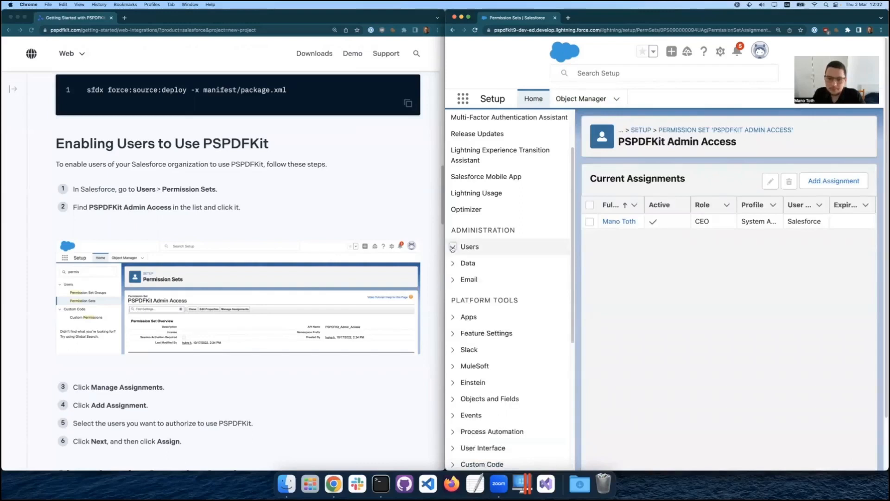
scroll(492, 295, down, 5)
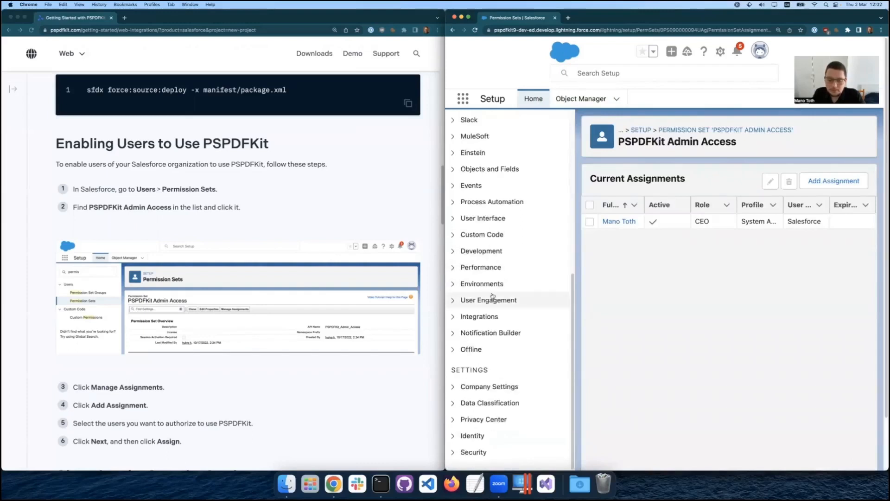
click(454, 454)
scroll(495, 371, down, 6)
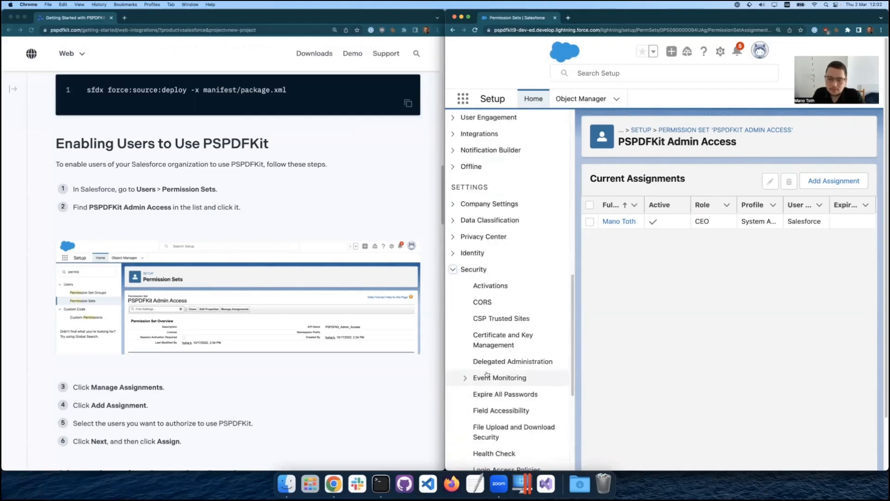
scroll(495, 371, down, 3)
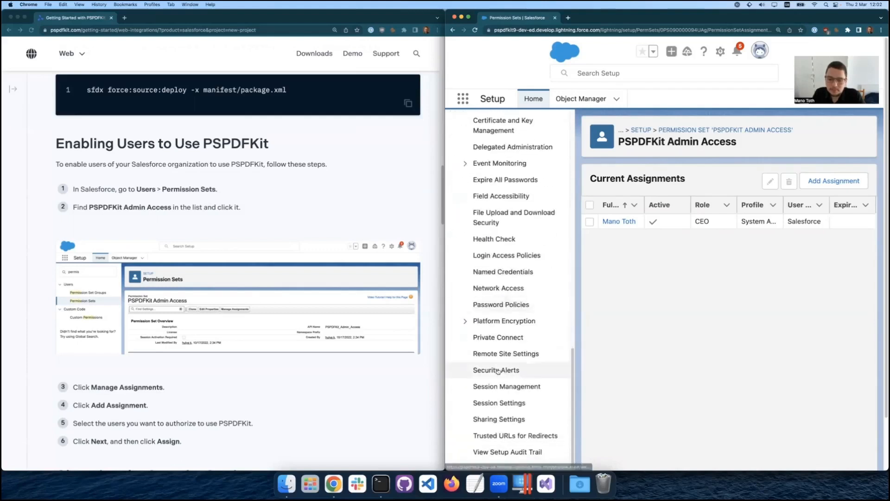
click(508, 404)
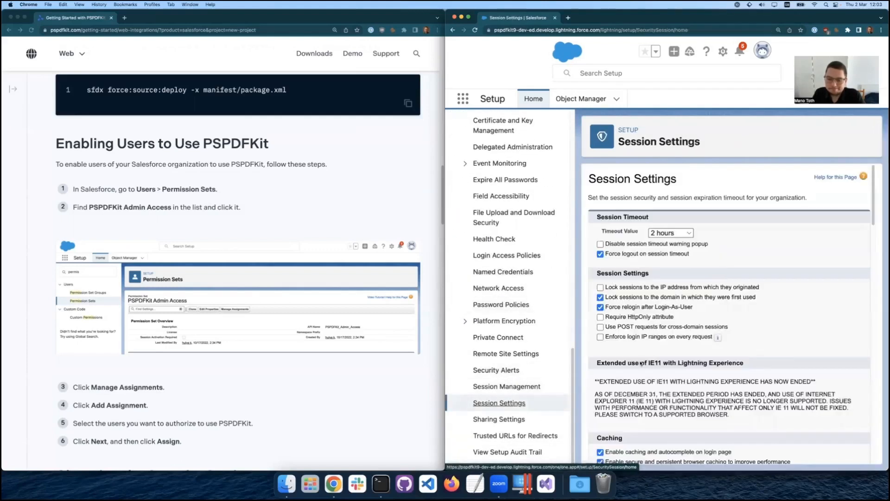
Turn off Lightning Web Security for Lightning web components and Aura components, and save the session settings.
scroll(672, 246, down, 10)
scroll(671, 245, up, 10)
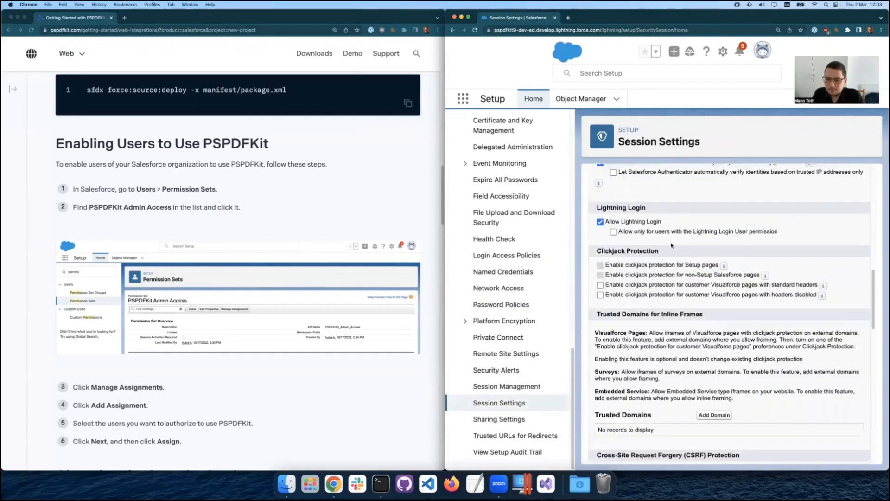
scroll(672, 245, down, 2)
scroll(673, 246, up, 10)
scroll(675, 247, up, 4)
scroll(677, 247, down, 8)
scroll(678, 246, down, 8)
scroll(677, 246, up, 3)
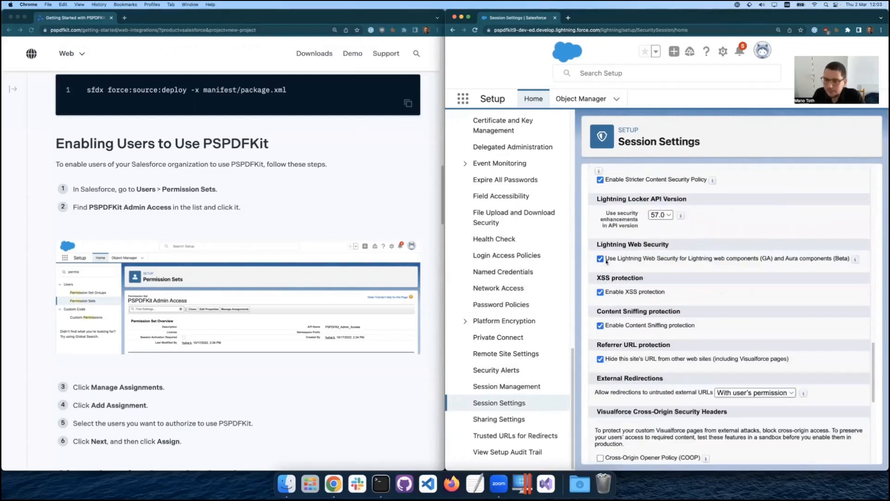
click(600, 259)
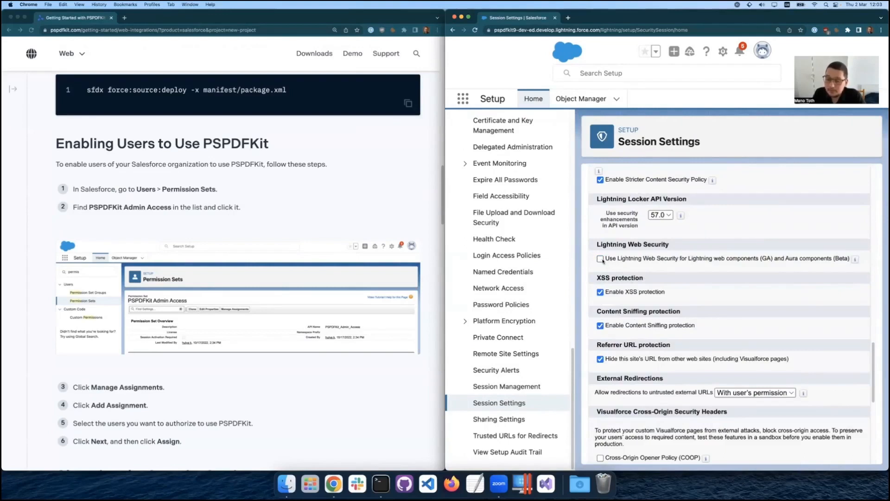
scroll(677, 299, down, 6)
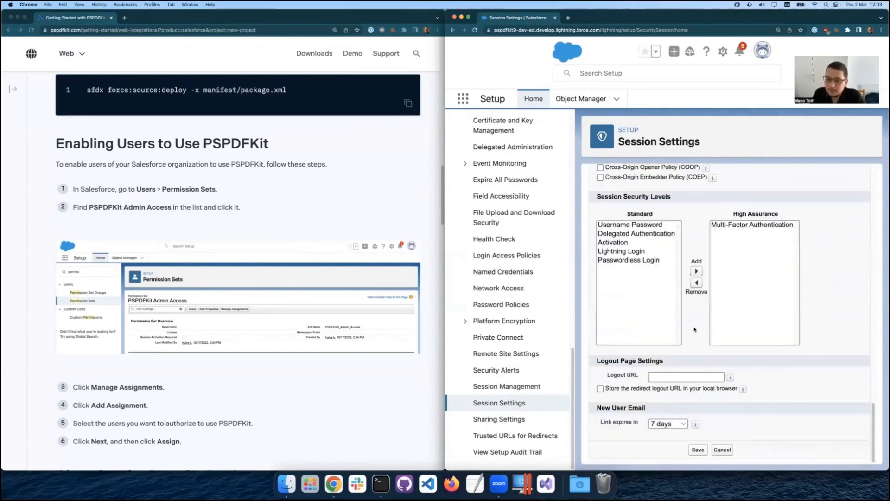
click(697, 450)
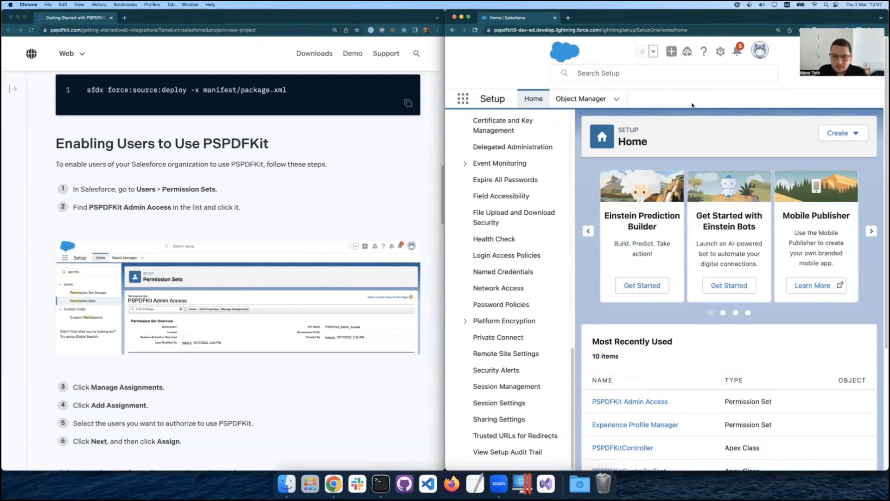
Find PSPDFKit in the Salesforce App Launcher and open it.
scroll(533, 236, up, 10)
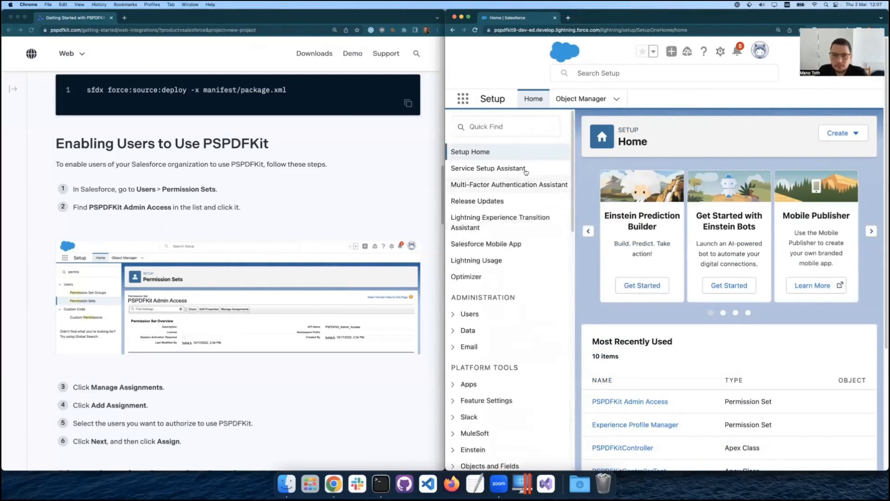
click(462, 99)
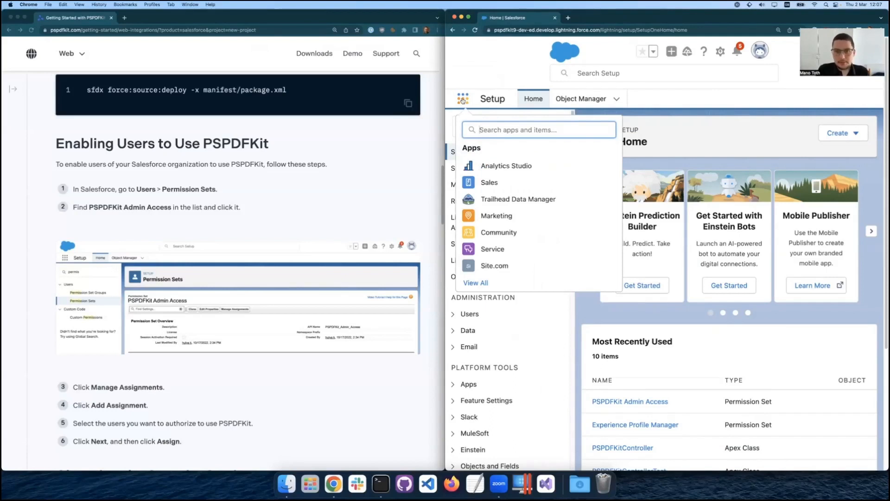
text(pspdf)
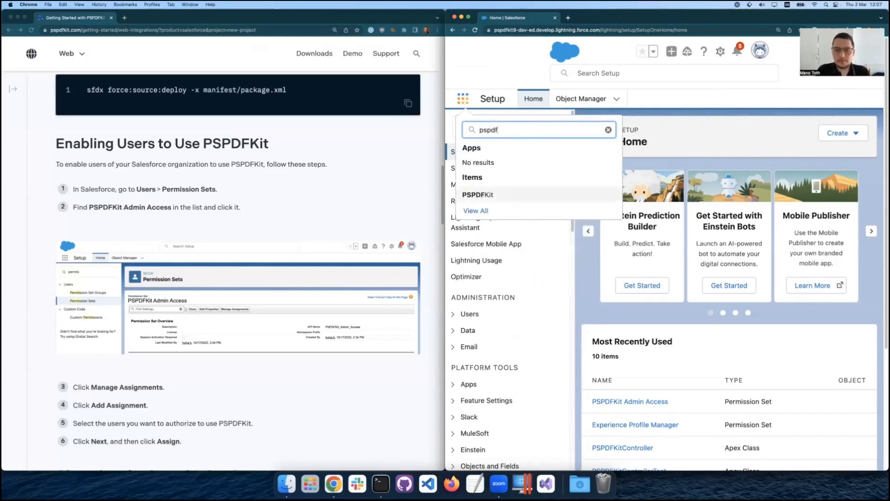
click(491, 194)
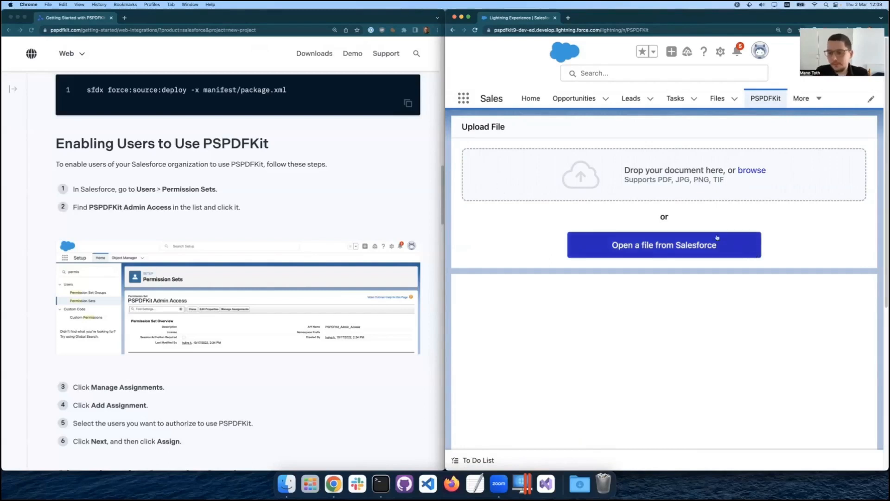
Load form.pdf from the Desktop into the PSPDFKit viewer and enlarge the Salesforce browser window to the full screen.
click(754, 171)
click(644, 189)
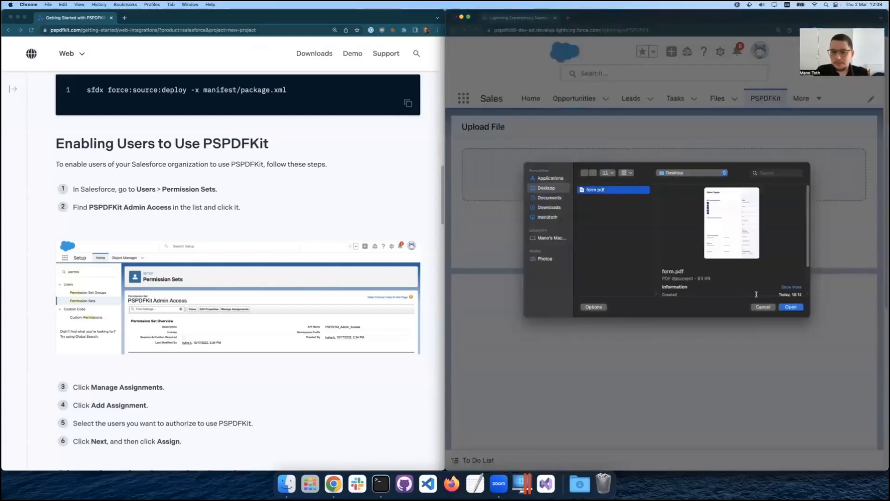
click(791, 307)
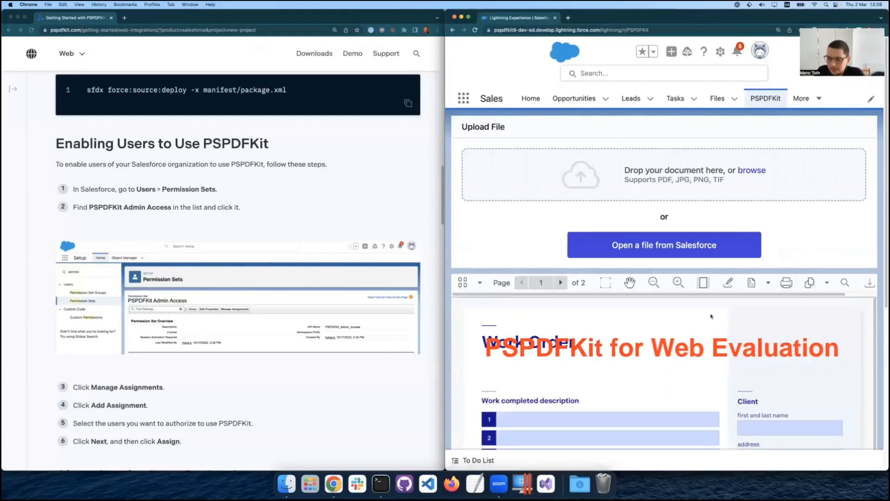
drag(713, 295, 770, 298)
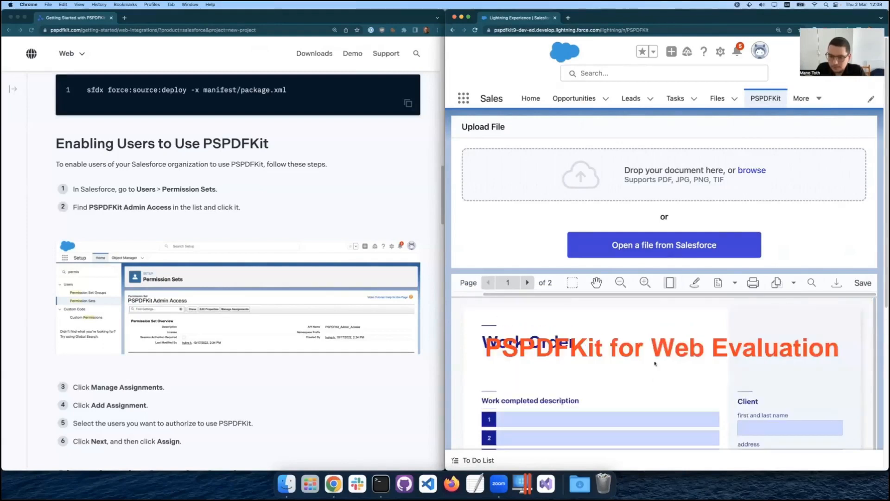
double_click(635, 19)
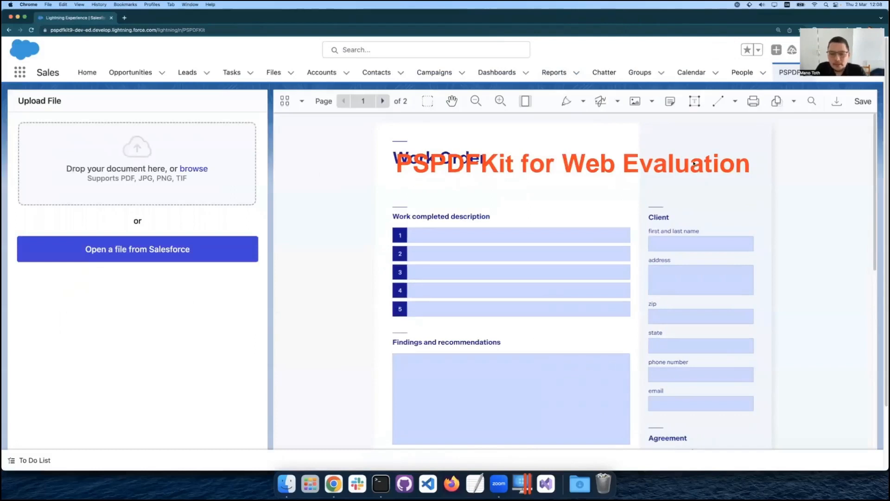
Examine the viewer's drawing, signing and redaction, shape, and document editing tools on the work order form.
scroll(682, 221, down, 6)
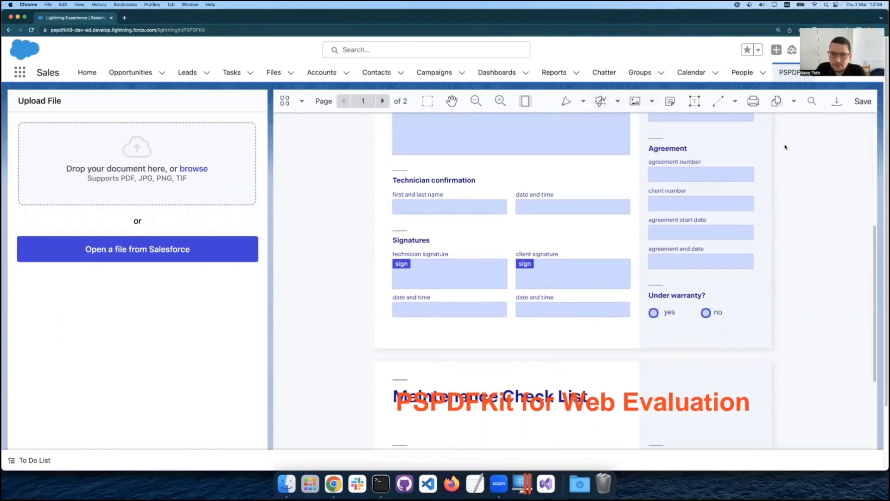
click(583, 102)
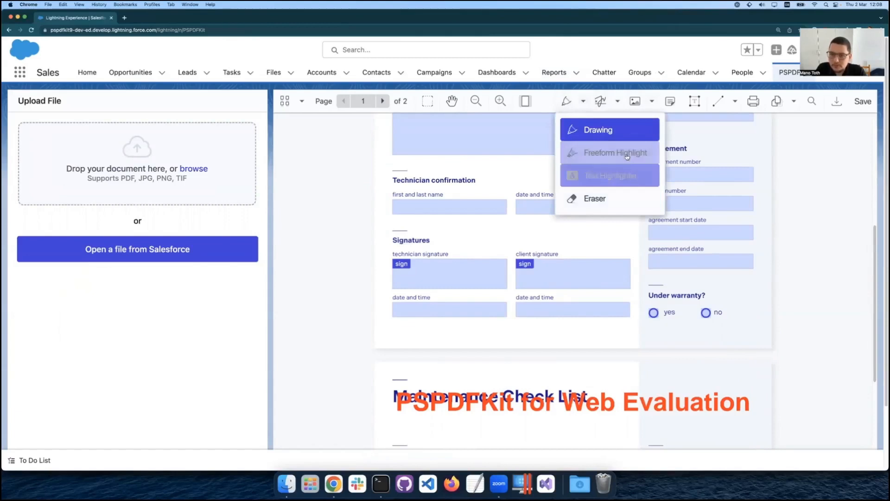
click(842, 193)
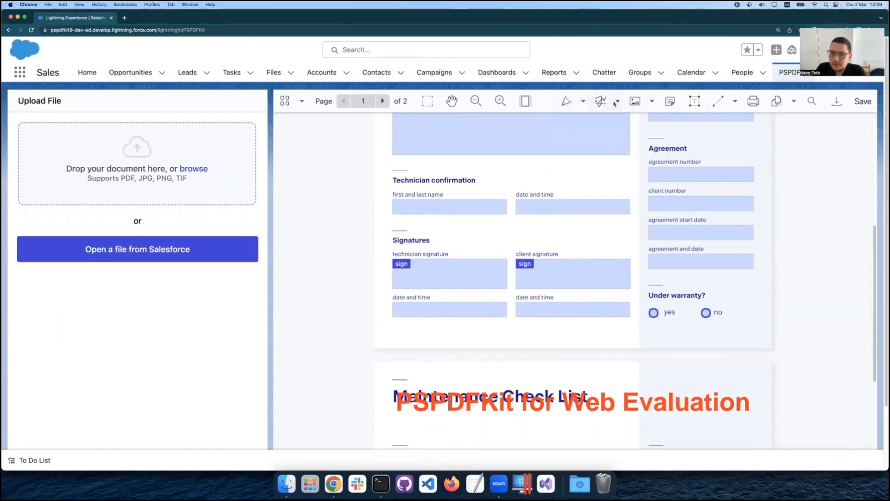
click(617, 102)
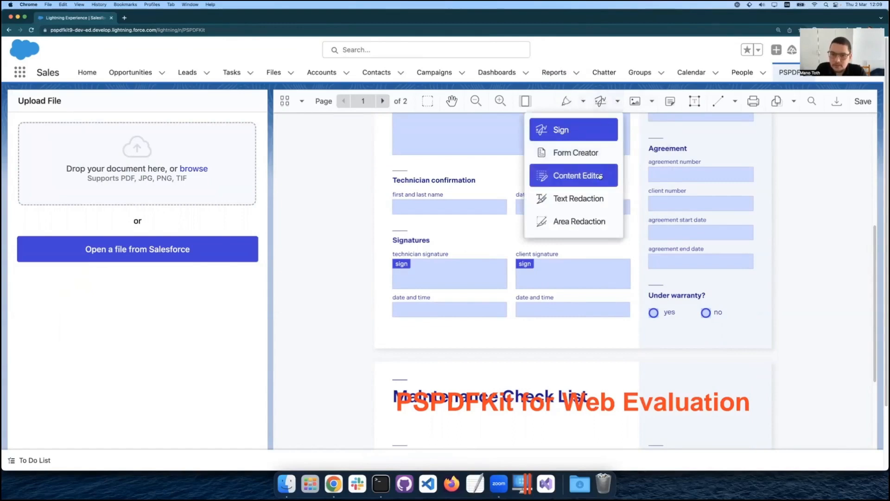
click(770, 164)
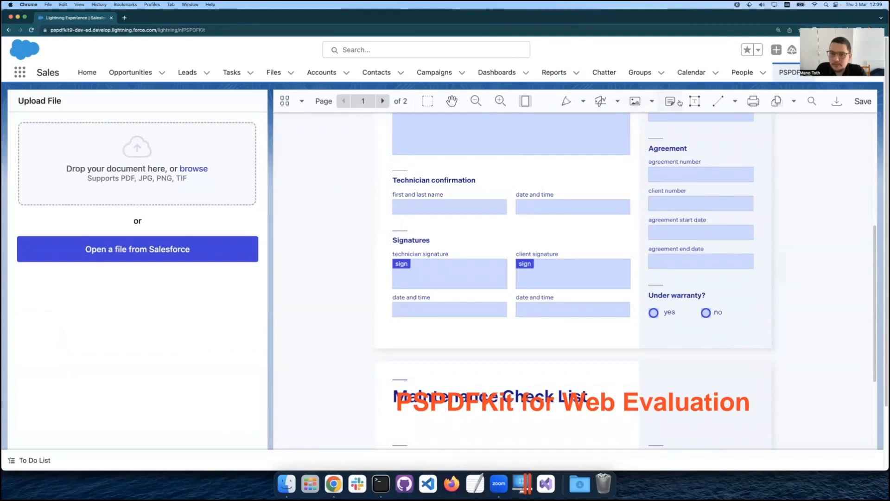
click(735, 101)
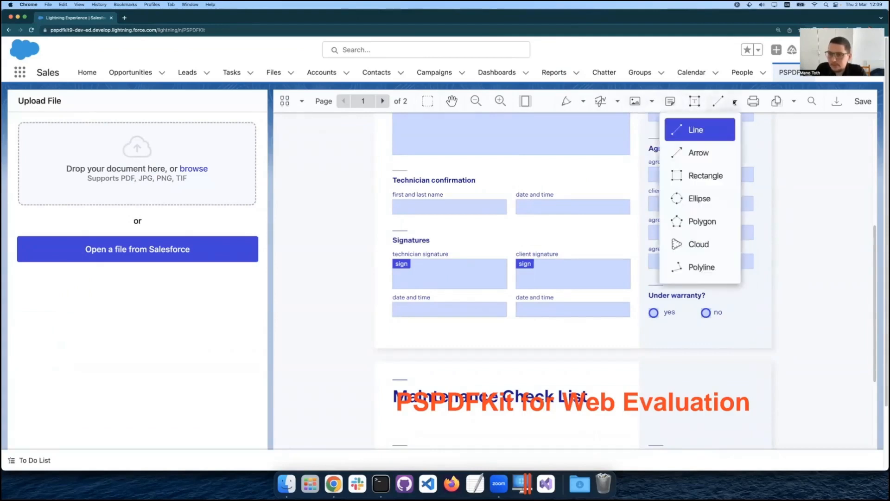
click(812, 210)
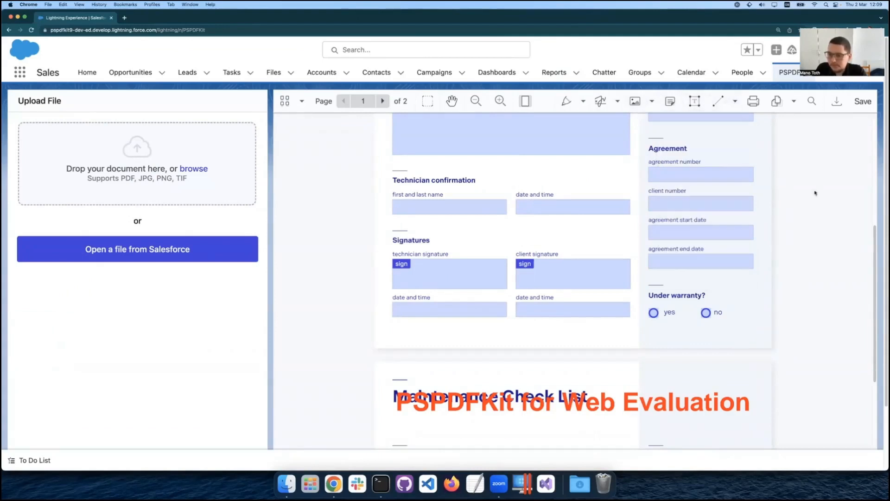
click(793, 101)
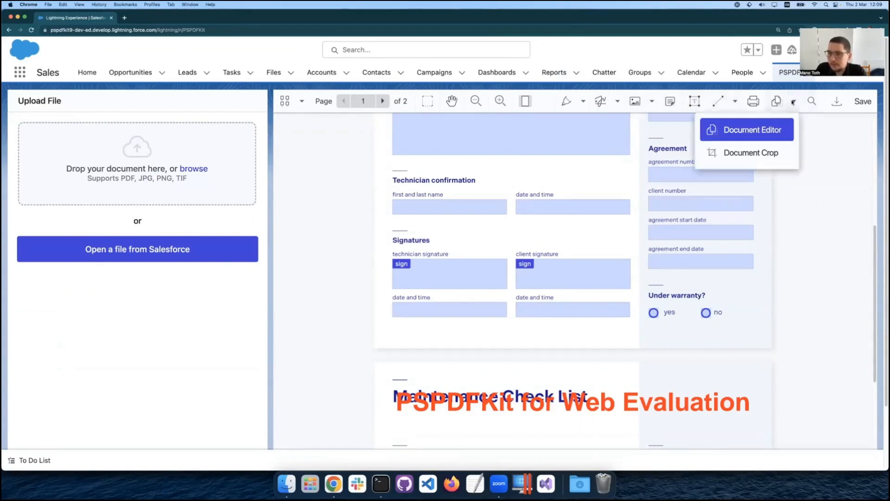
click(834, 160)
Fill in the client's first and last name on the work order form and save the document to Salesforce.
scroll(808, 177, up, 10)
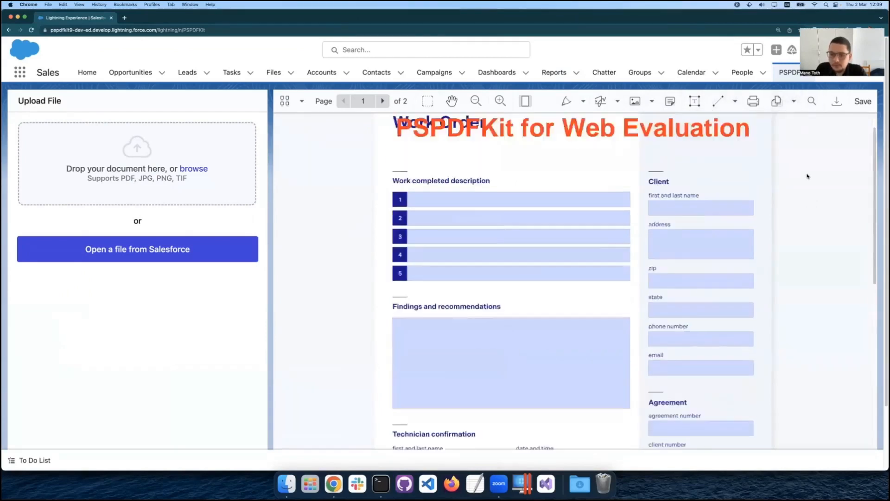
click(702, 241)
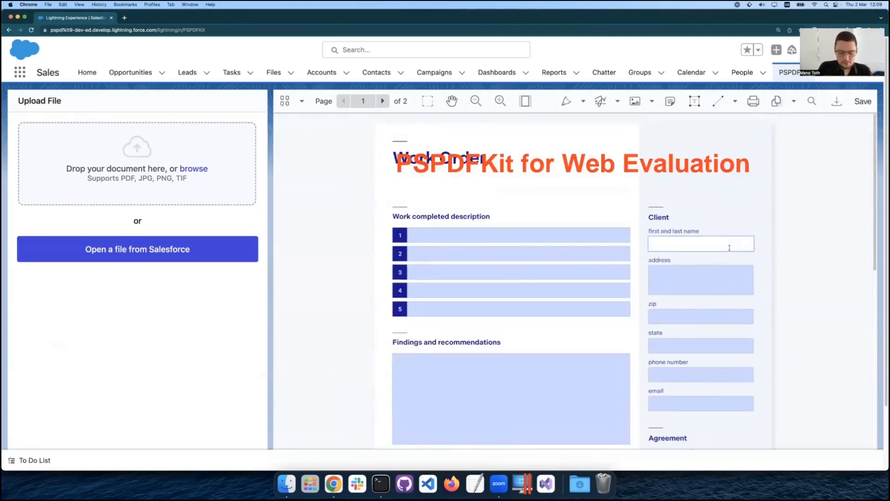
text(Jane Doe)
click(731, 246)
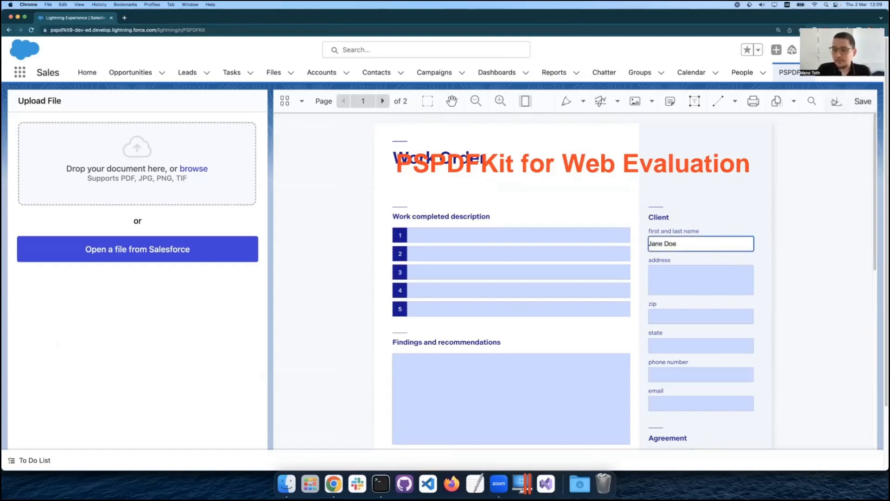
click(864, 102)
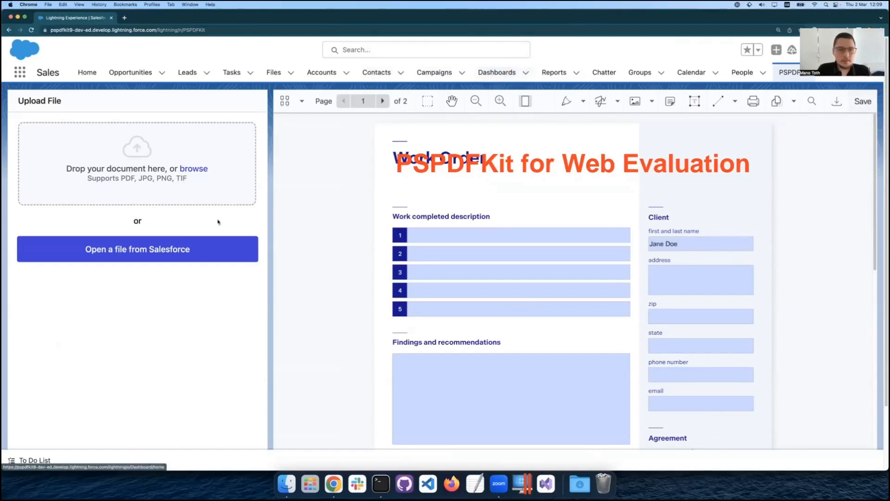
Reopen the saved form.pdf from the Salesforce files with PSPDFKit and return the browser window to half-screen size.
click(199, 252)
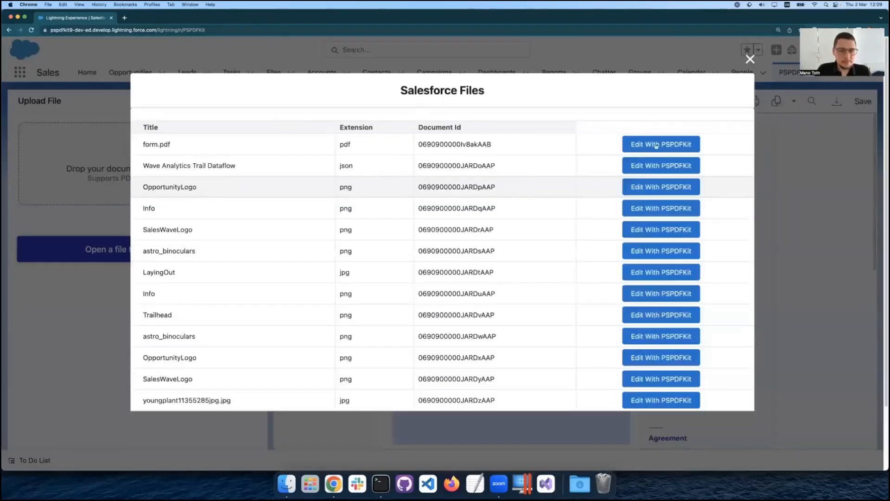
click(663, 145)
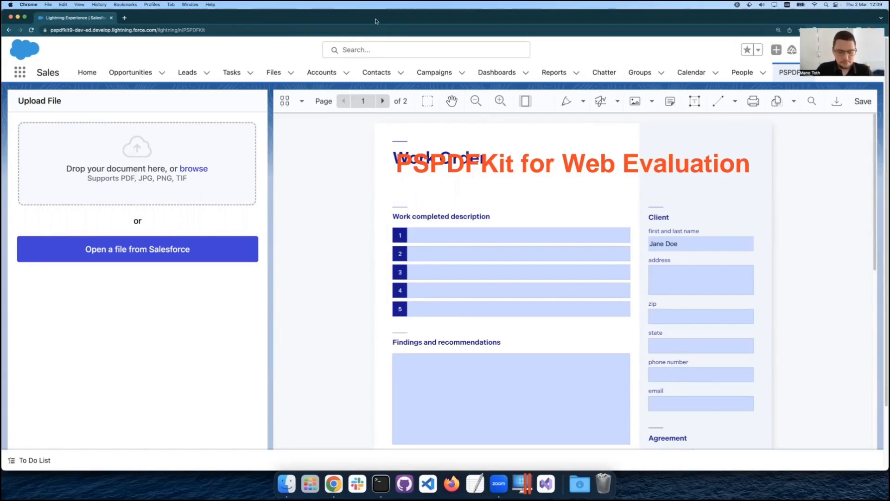
key(ctrl+alt+Right)
Open the guide on opening documents from Salesforce and read its instructions for opening a file from a document record page.
scroll(118, 165, up, 1)
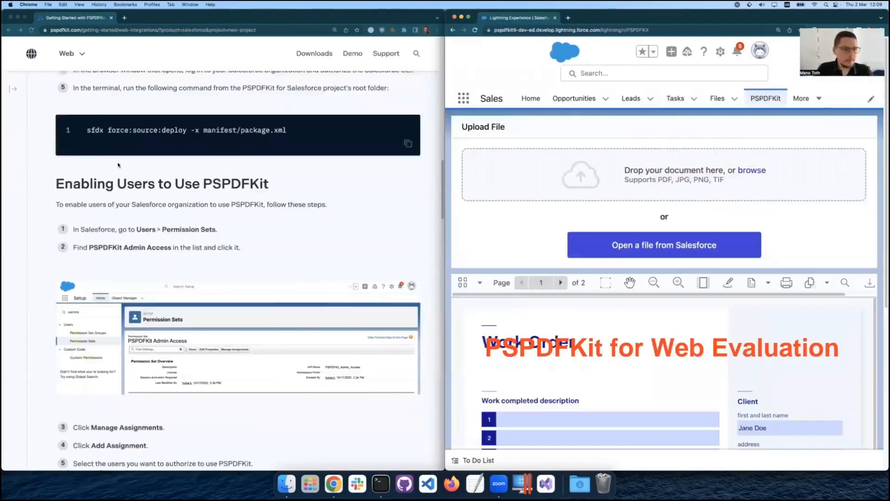
scroll(11, 93, up, 10)
click(13, 89)
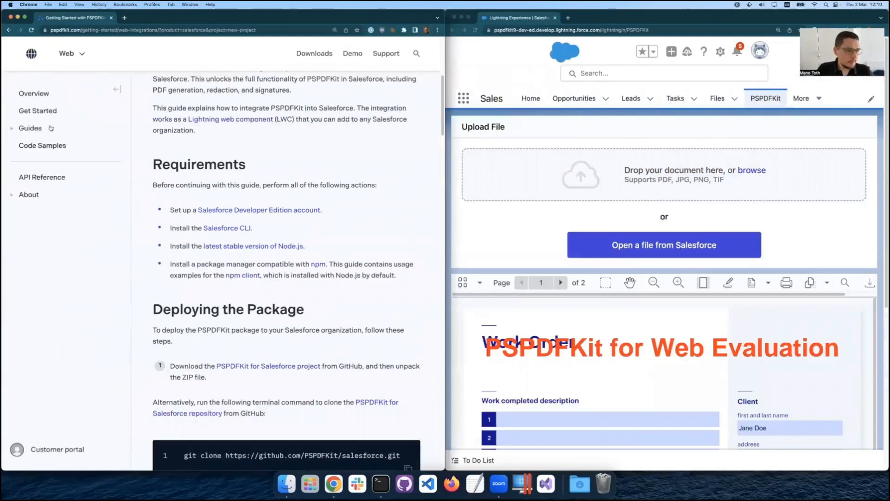
click(38, 129)
scroll(234, 271, down, 20)
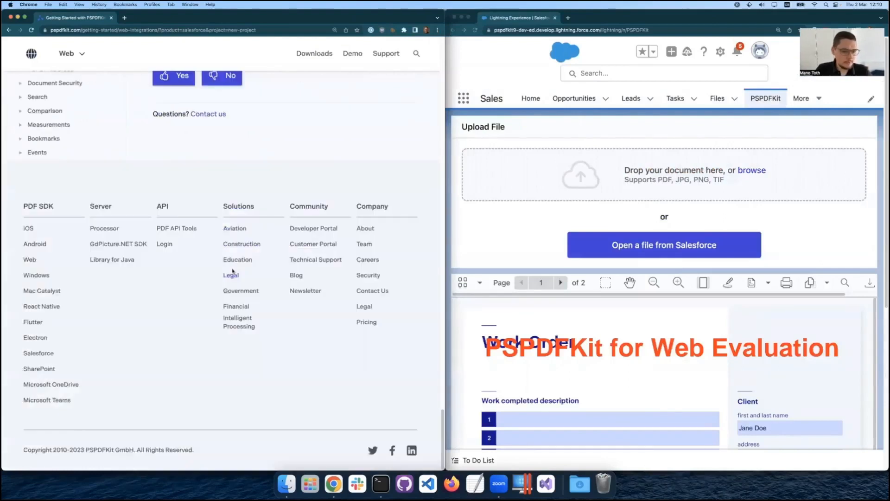
scroll(241, 167, up, 5)
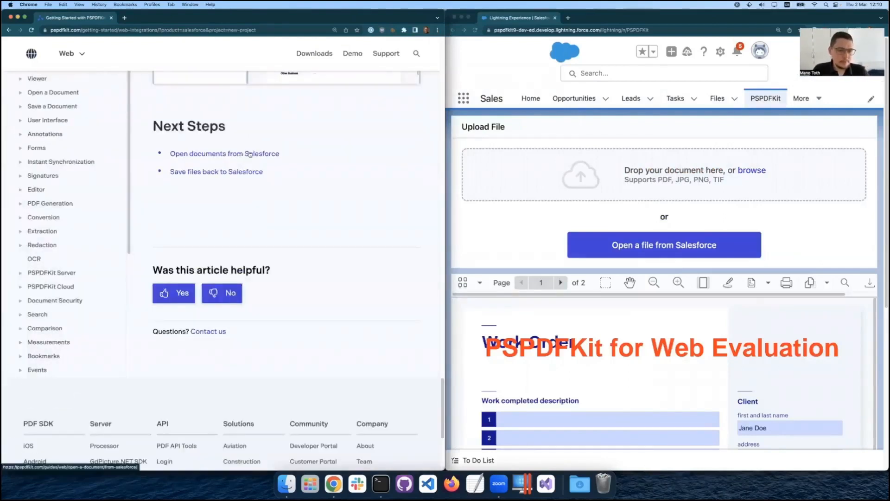
click(250, 154)
scroll(350, 293, down, 3)
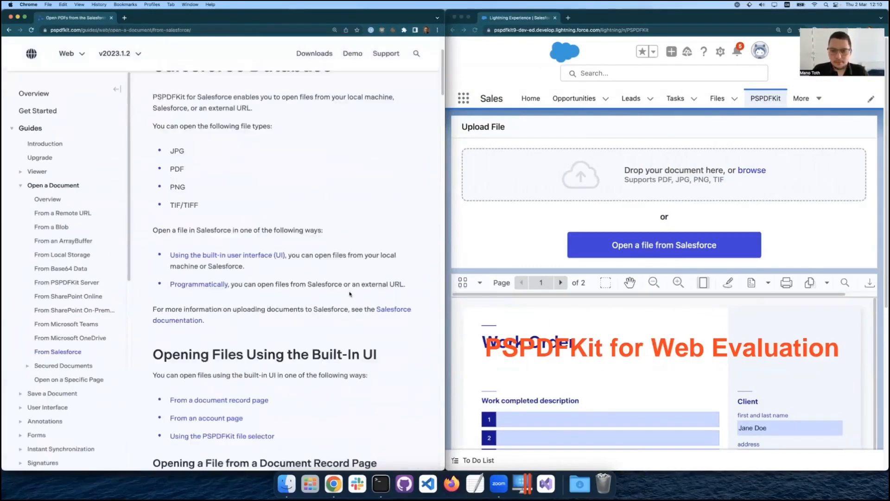
scroll(350, 294, down, 3)
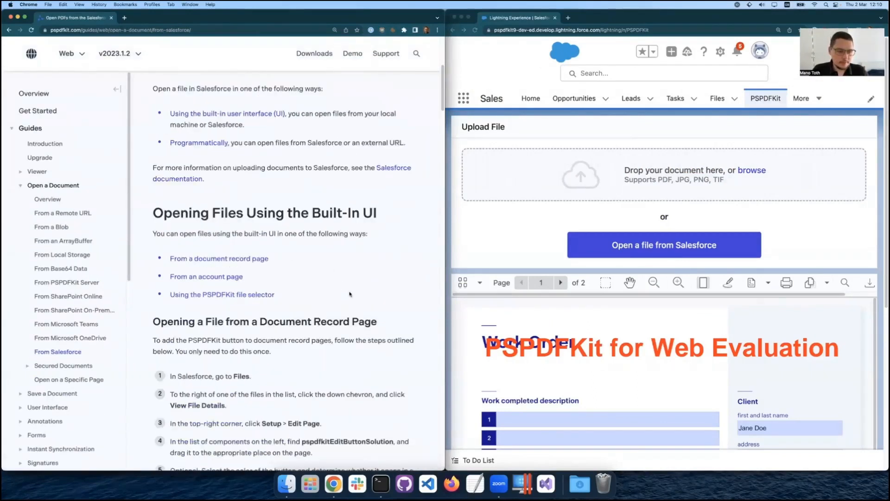
scroll(349, 294, down, 4)
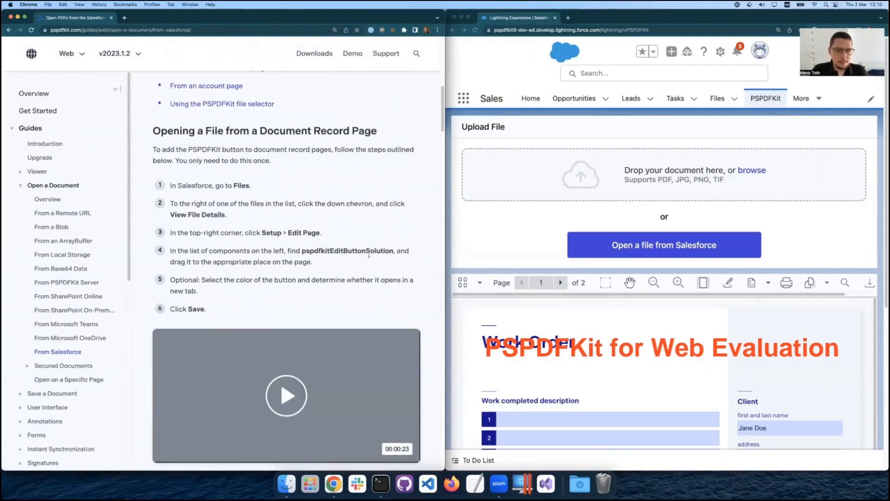
scroll(369, 254, down, 1)
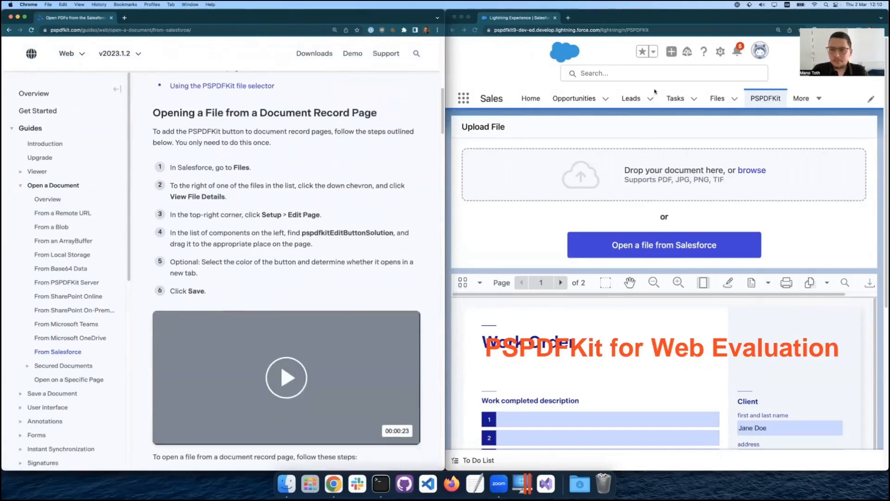
Show the file details of form.pdf from the Salesforce Files list.
click(721, 99)
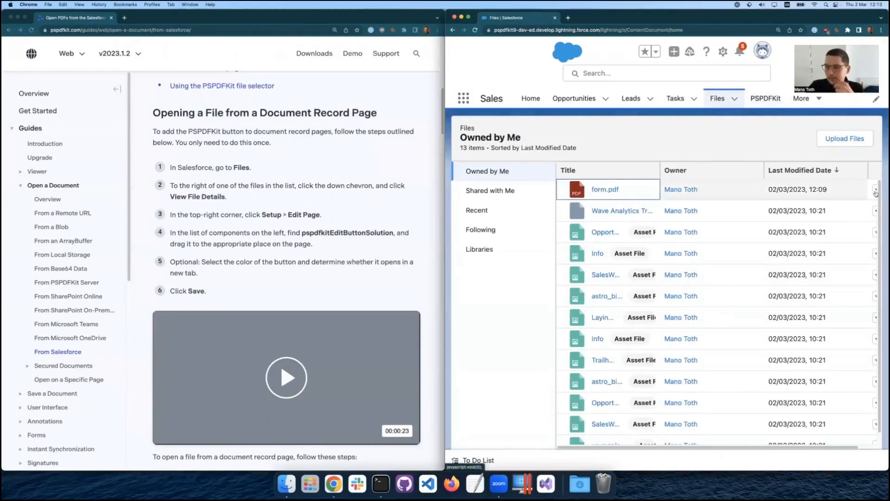
scroll(858, 195, right, 1)
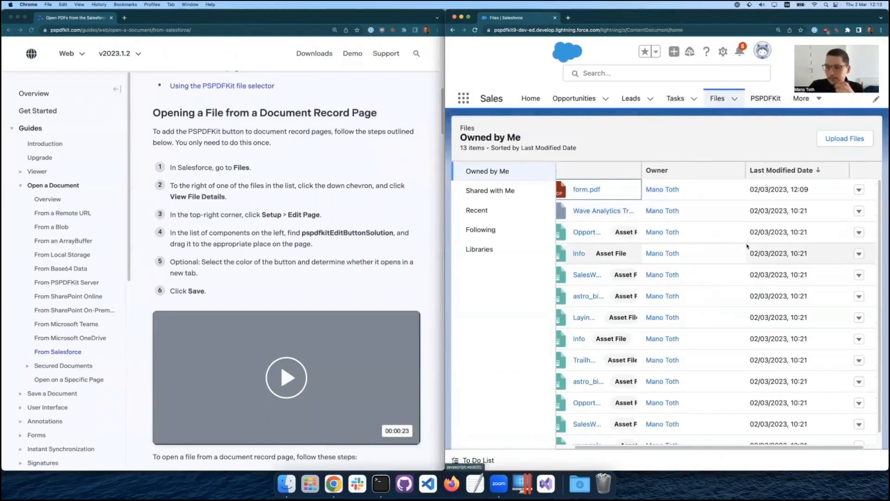
click(859, 191)
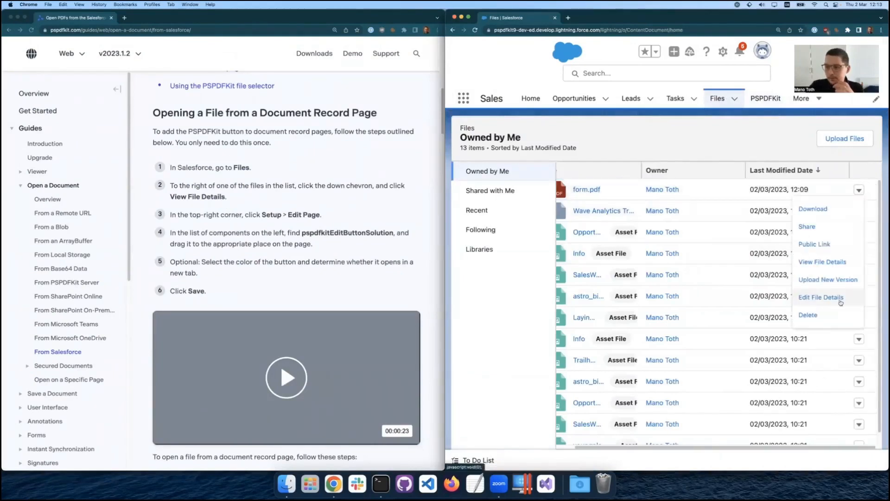
click(828, 265)
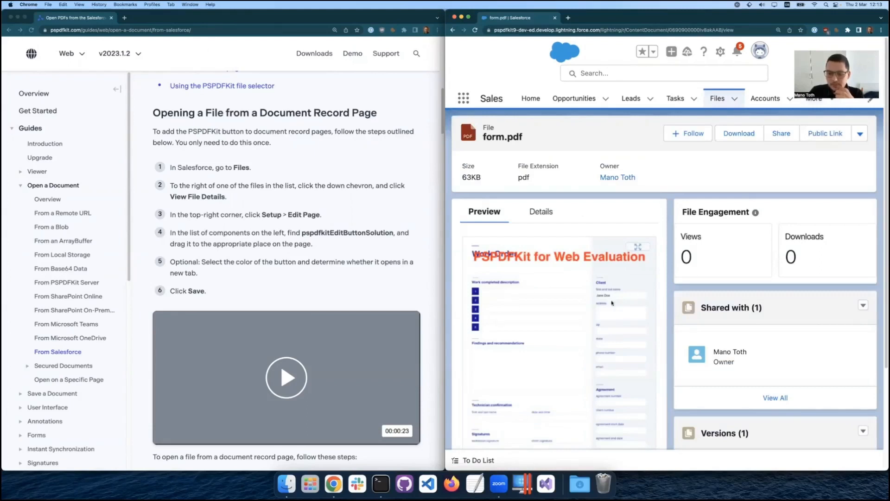
Open the form.pdf record page for editing in Lightning App Builder and enlarge the browser window.
click(721, 51)
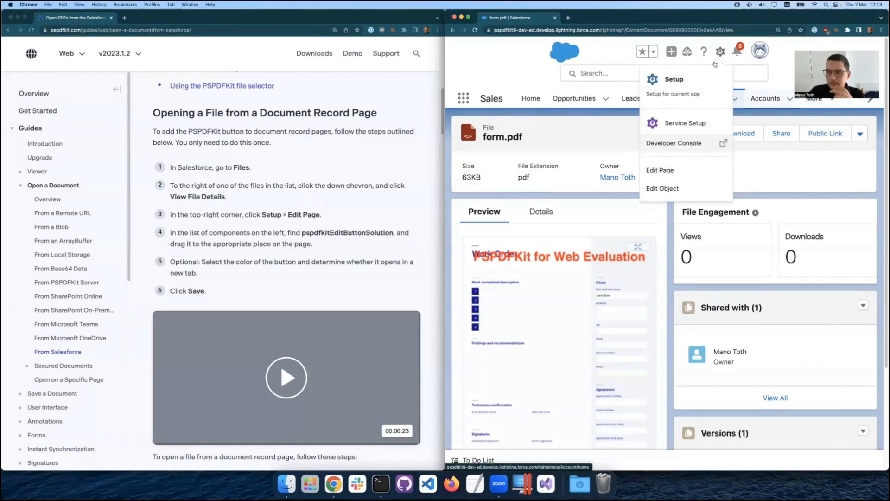
click(672, 171)
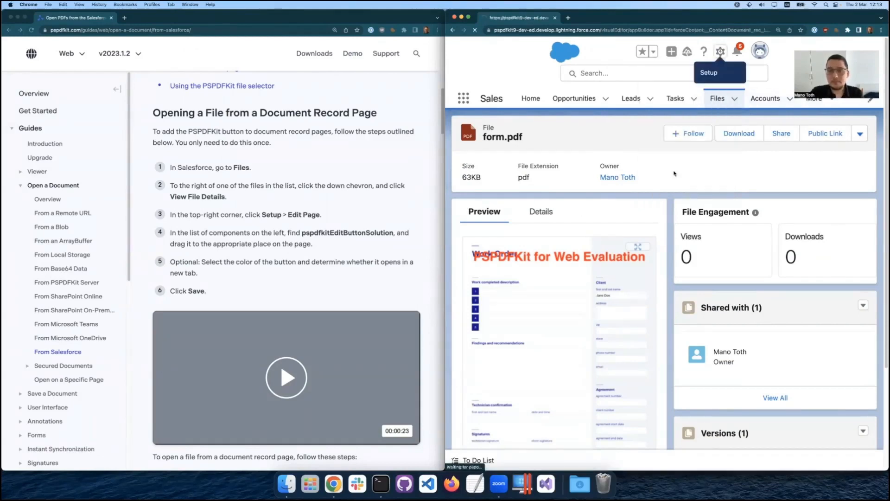
click(760, 180)
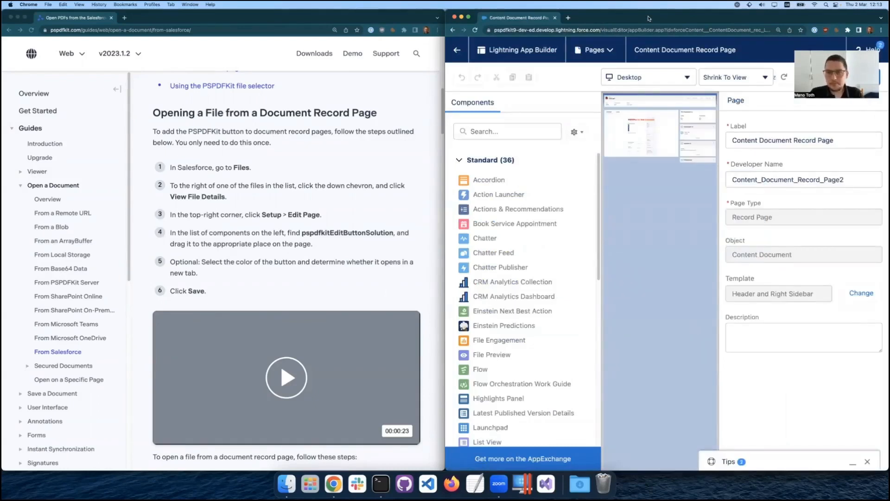
double_click(649, 19)
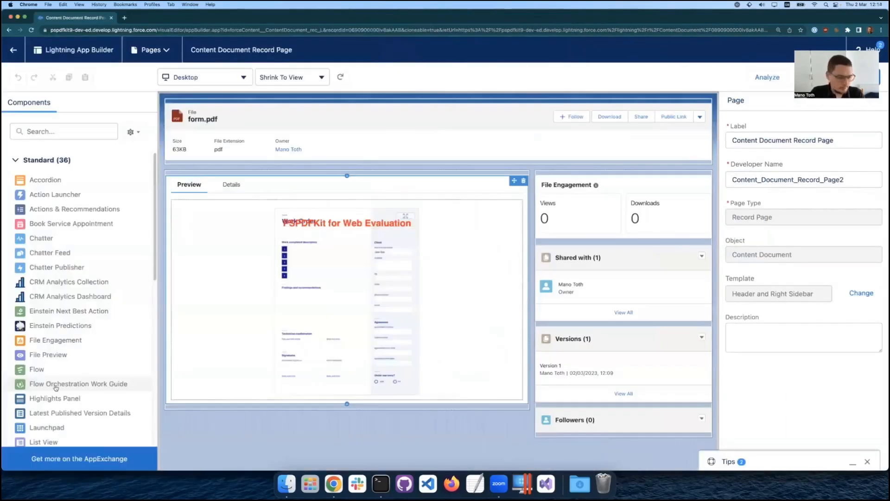
Place the pspdfkitEditButtonSolution component between File Engagement and Shared with on the record page, and save the page.
scroll(57, 386, down, 10)
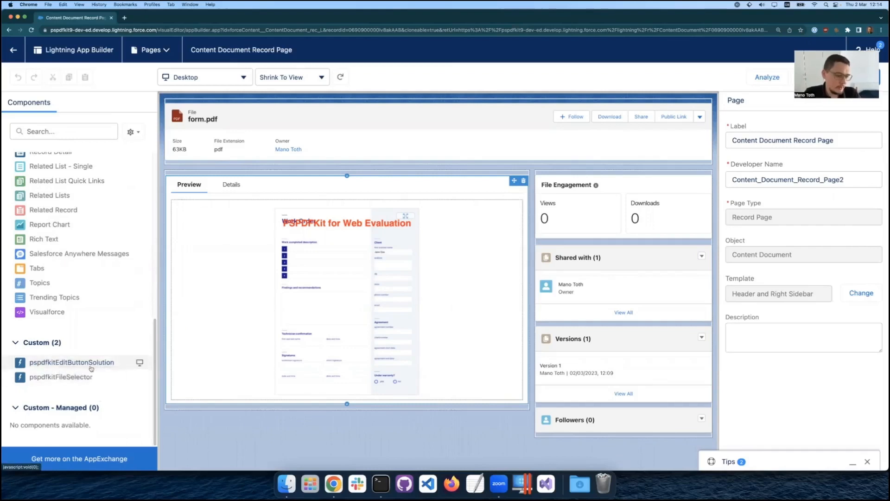
drag(101, 366, 574, 246)
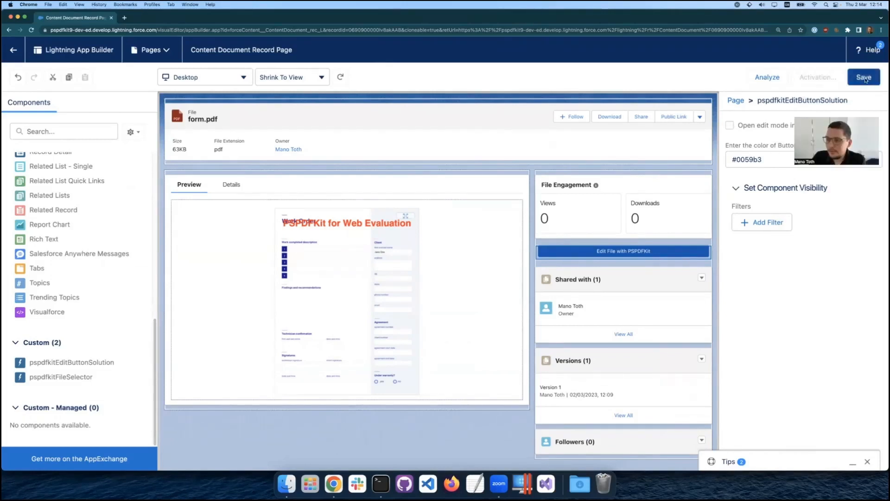
click(865, 78)
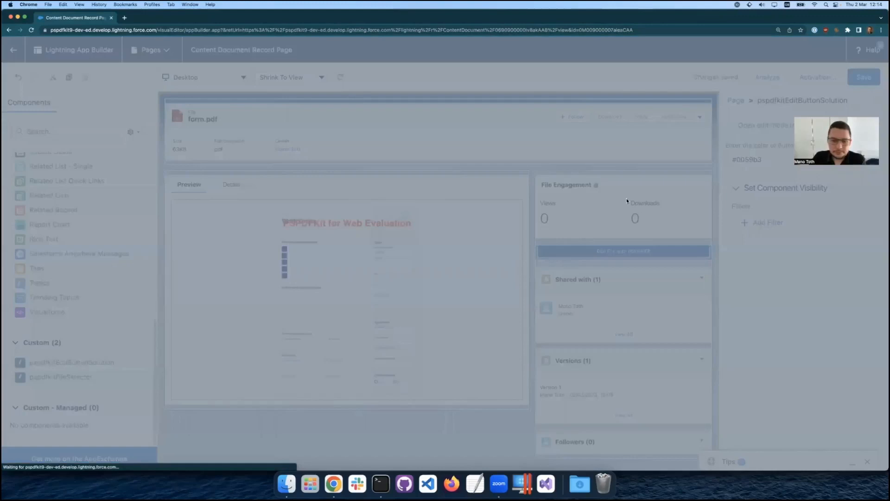
Activate the Content Document Record Page as the org default for the Desktop form factor and return to the file record.
click(581, 302)
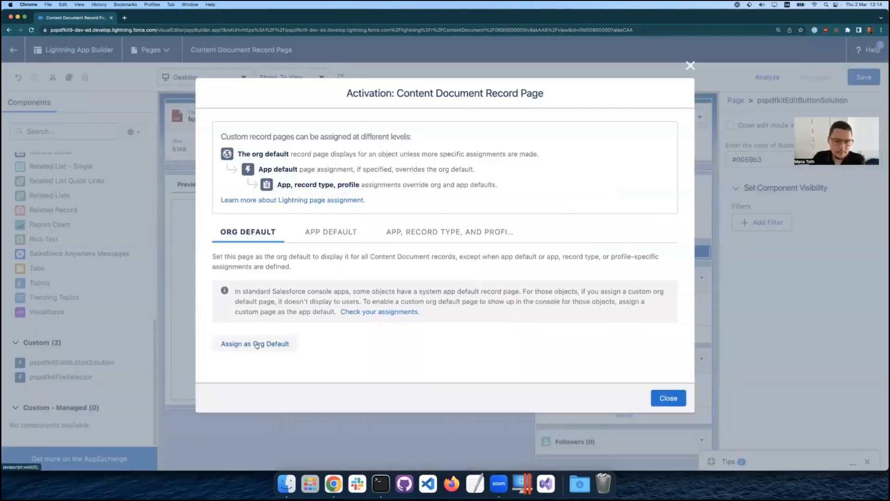
click(257, 344)
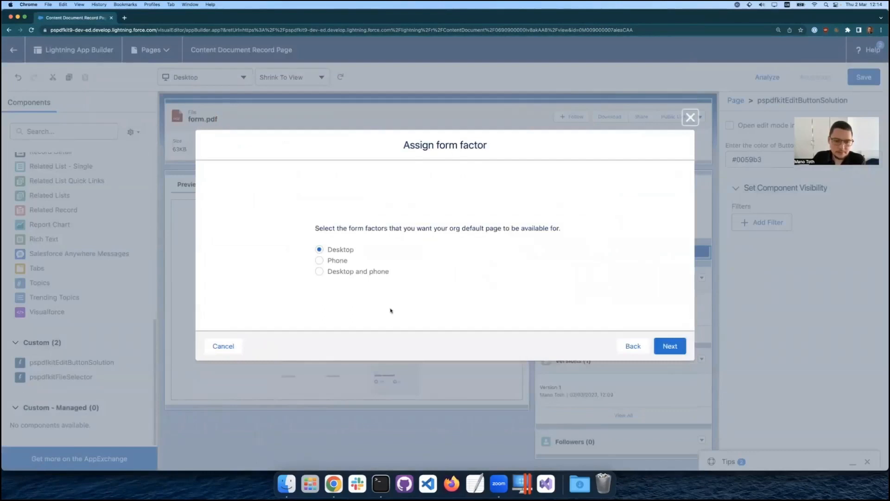
click(670, 346)
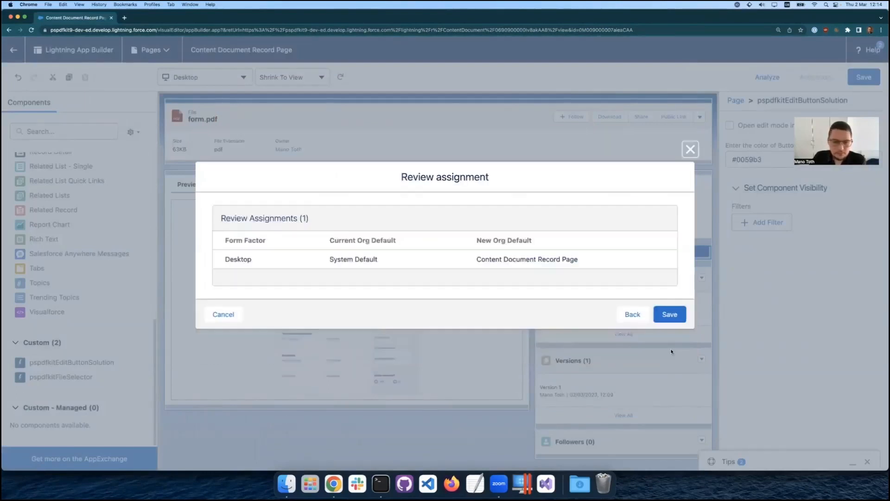
click(669, 314)
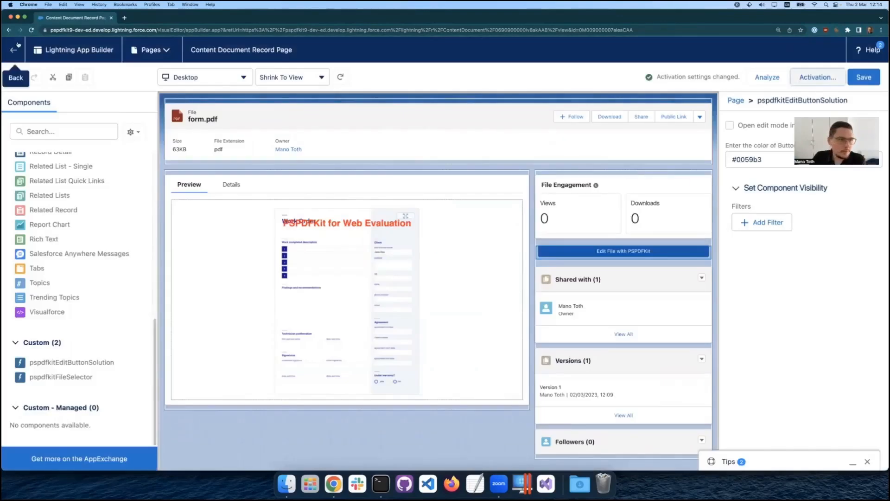
click(14, 49)
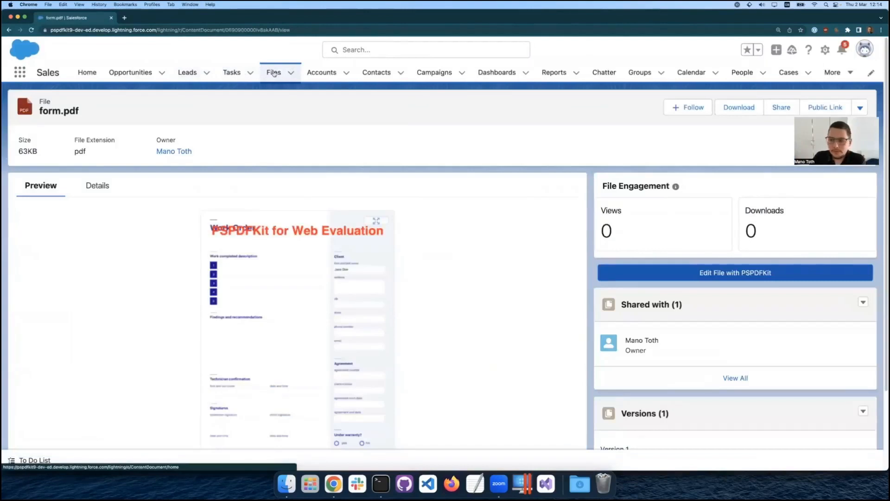
Show the file details of form.pdf from the Files list and open the file for editing with PSPDFKit.
click(275, 73)
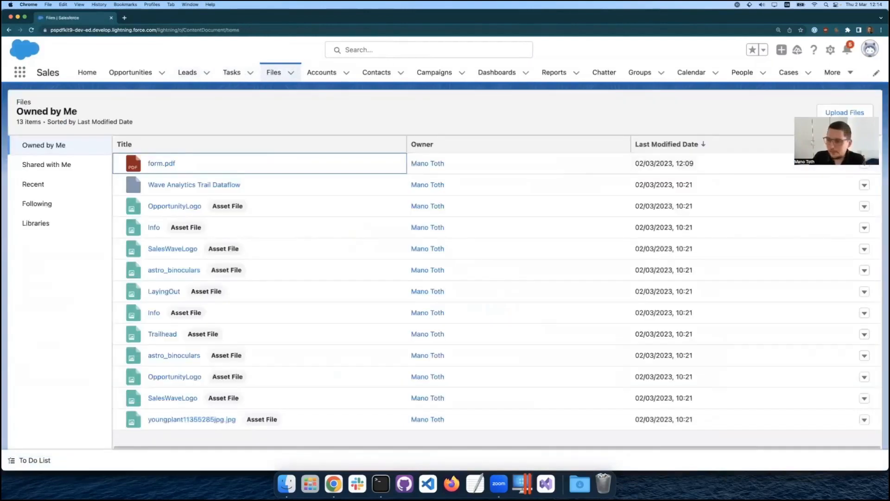
click(865, 164)
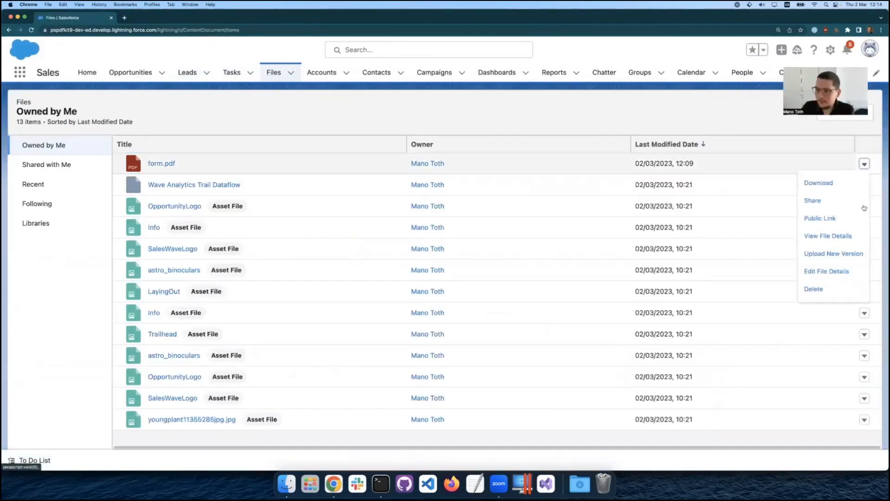
click(846, 237)
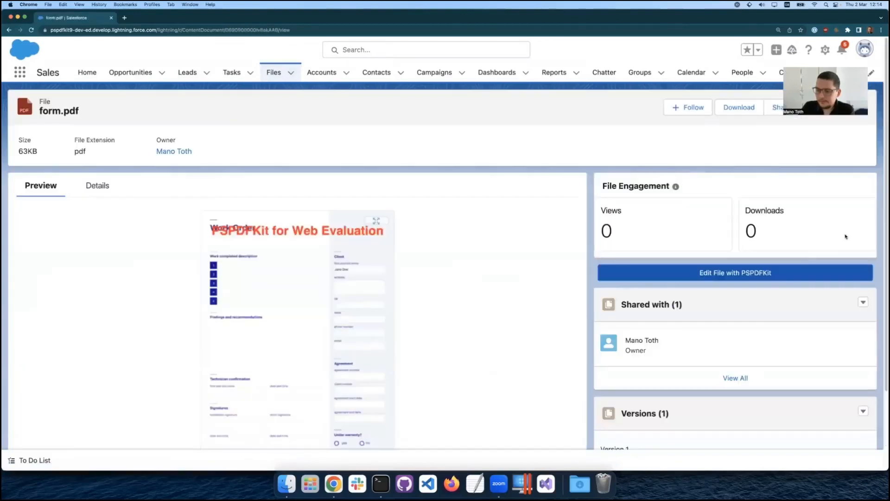
click(728, 274)
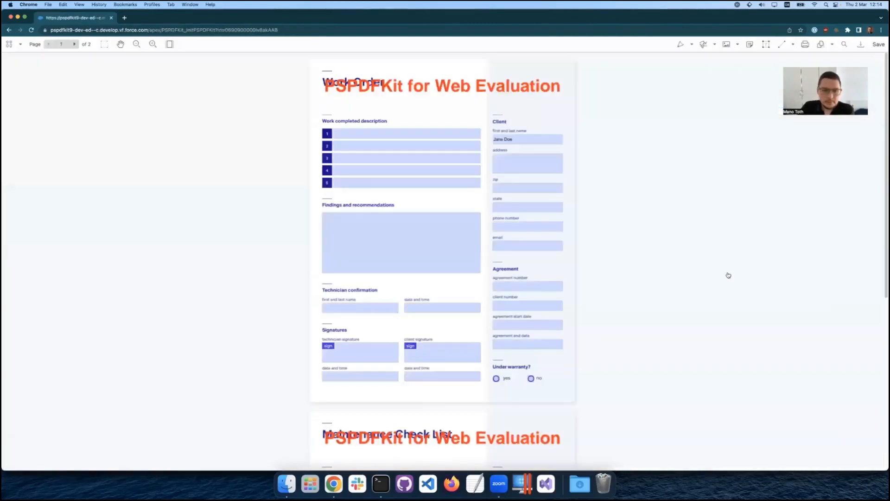
scroll(597, 274, down, 5)
scroll(601, 274, up, 5)
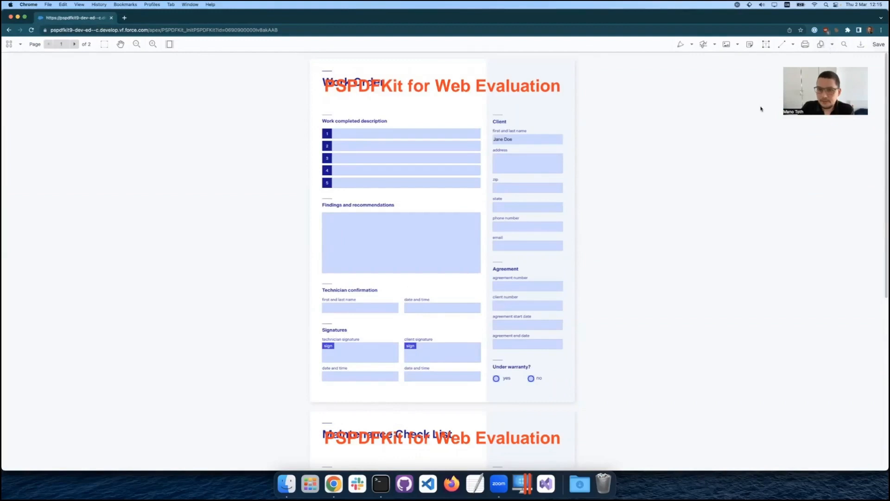
Fill in the client's zip field on the work order form, save the document, and return to its record page.
click(507, 188)
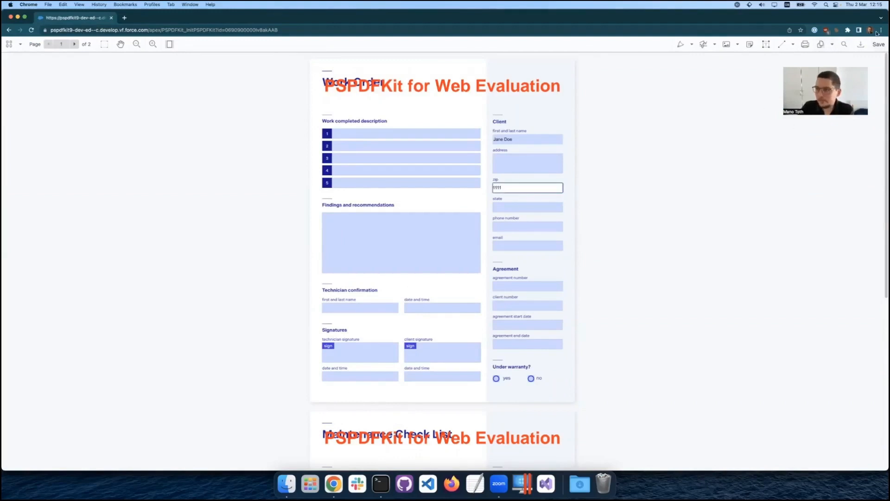
click(877, 48)
click(505, 69)
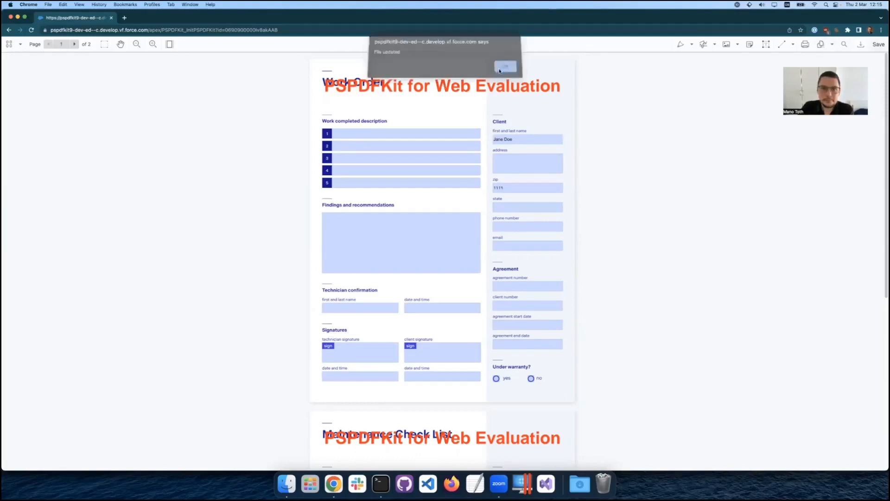
click(9, 31)
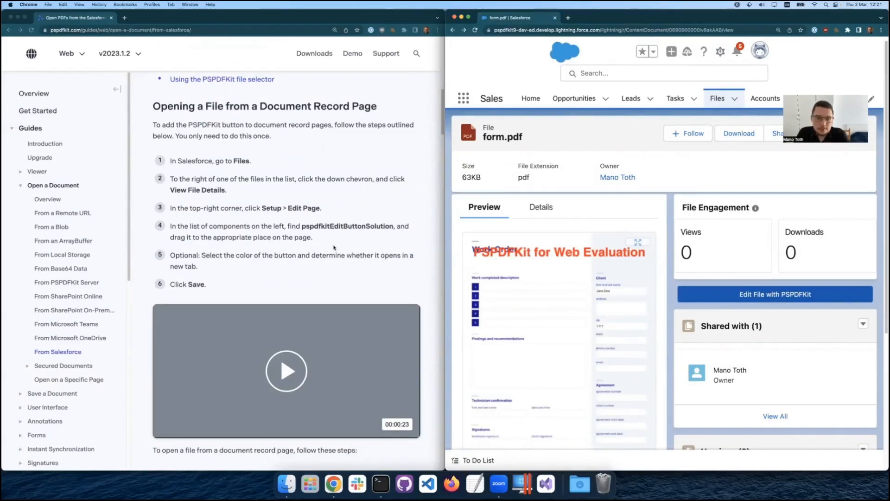
Read the guide's instructions for adding the PSPDFKit button to account pages and open the Abbott358 Inc account record.
scroll(334, 337, down, 4)
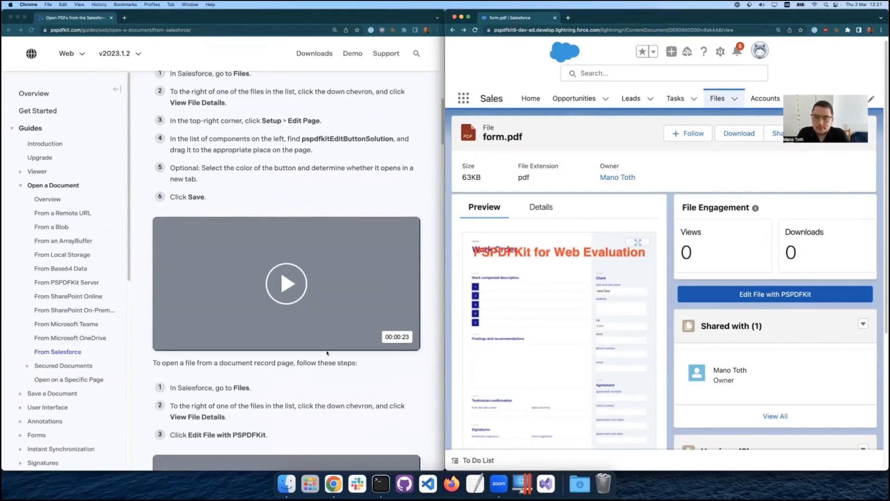
scroll(327, 366, down, 12)
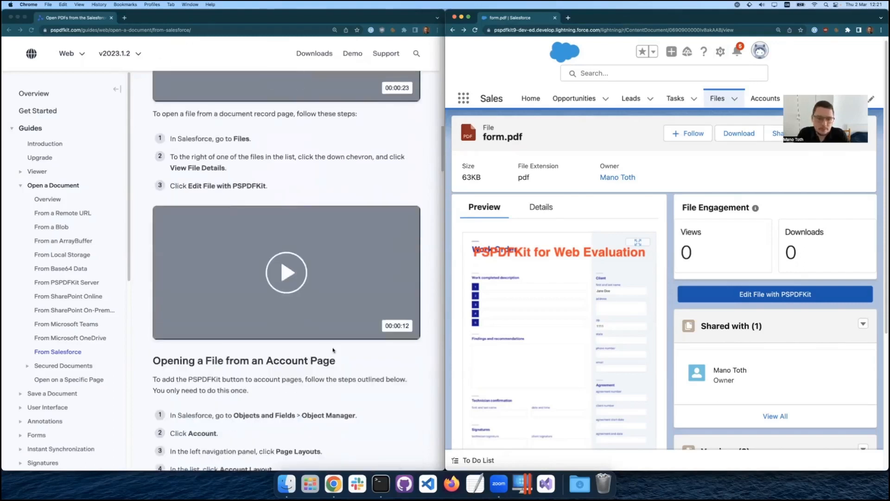
scroll(333, 350, down, 7)
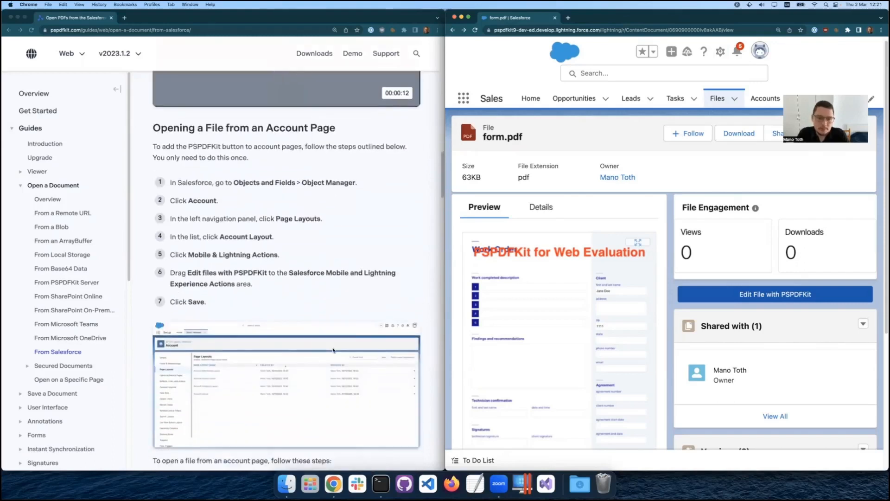
scroll(333, 350, down, 1)
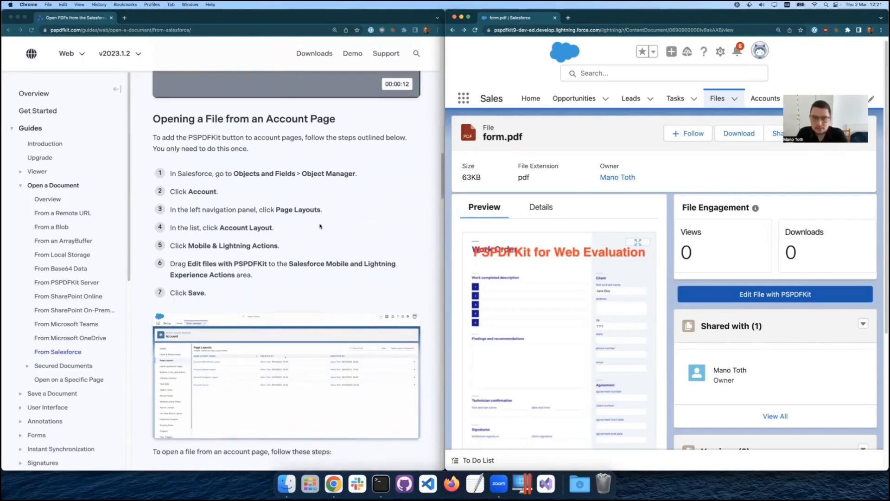
click(766, 99)
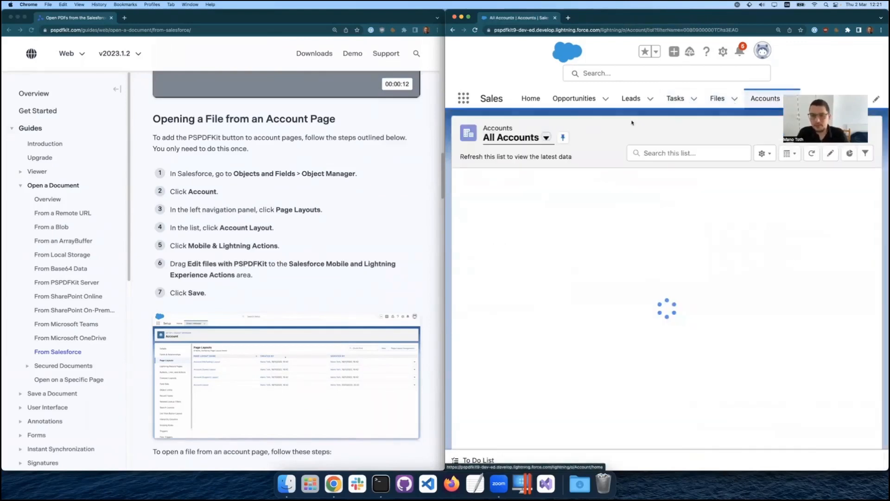
click(537, 195)
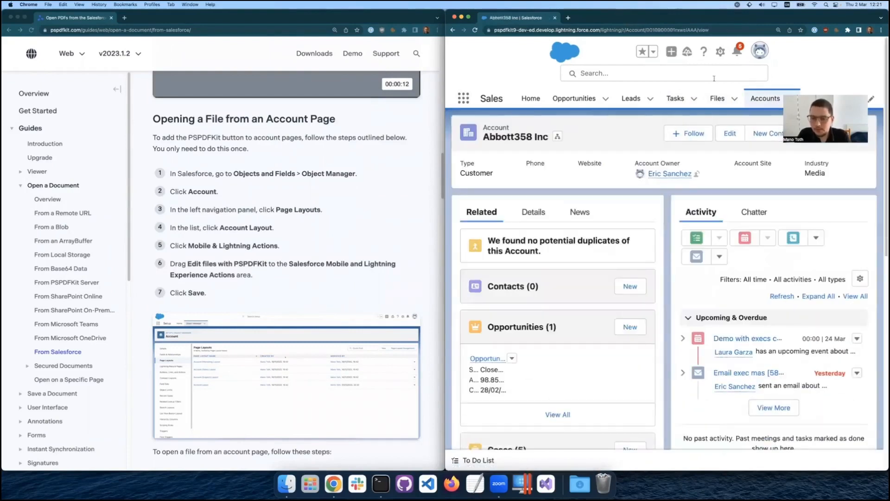
Open Salesforce Setup and go to the Object Manager under Objects and Fields.
click(717, 52)
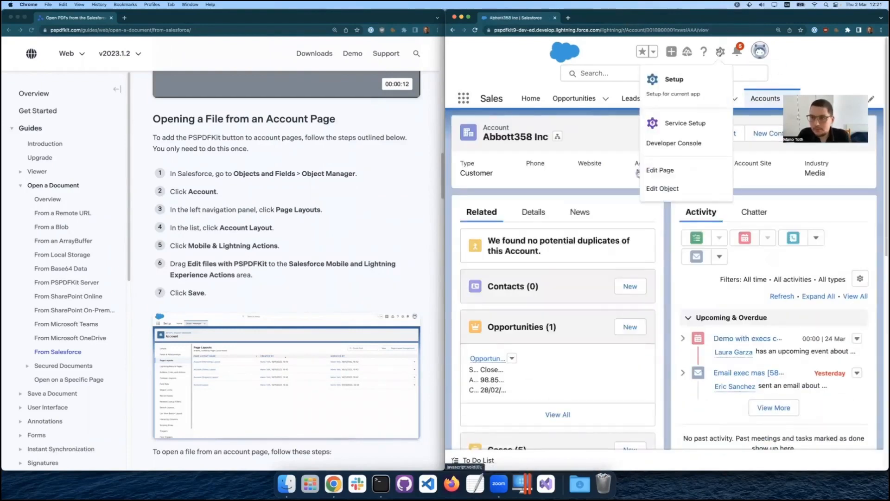
click(687, 91)
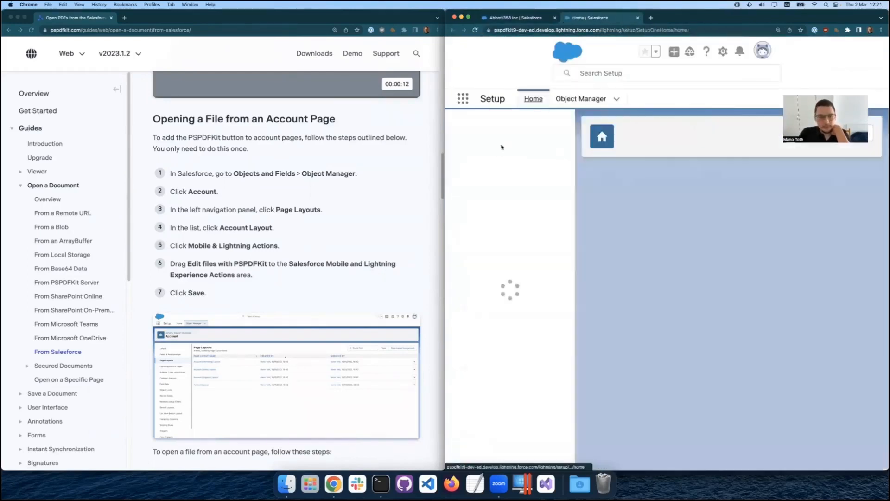
scroll(499, 258, down, 5)
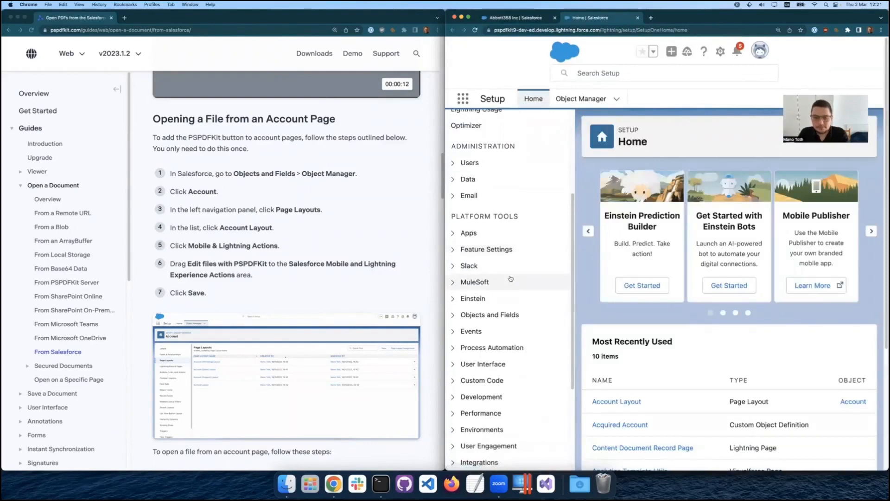
scroll(510, 279, down, 2)
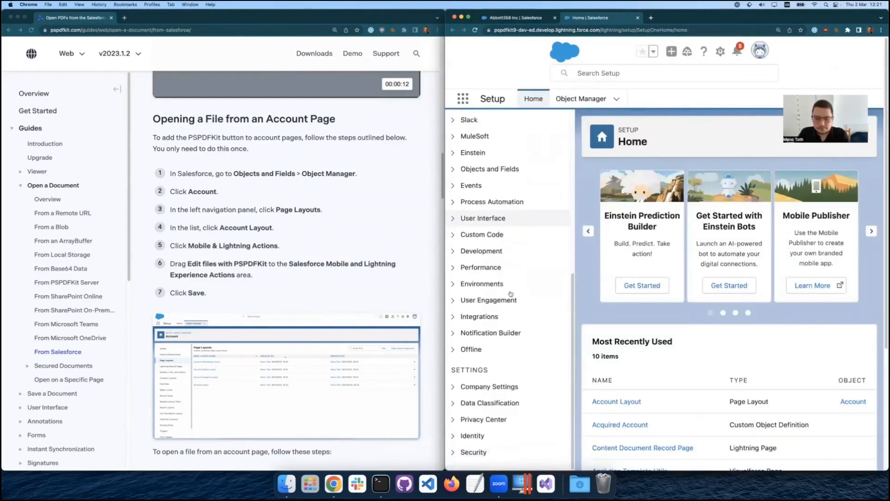
click(500, 172)
click(499, 186)
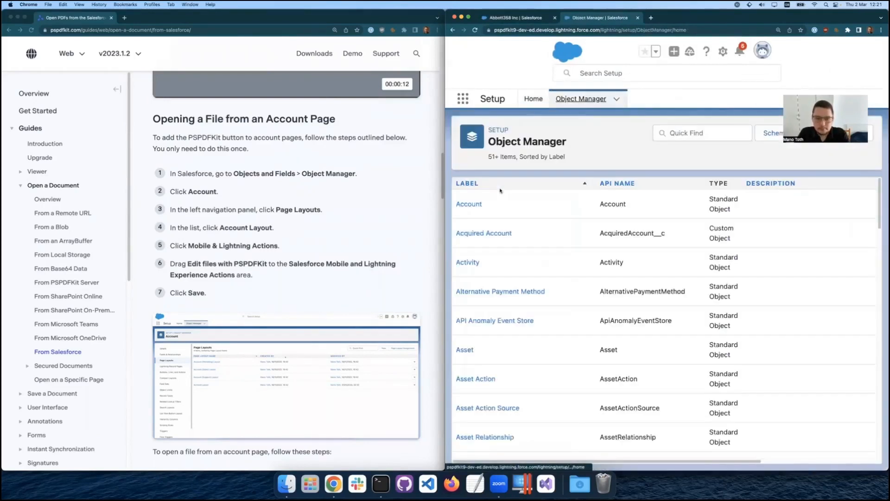
Open the Account Layout among the Account object's page layouts and enlarge the browser window.
click(479, 209)
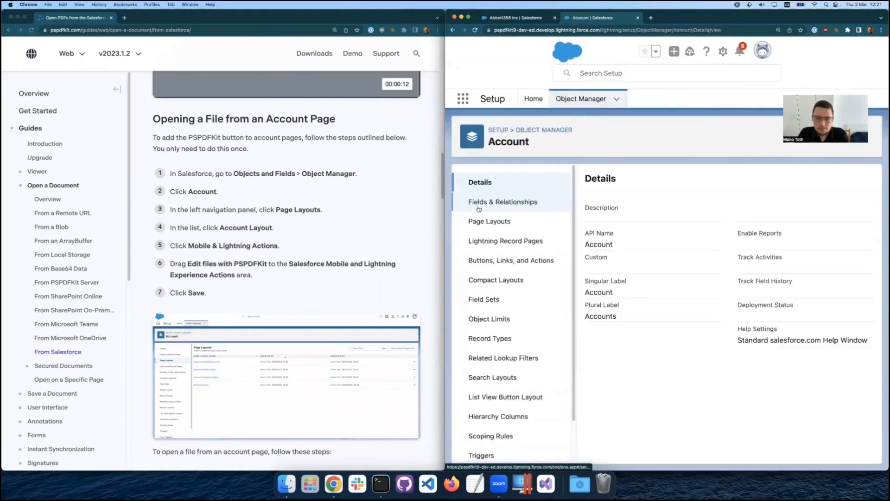
click(492, 228)
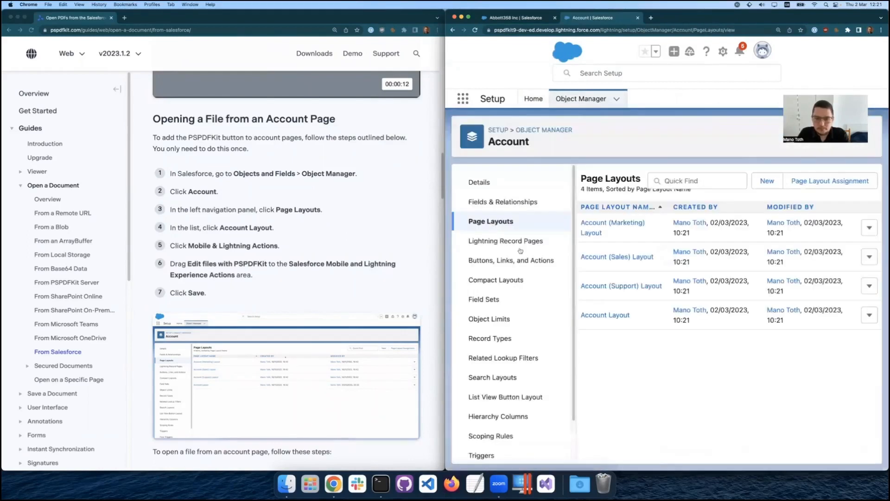
click(601, 316)
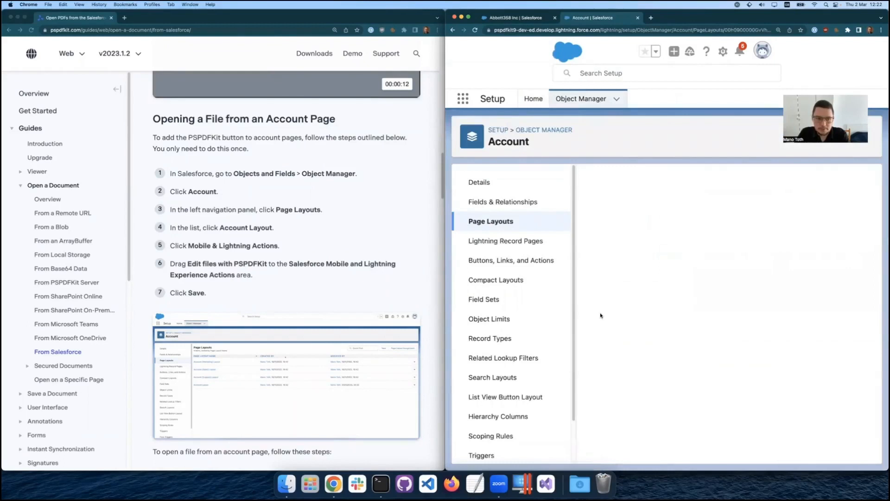
double_click(713, 18)
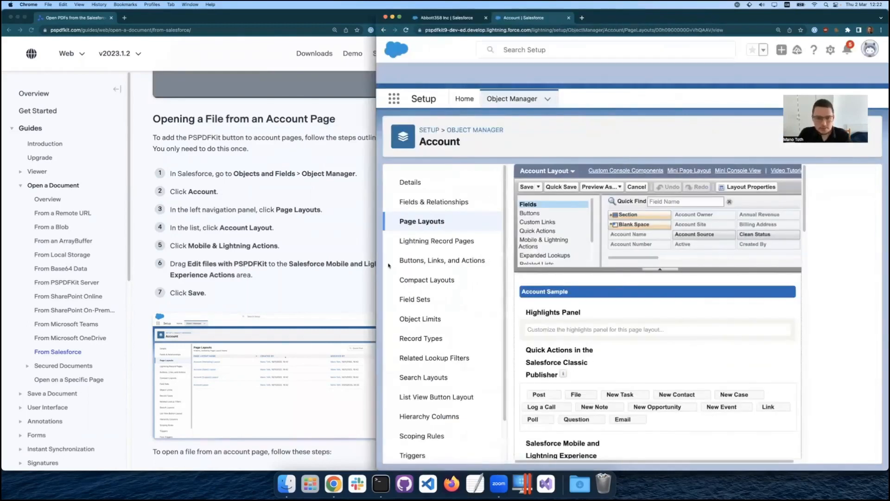
Widen the browser window and list the Mobile & Lightning Actions available for the Account Layout.
drag(388, 266, 2, 264)
click(193, 219)
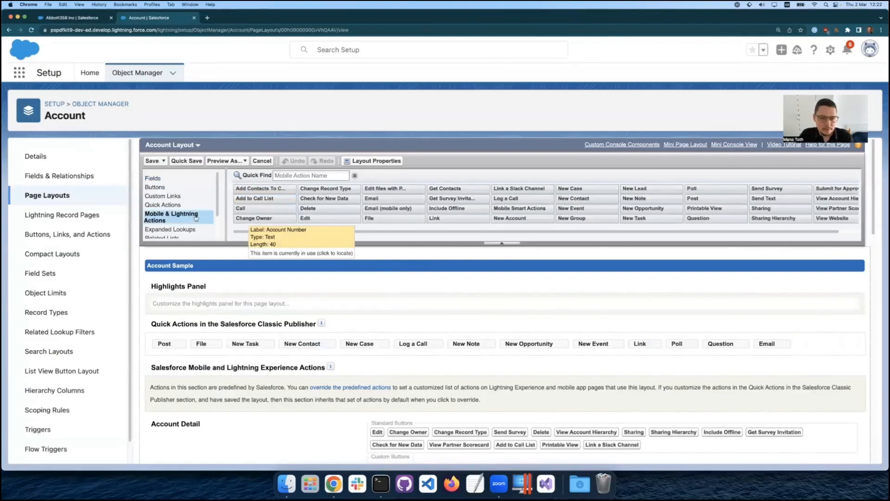
mouse_move(387, 188)
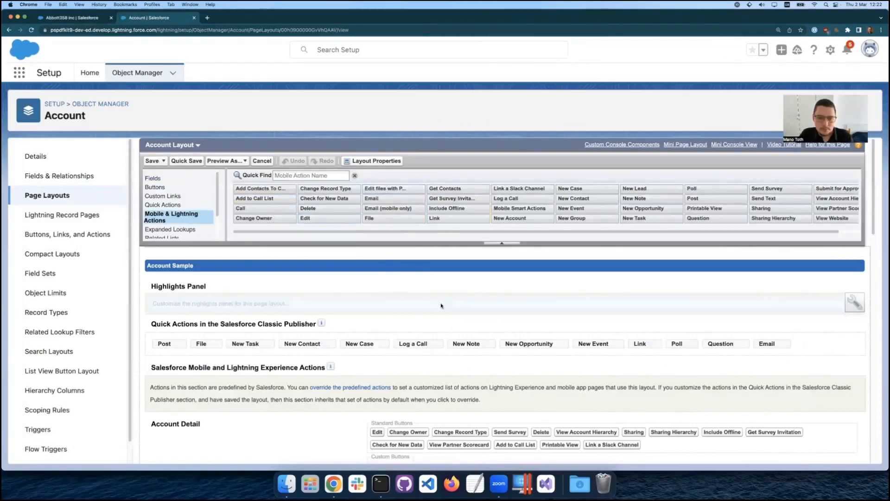
Override the predefined Salesforce Mobile and Lightning Experience Actions, add Edit files with PSPDFKit to them, and save the Account Layout.
scroll(462, 318, down, 5)
scroll(462, 317, down, 6)
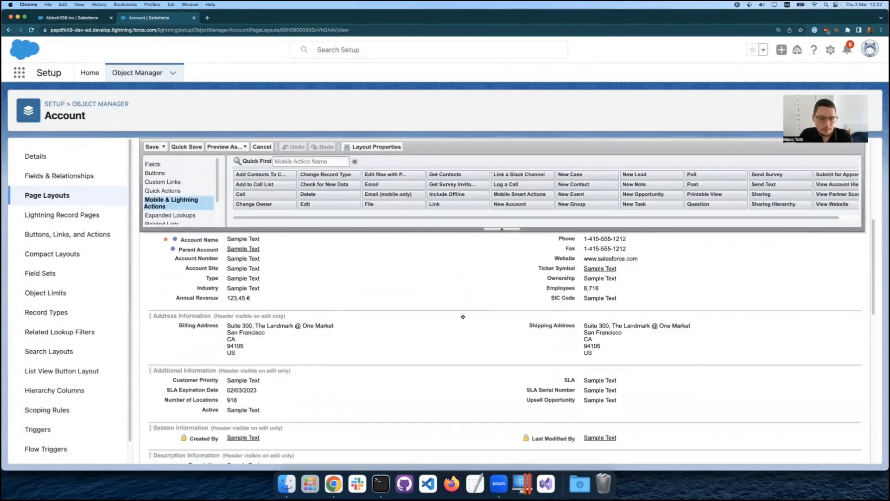
scroll(465, 314, down, 2)
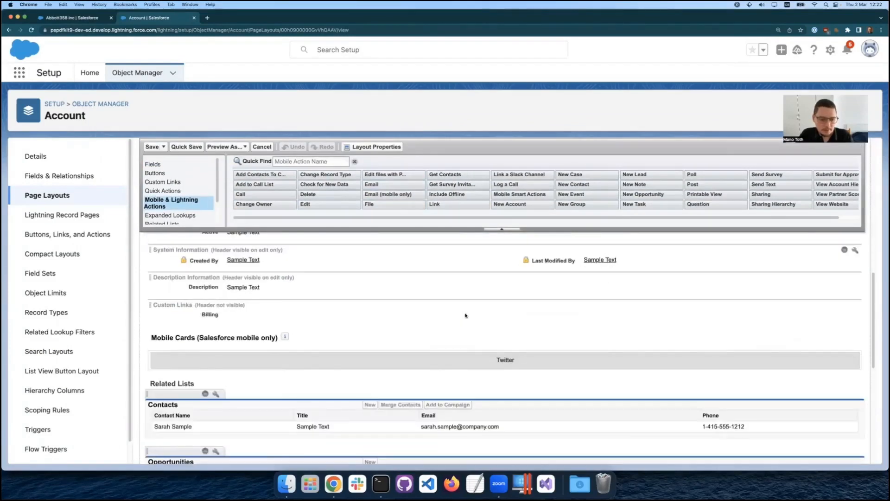
scroll(466, 316, up, 13)
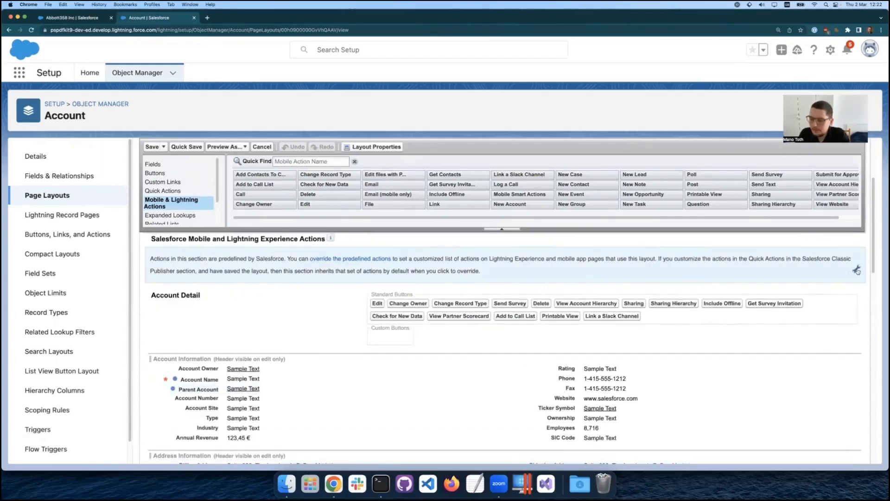
click(856, 270)
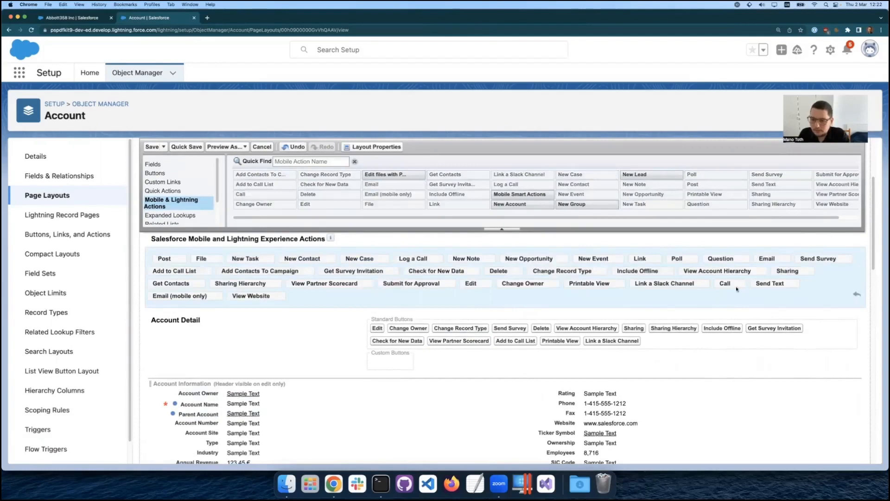
drag(379, 175, 335, 299)
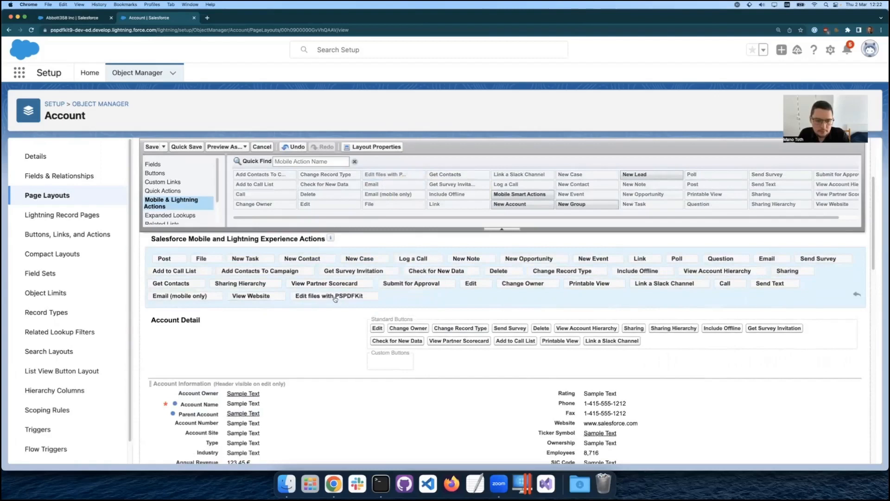
click(153, 146)
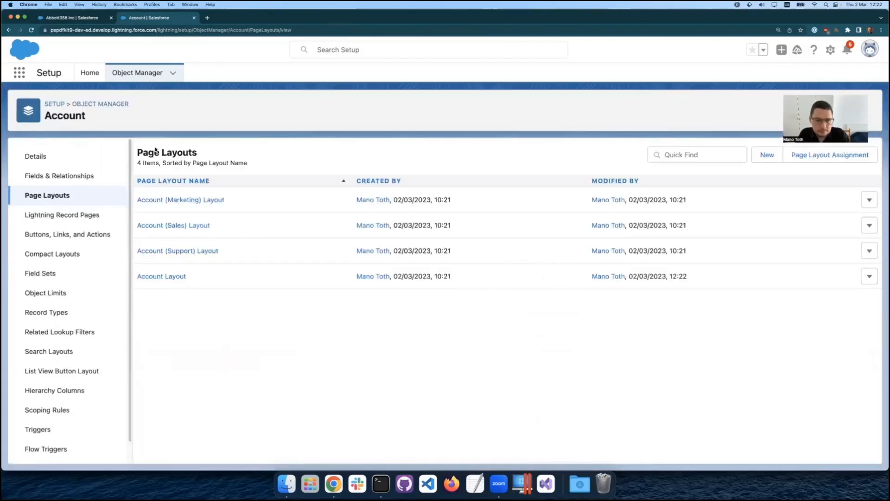
Reload the Abbott358 Inc account record, check its Edit files with PSPDFKit action, and close the file list.
click(86, 19)
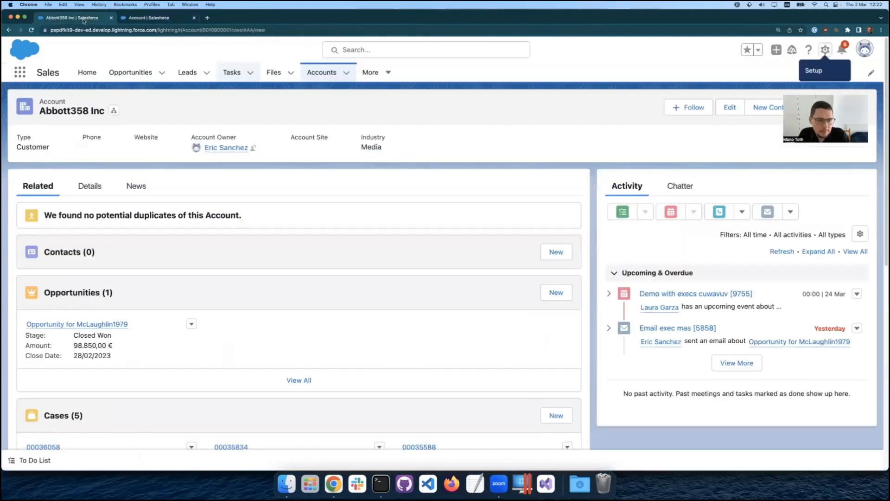
click(31, 30)
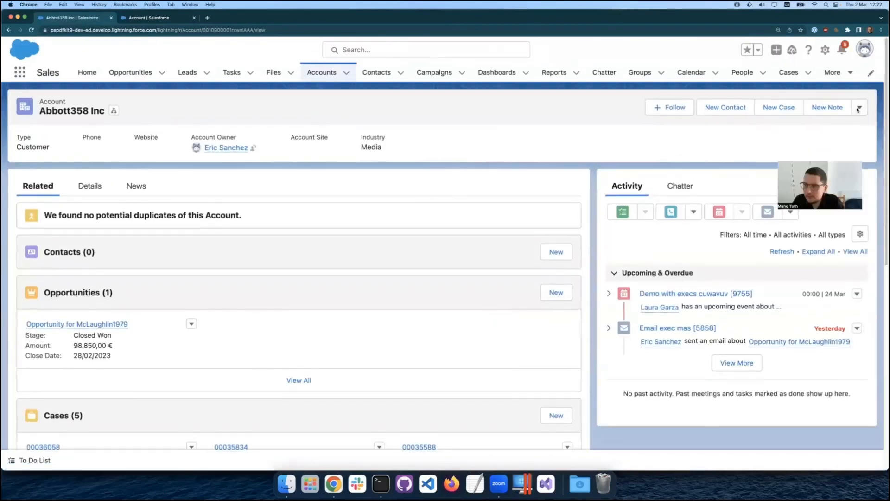
click(859, 107)
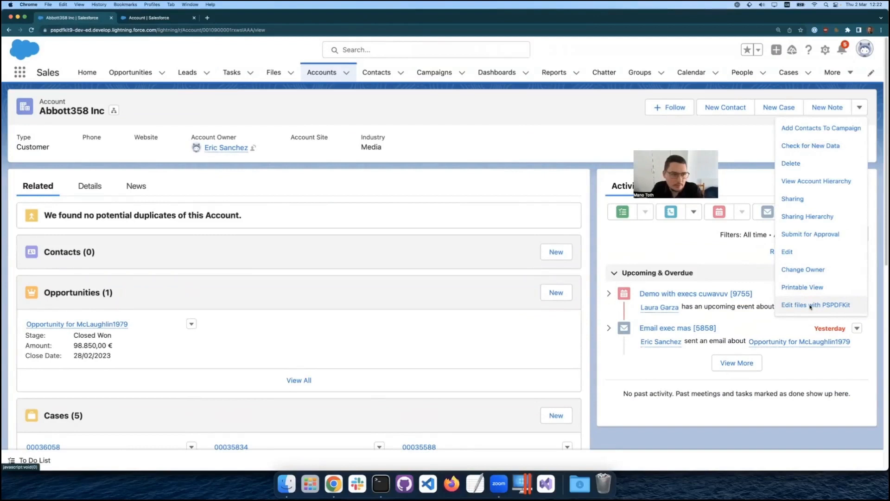
click(811, 305)
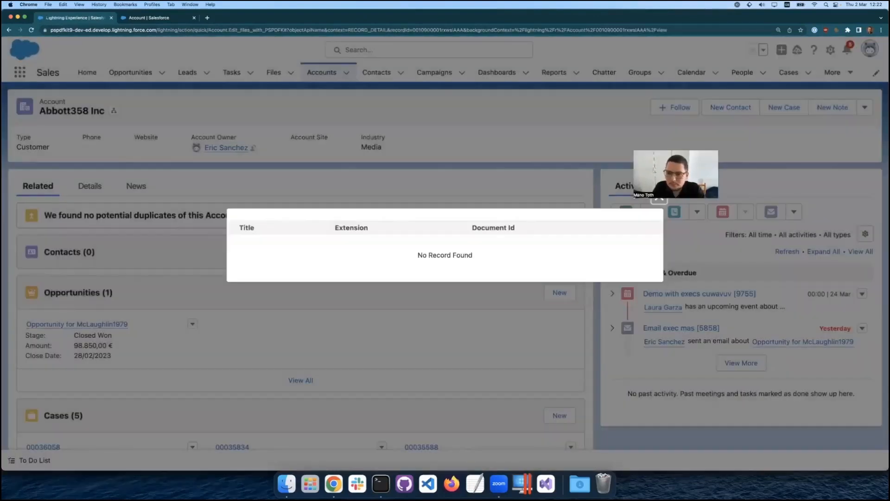
click(659, 199)
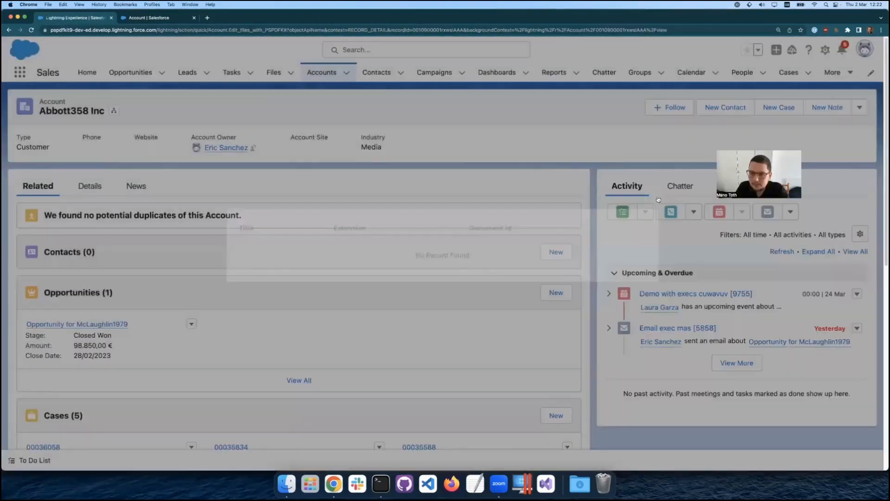
Upload form.pdf from the Desktop to the account's Notes & Attachments.
scroll(345, 337, down, 5)
click(300, 402)
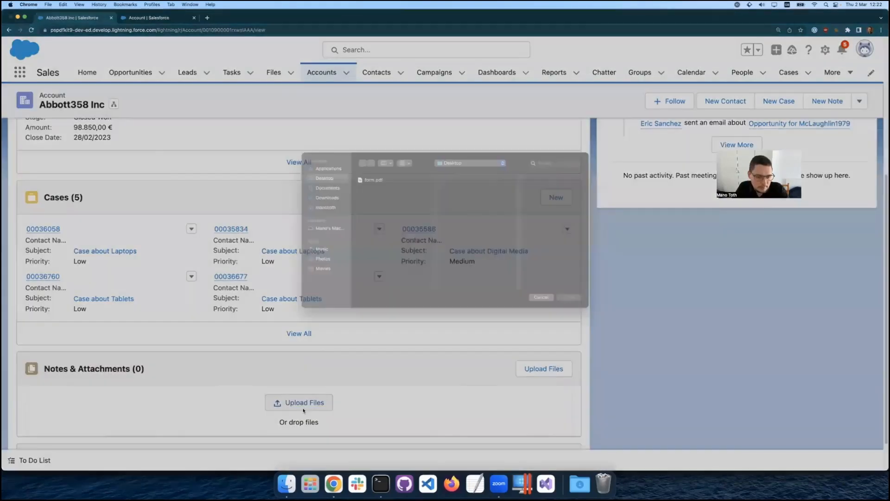
click(378, 184)
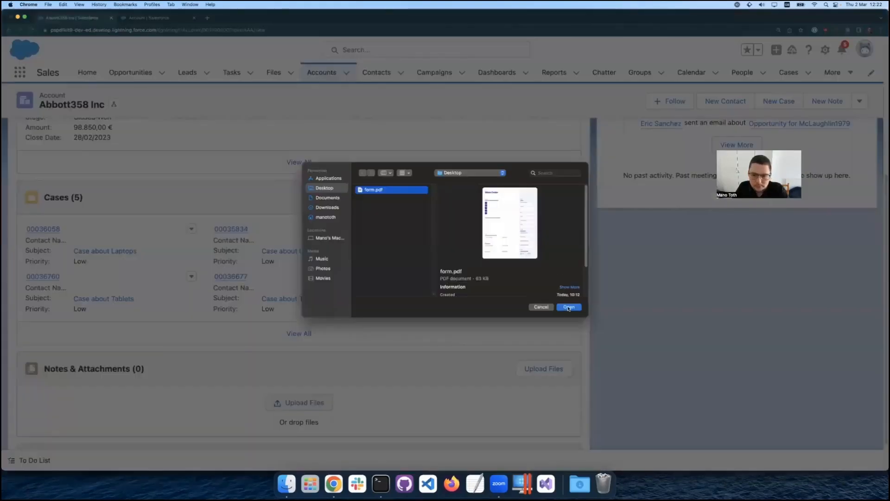
click(569, 302)
click(584, 276)
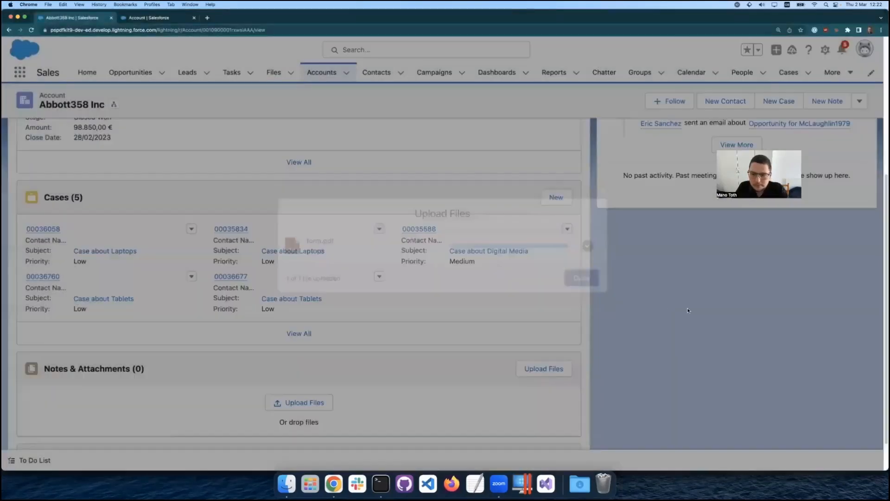
Open the account's form PDF for editing through Edit files with PSPDFKit and switch to the document.
scroll(704, 293, up, 5)
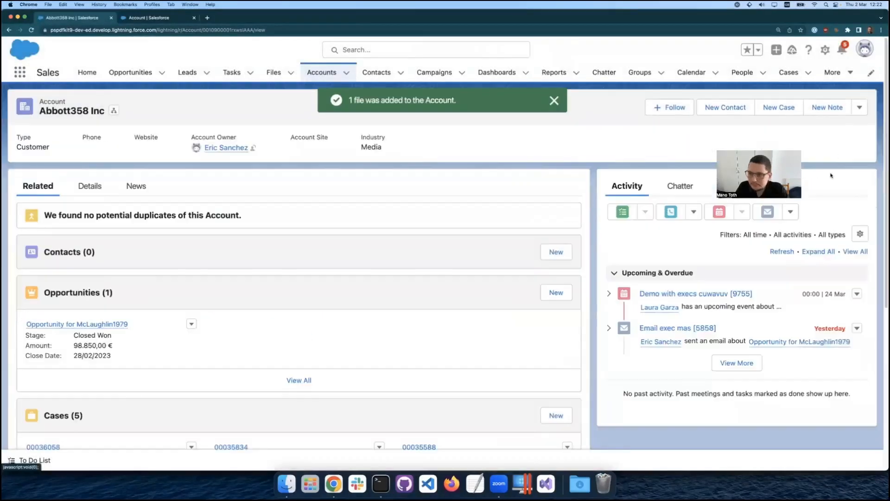
click(859, 107)
click(812, 306)
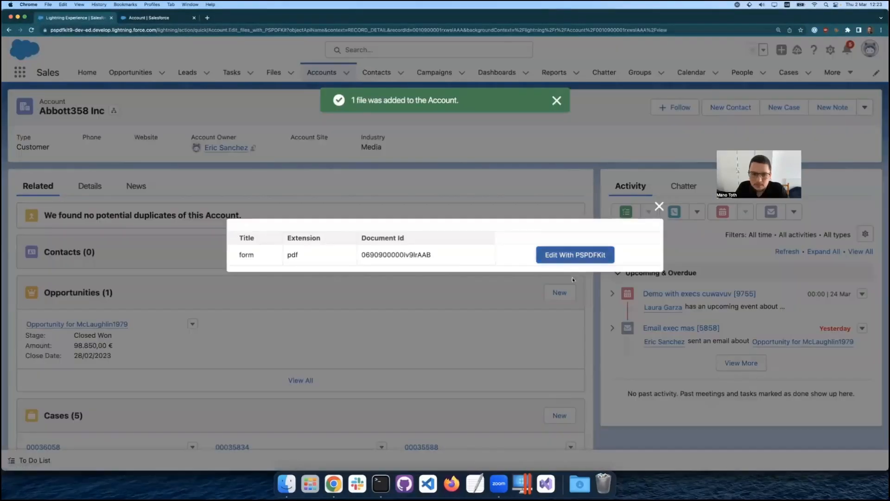
click(570, 253)
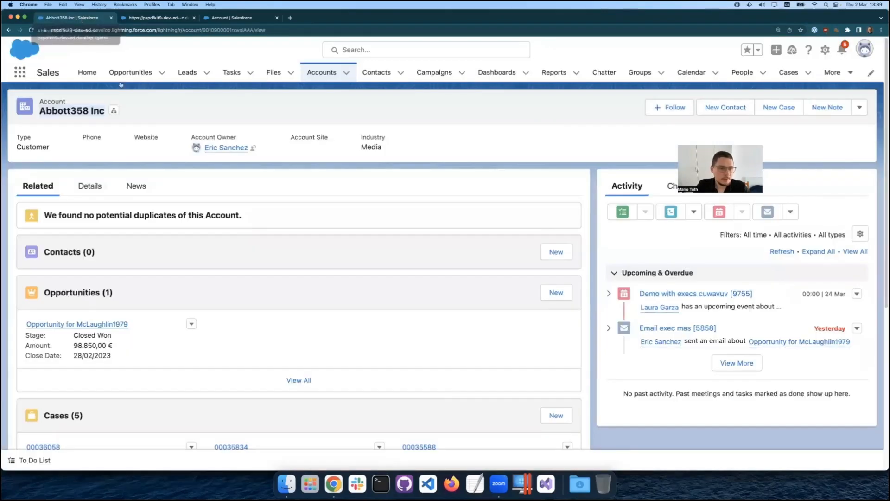
click(159, 16)
Paste Abbott358 Inc into the work order's client name field and tick Reducer and Belts in the Maintenance Check List.
click(527, 141)
text(Abbott358 Inc)
scroll(486, 407, down, 6)
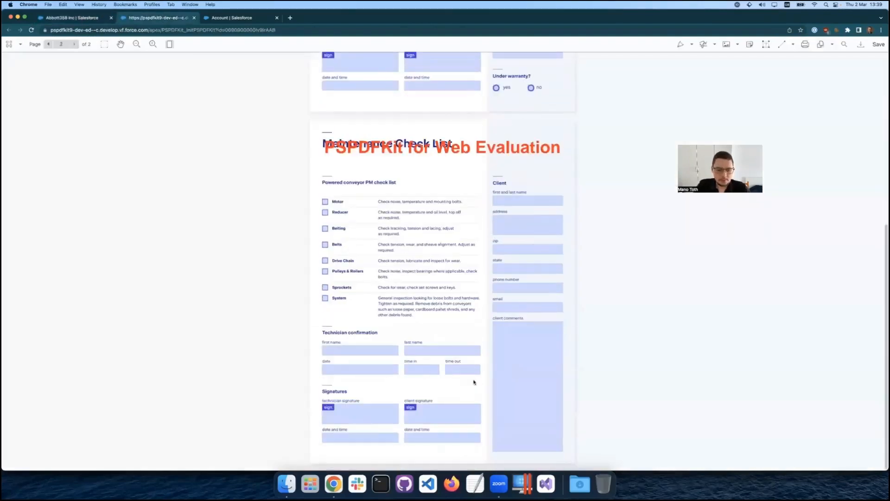
click(326, 212)
click(325, 245)
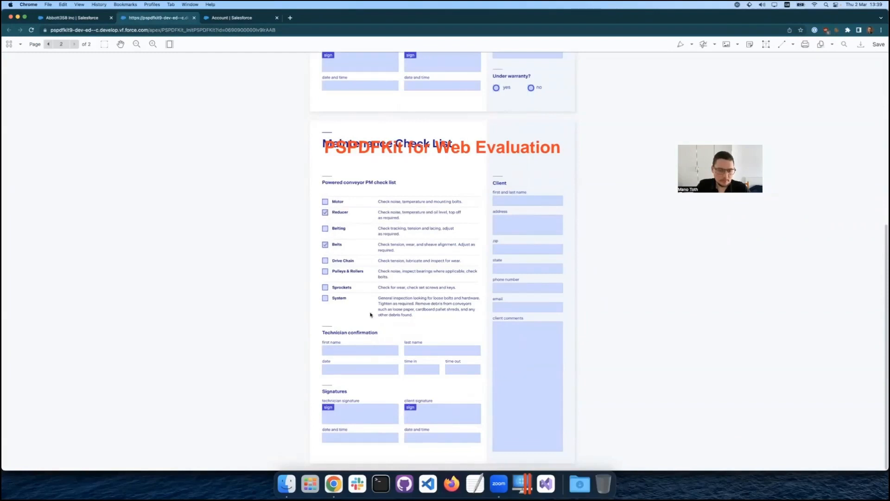
Add a hand-drawn black technician signature to the Maintenance Check List and save the document.
click(329, 408)
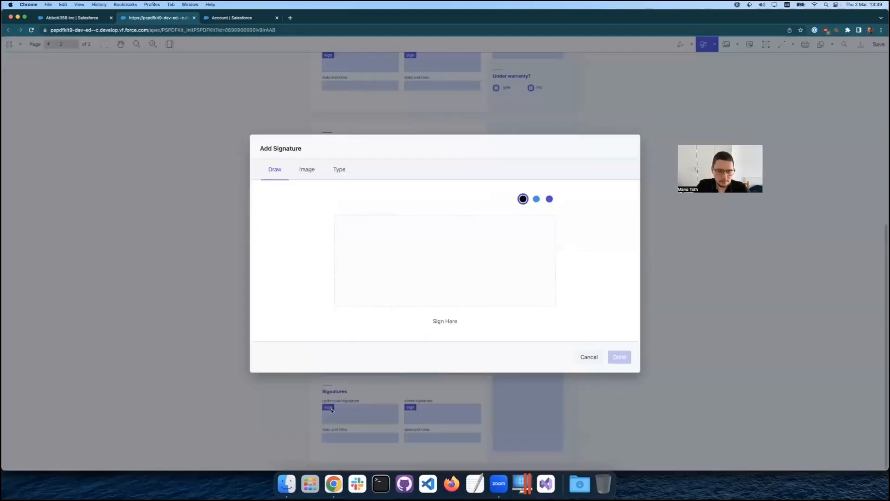
drag(372, 250, 543, 284)
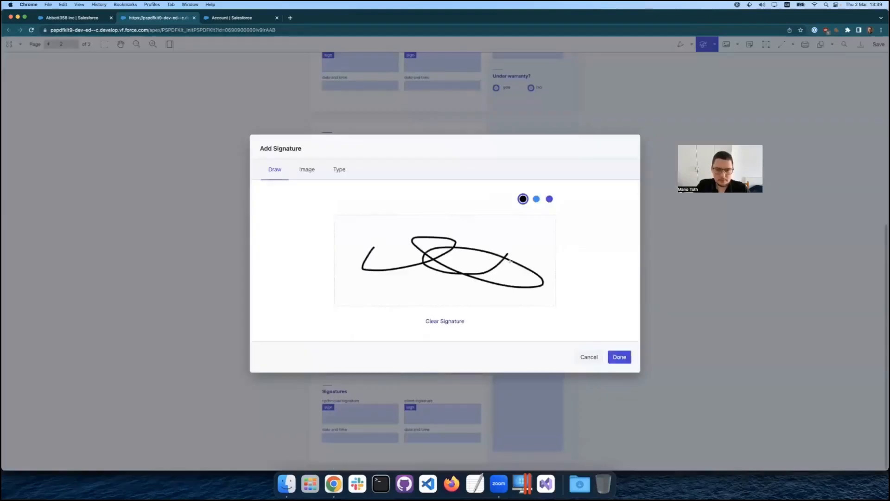
click(619, 357)
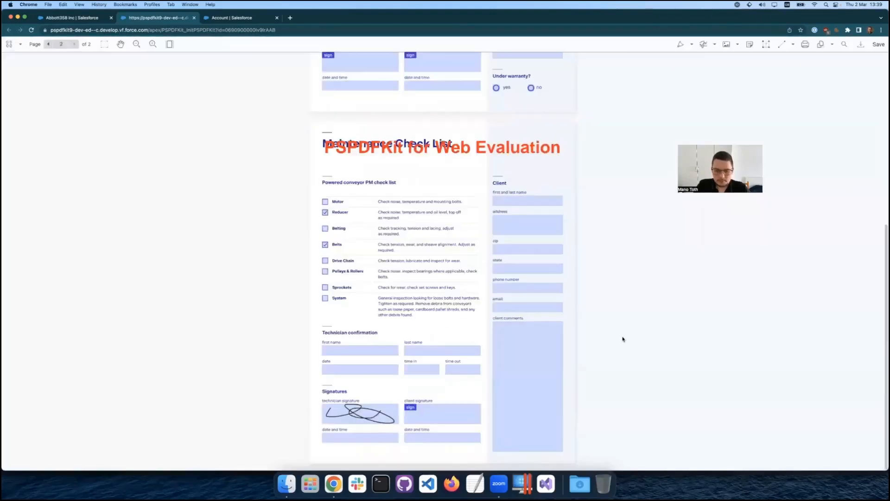
click(883, 46)
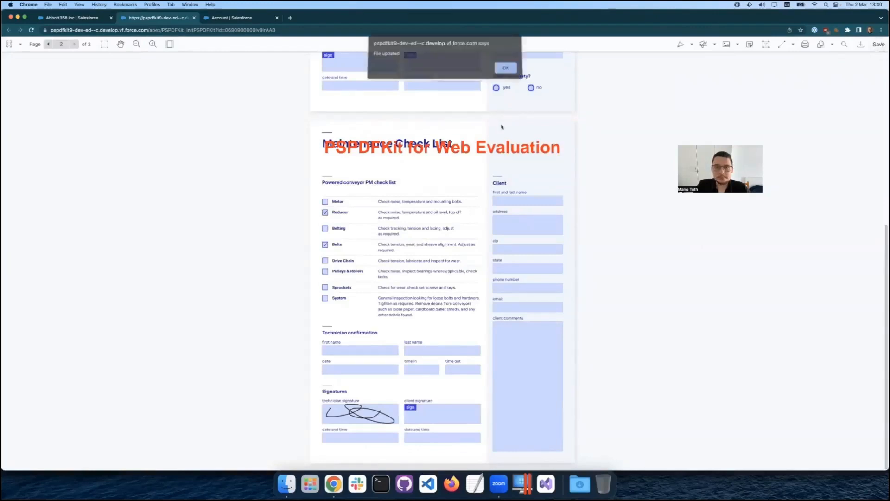
click(504, 69)
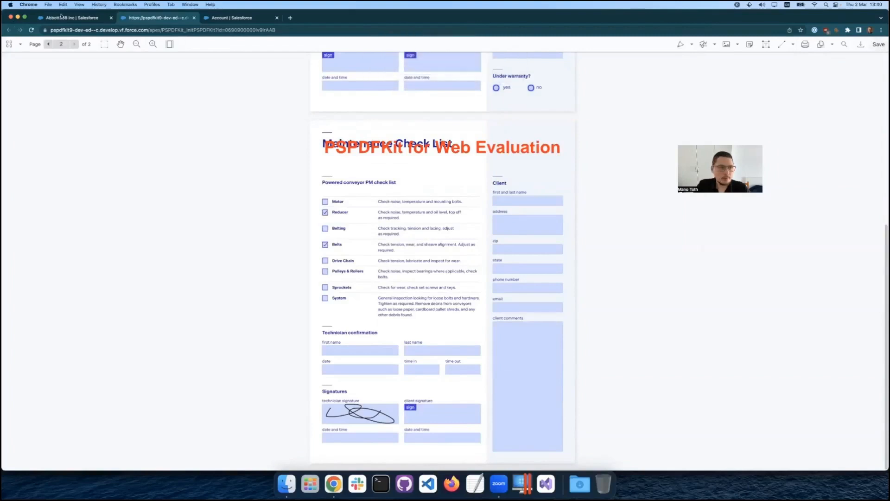
Close the document and Setup pages, reopen the account's form PDF with PSPDFKit to review the saved edits, and return to the account record.
click(194, 18)
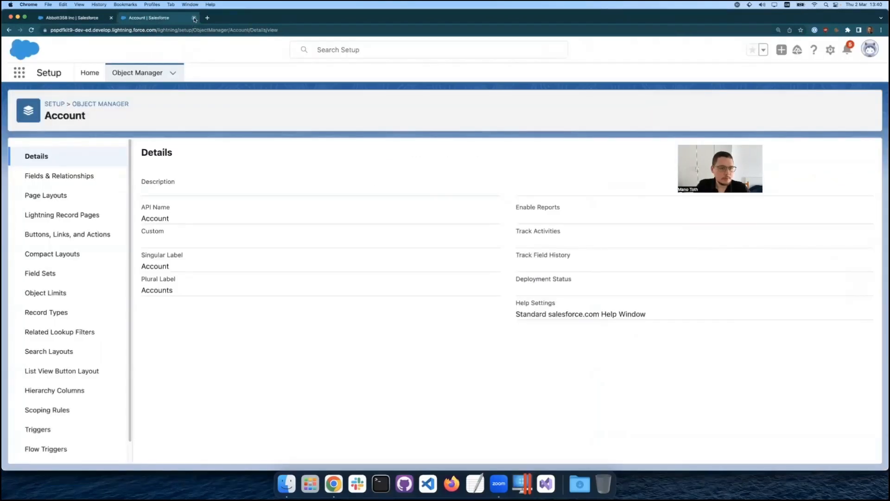
click(194, 18)
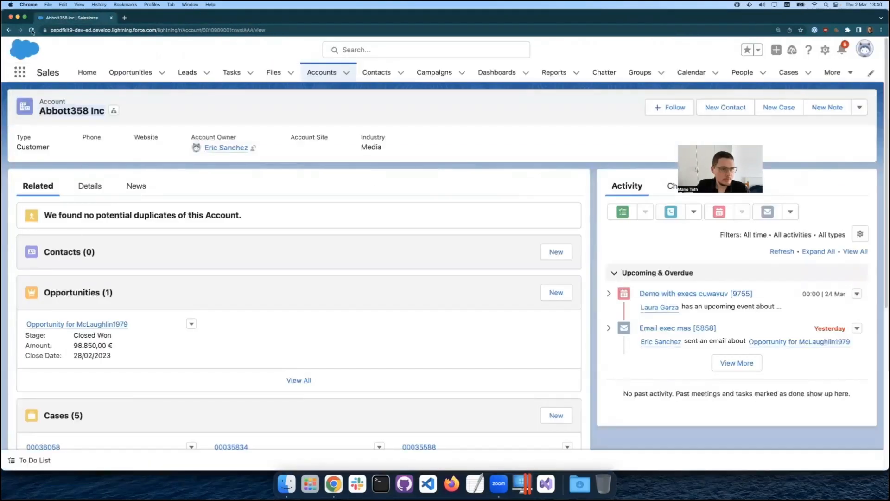
click(860, 108)
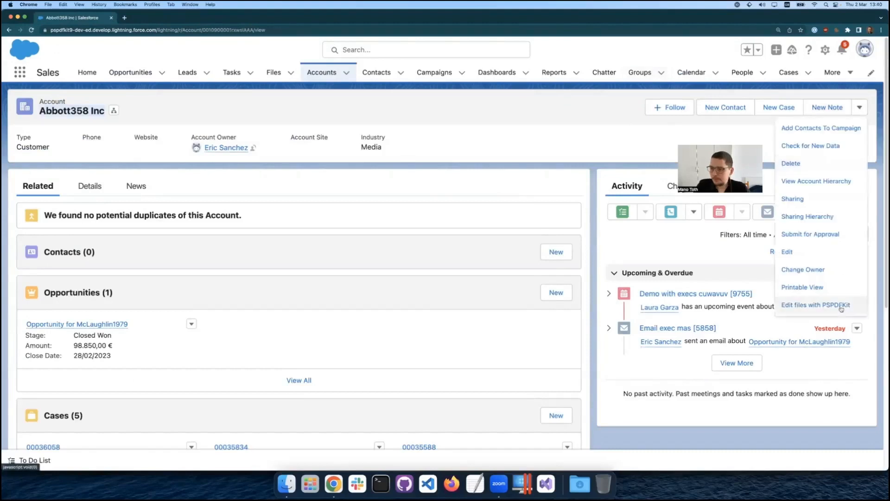
click(839, 306)
click(587, 263)
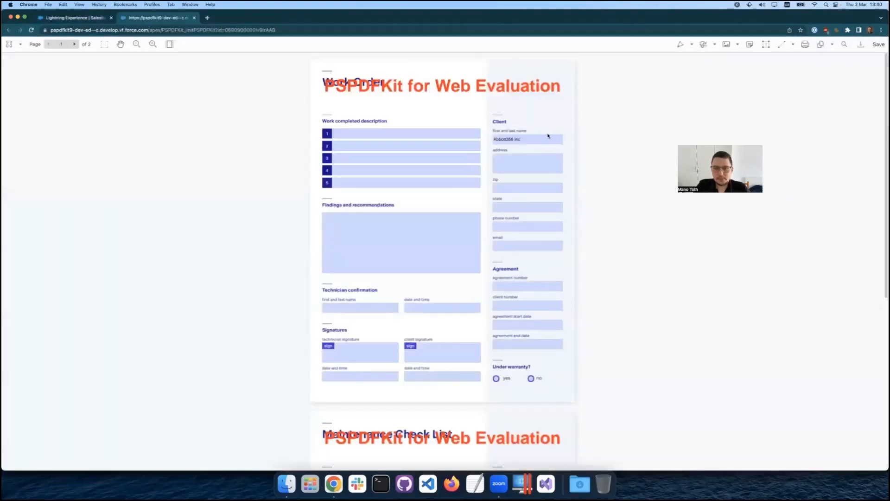
scroll(531, 141, down, 6)
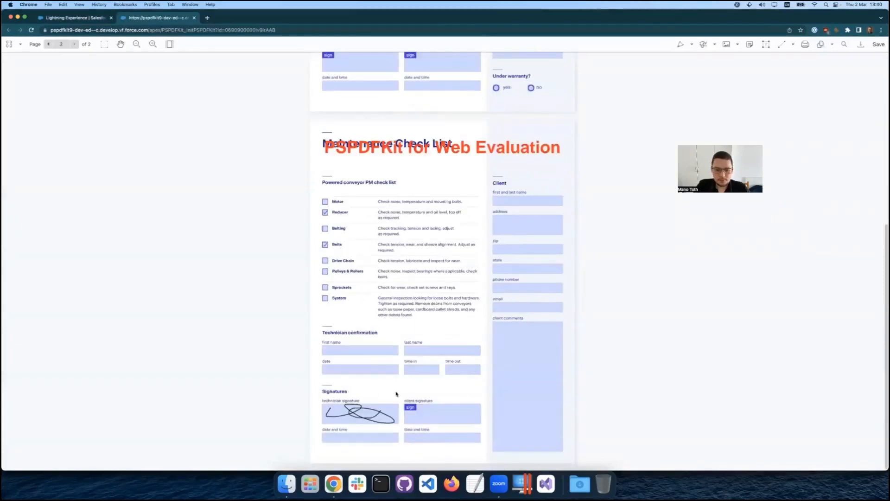
click(195, 18)
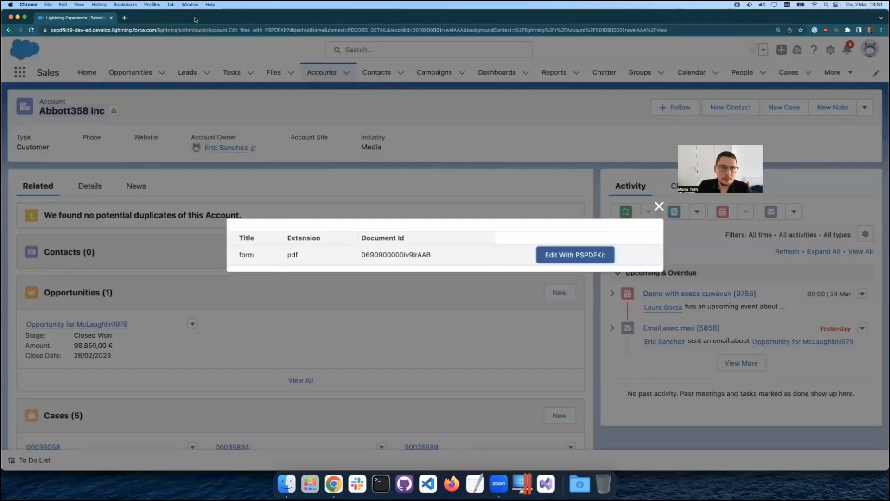
click(659, 207)
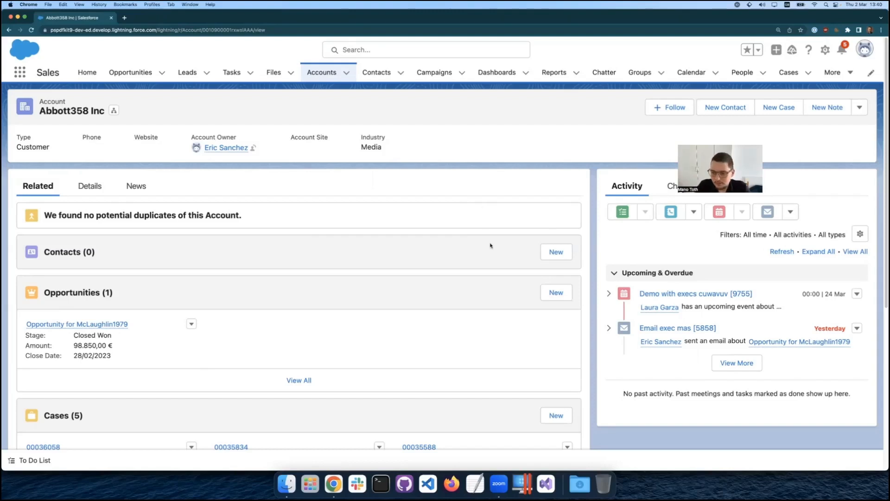
Bring the browser window with the PSPDFKit guide on opening files programmatically to the front and enlarge it to fill the screen.
key(ctrl+Down)
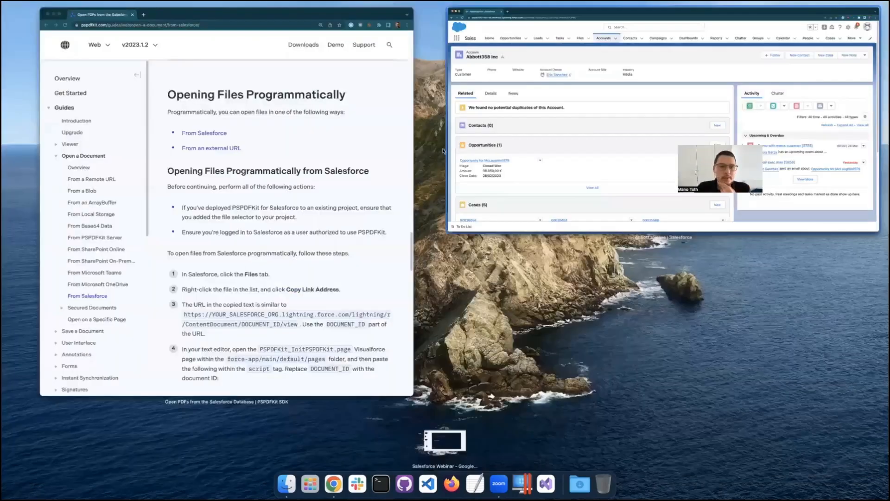
click(435, 154)
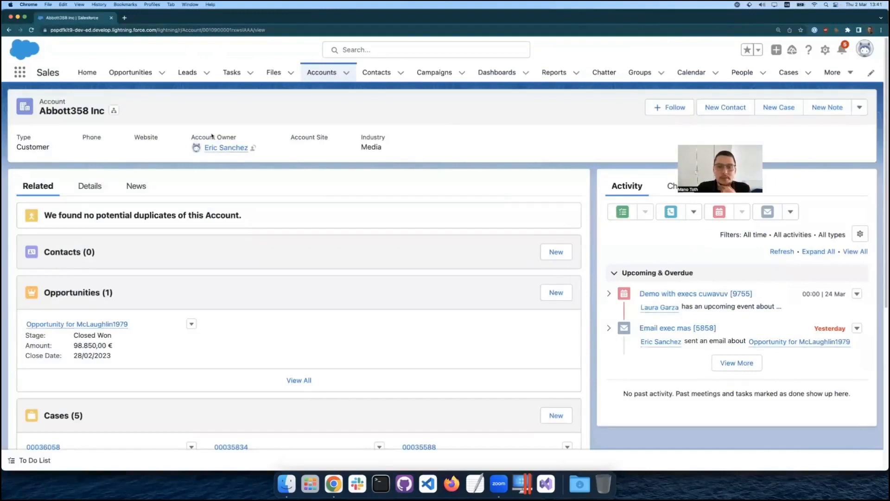
key(ctrl+Down)
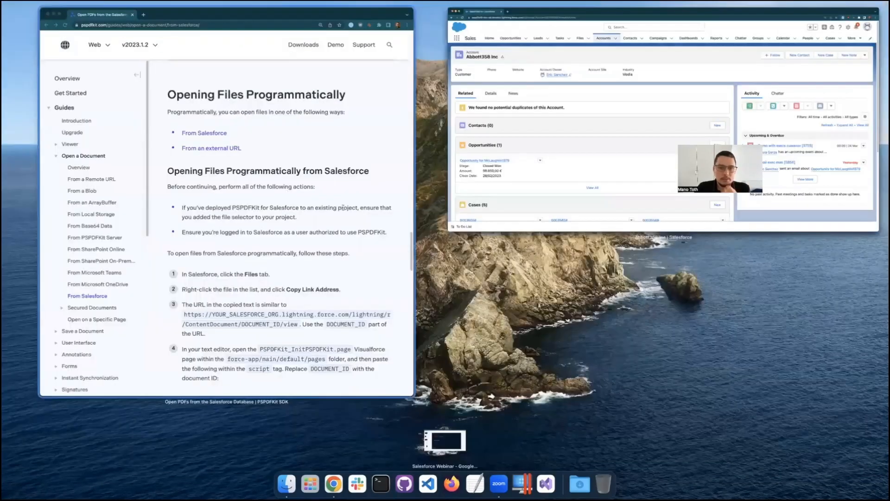
click(332, 174)
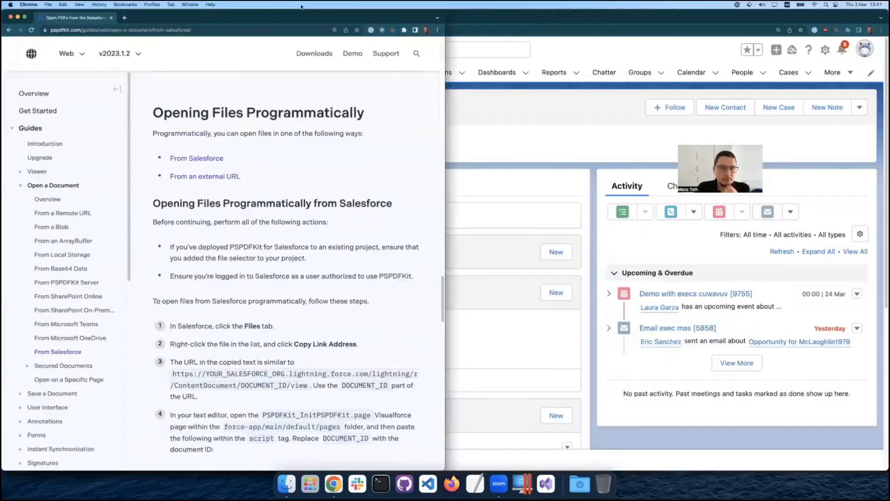
double_click(267, 20)
Review the guide's steps and code samples for opening files programmatically from Salesforce and from an external URL.
scroll(377, 285, down, 3)
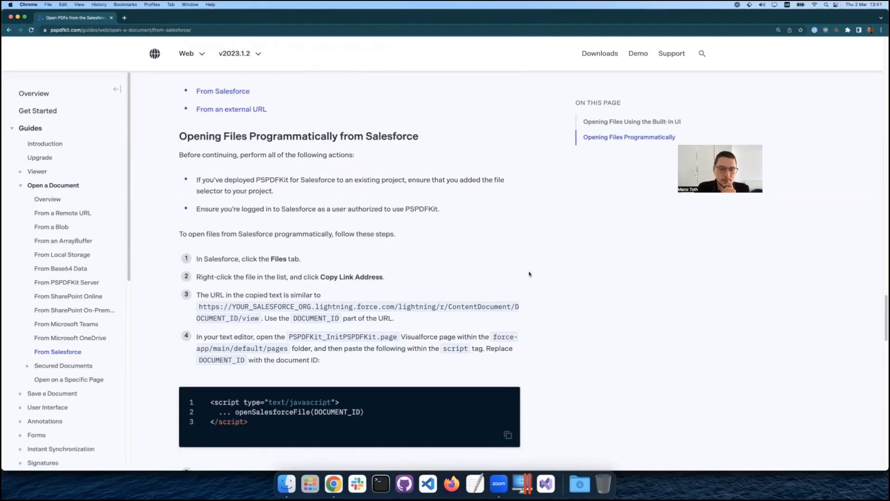
scroll(529, 274, down, 2)
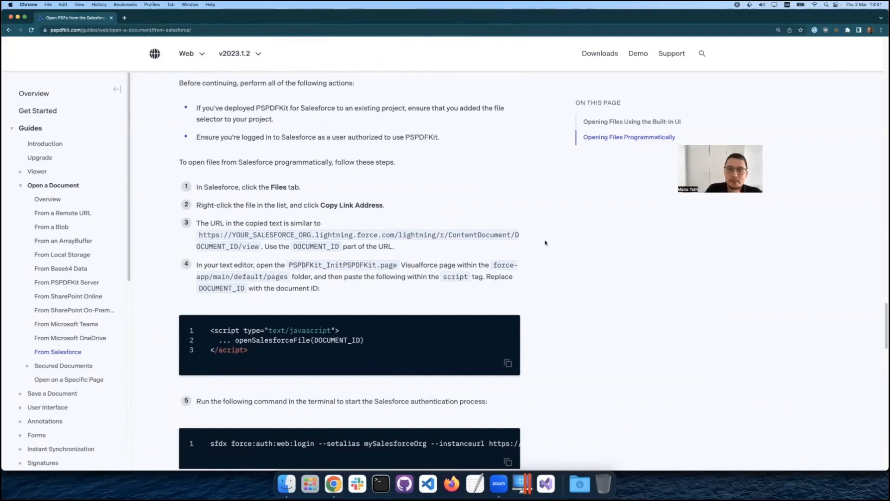
scroll(546, 242, down, 4)
scroll(567, 304, down, 2)
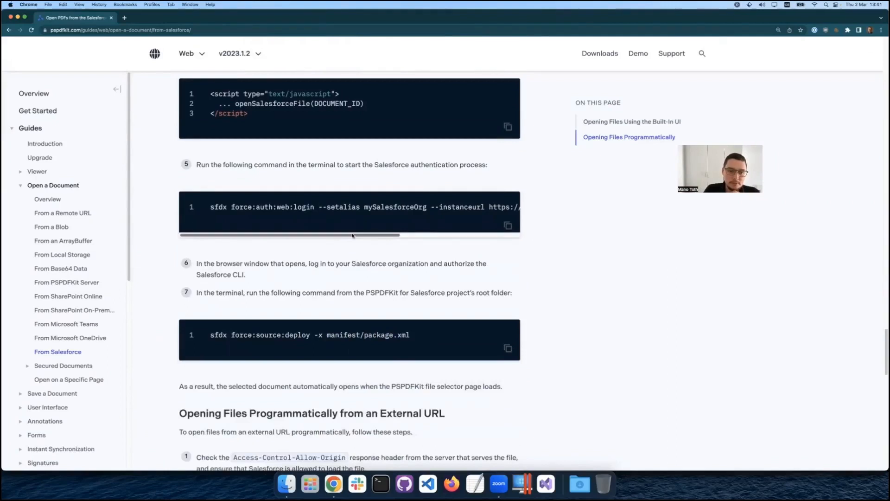
scroll(371, 264, down, 3)
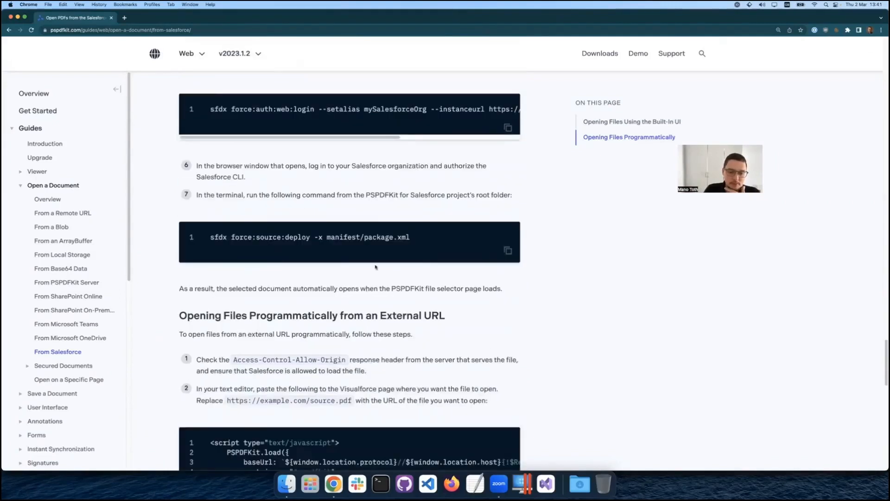
scroll(437, 382, down, 3)
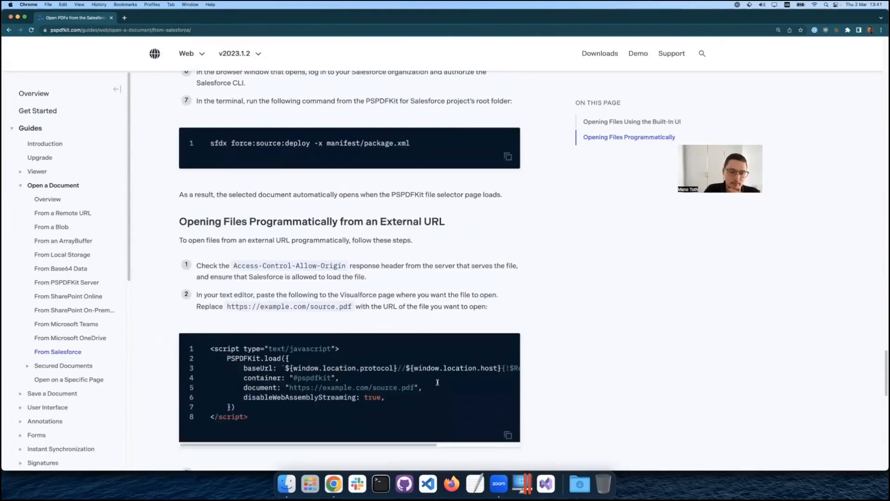
scroll(437, 382, down, 2)
scroll(437, 382, down, 3)
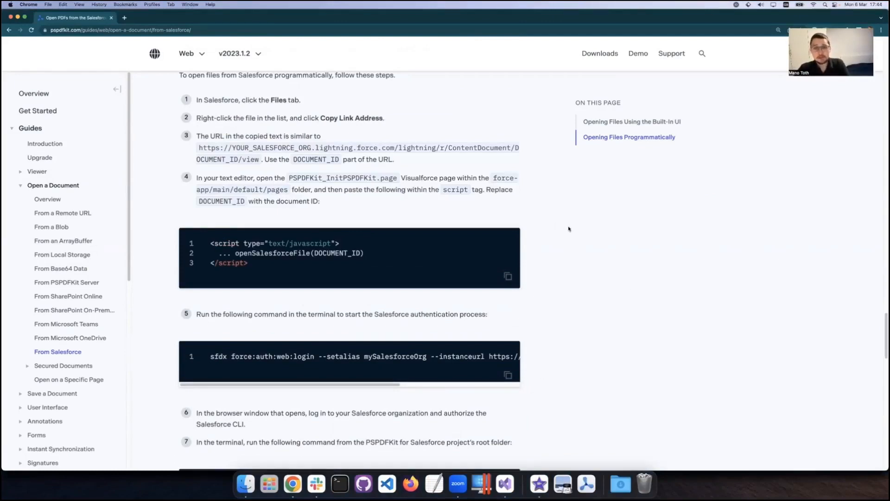
Open the PSPDFKit for Web demo page from the guide and launch the Web Demo.
click(640, 57)
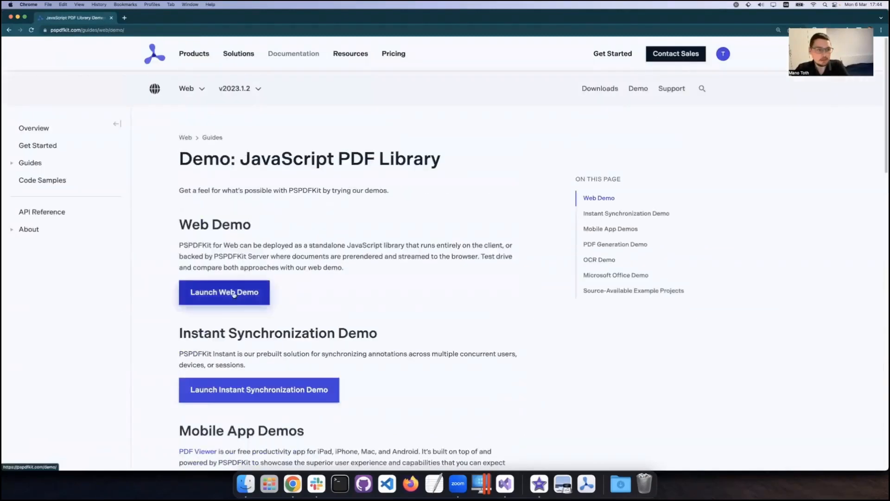
click(225, 292)
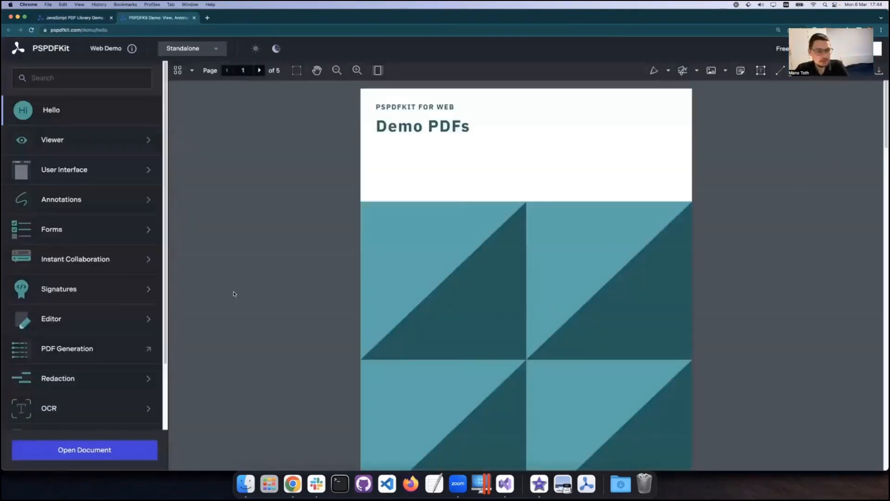